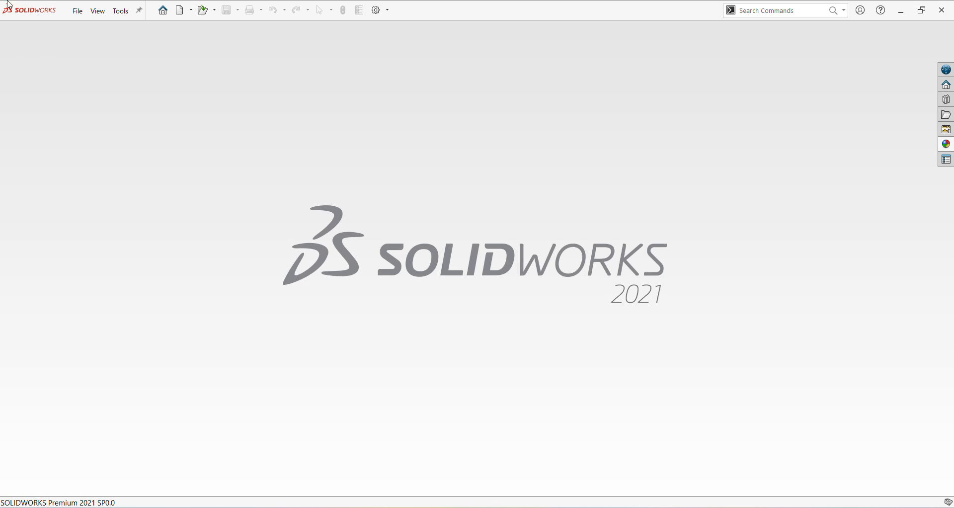
Step: Create a new part document and set its units to MMGS (millimeter, gram, second)
left_click(77, 11)
left_click(92, 28)
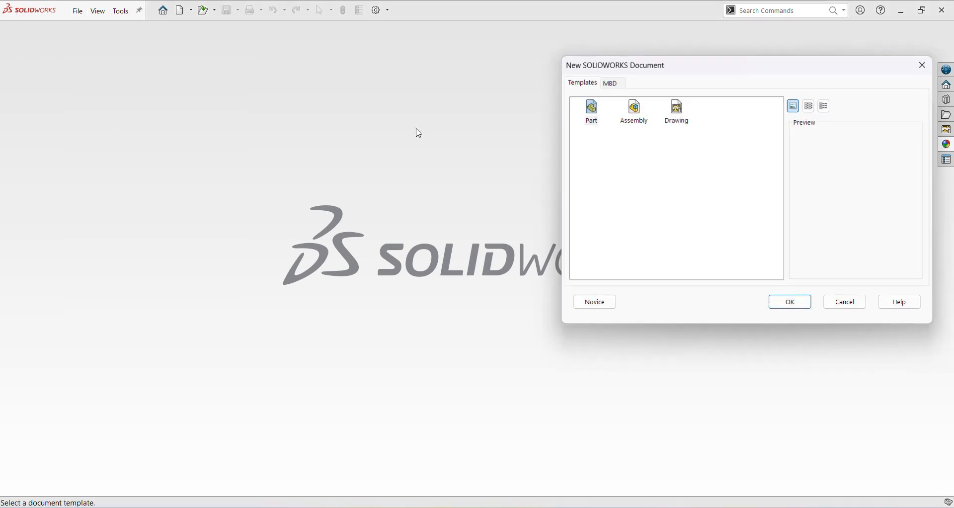
left_click(778, 302)
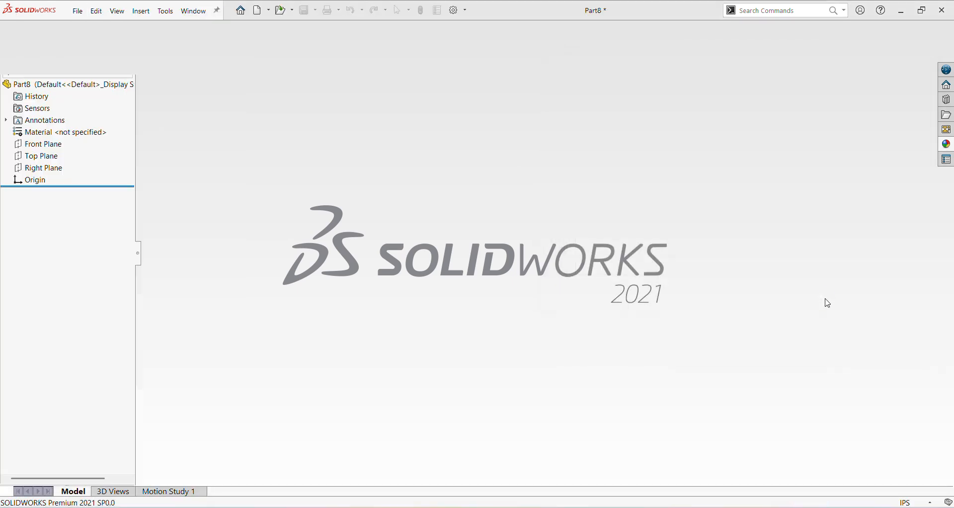
left_click(921, 504)
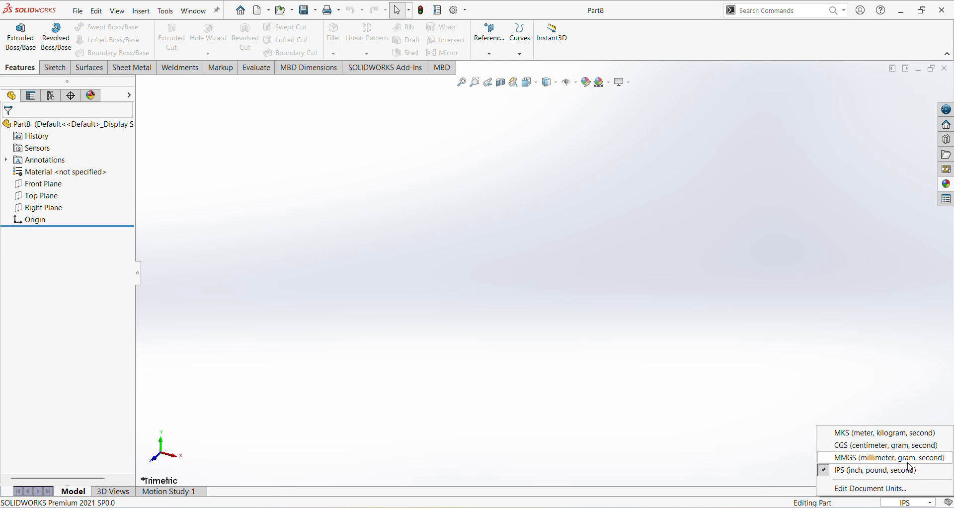
left_click(847, 458)
Step: Start an Extruded Boss/Base sketch on the Right Plane and draw two concentric circles at the origin, radii about 12.5 and 21 mm
left_click(20, 37)
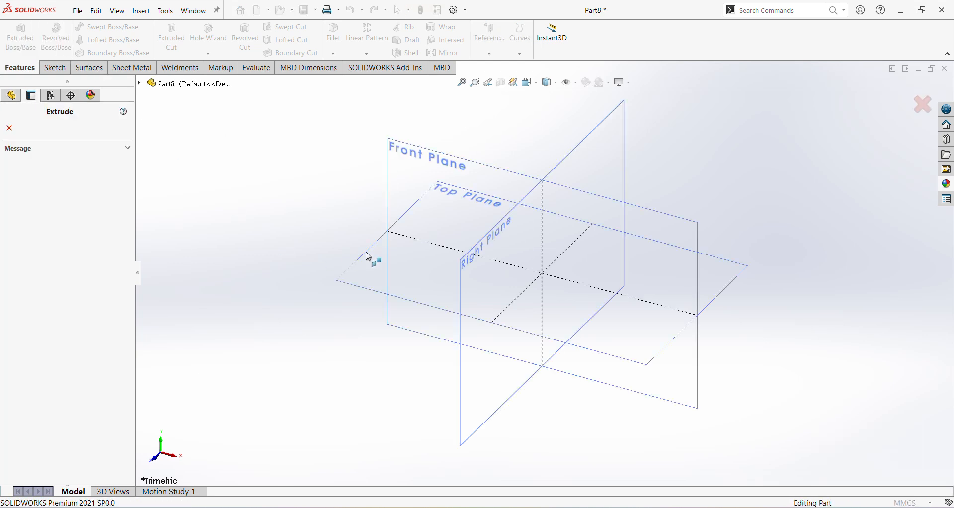
left_click(465, 256)
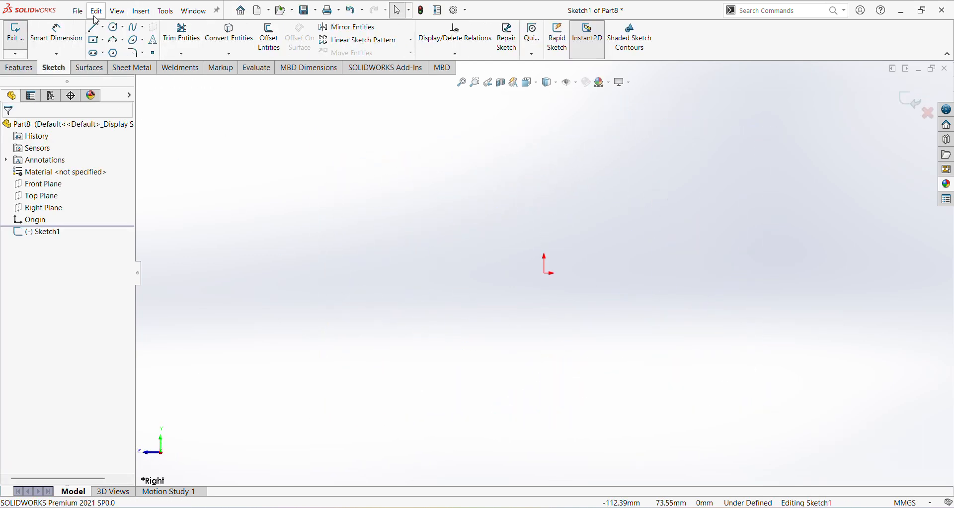
left_click(110, 29)
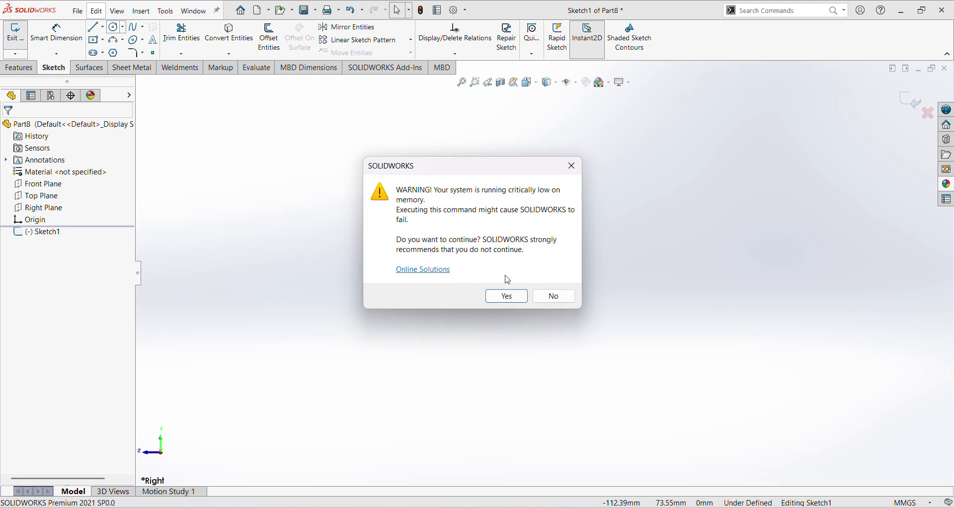
left_click(507, 296)
left_click(546, 273)
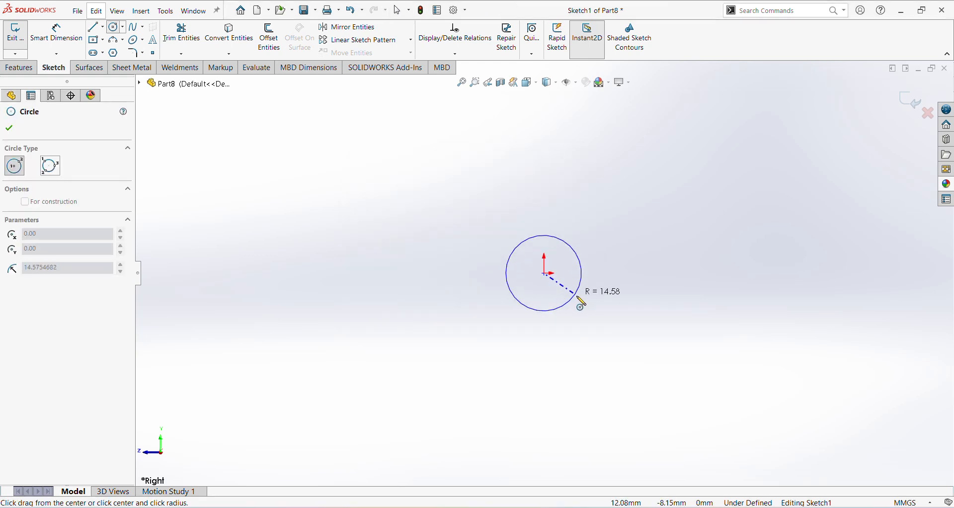
left_click(569, 296)
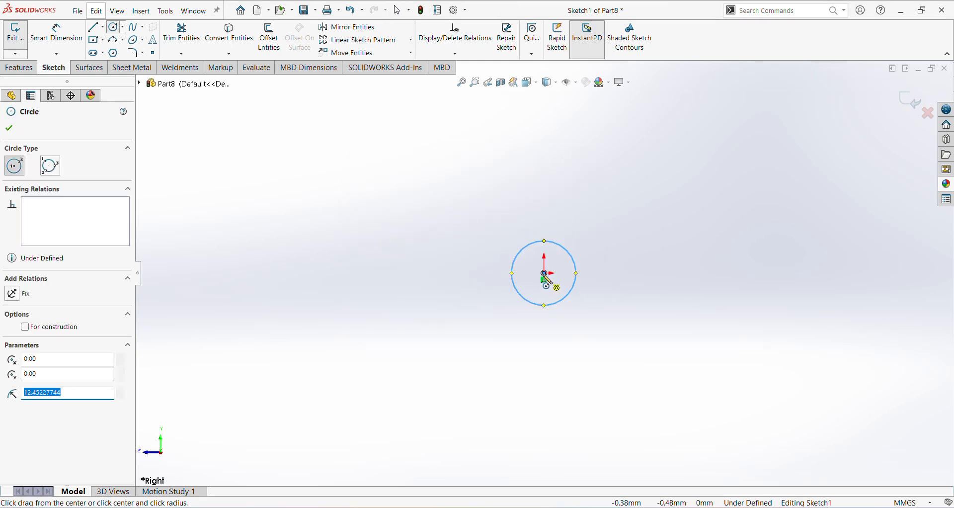
left_click(545, 274)
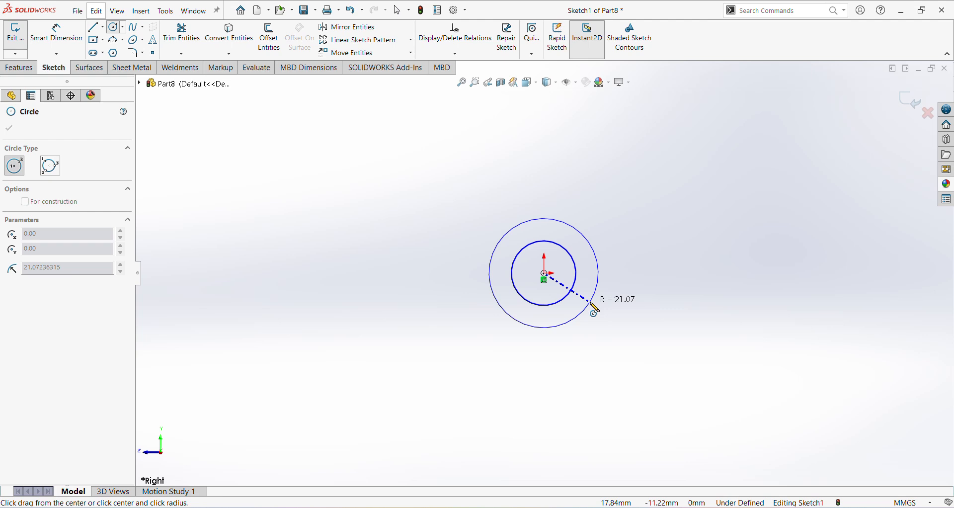
left_click(594, 307)
Step: Dimension the outer circle with a 30 mm diameter, consulting the SJKD.pdf drawing for the arch radii
right_click(678, 243)
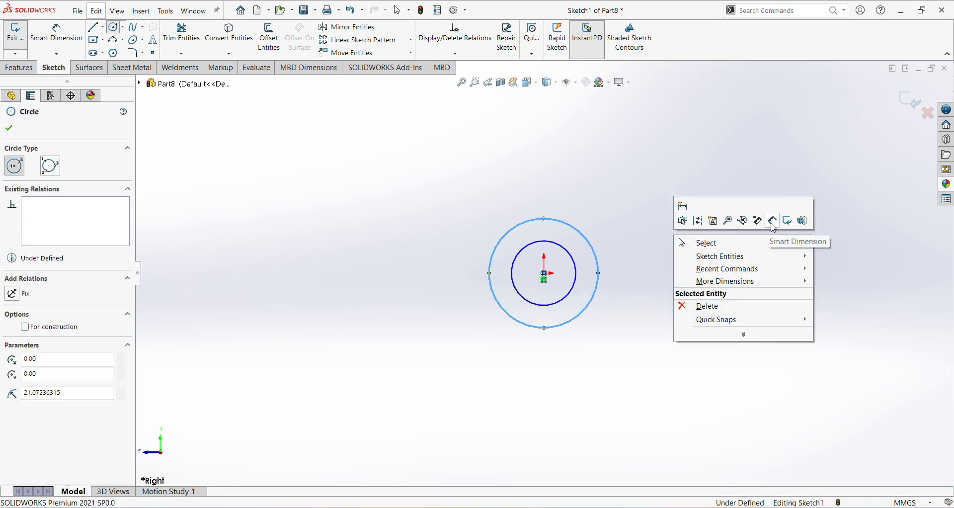
left_click(769, 220)
left_click(592, 243)
left_click(652, 208)
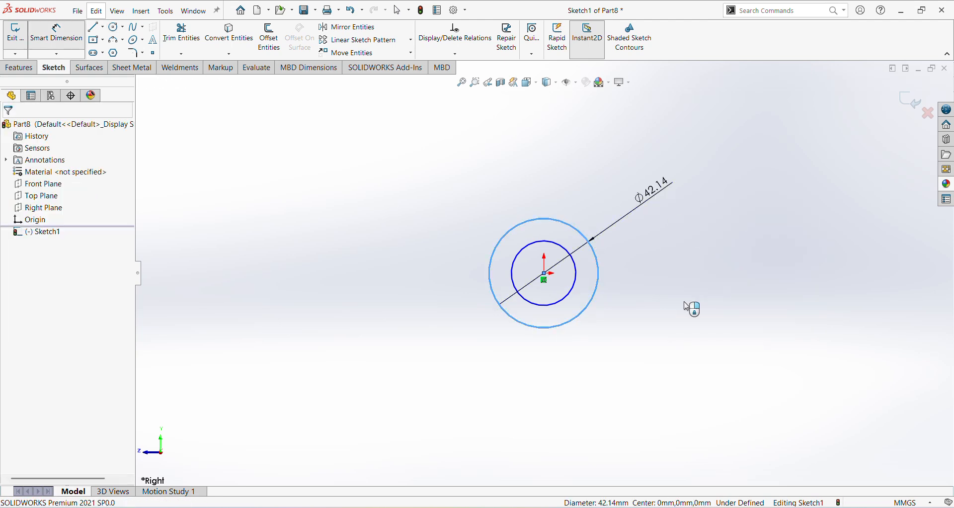
key("alt+Tab")
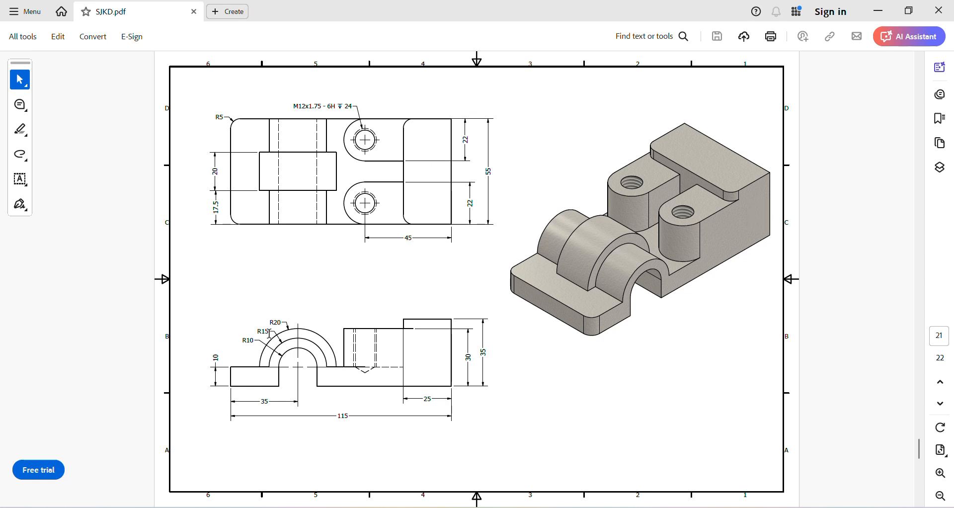
key("alt+Tab")
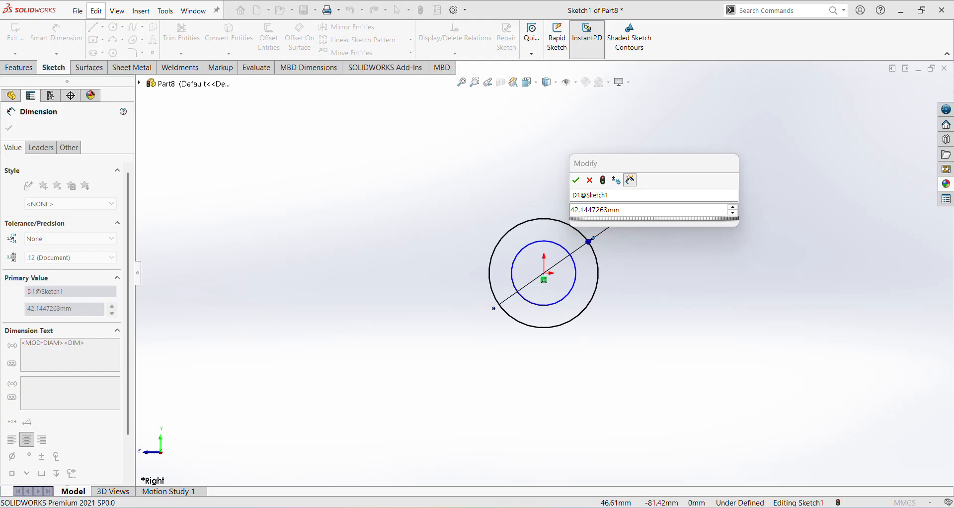
type("30")
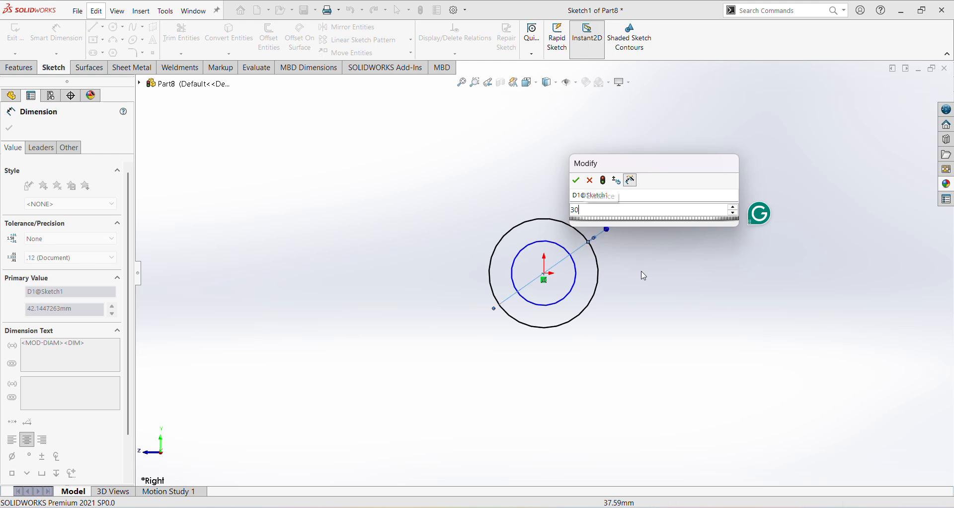
key("Return")
Step: Dimension the inner circle with a 20 mm diameter
left_click(579, 285)
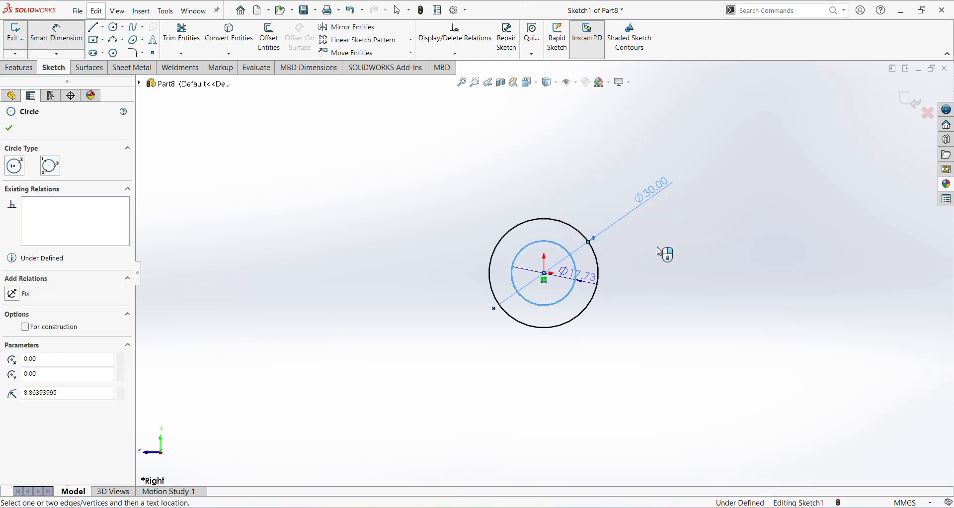
left_click(669, 241)
type("20")
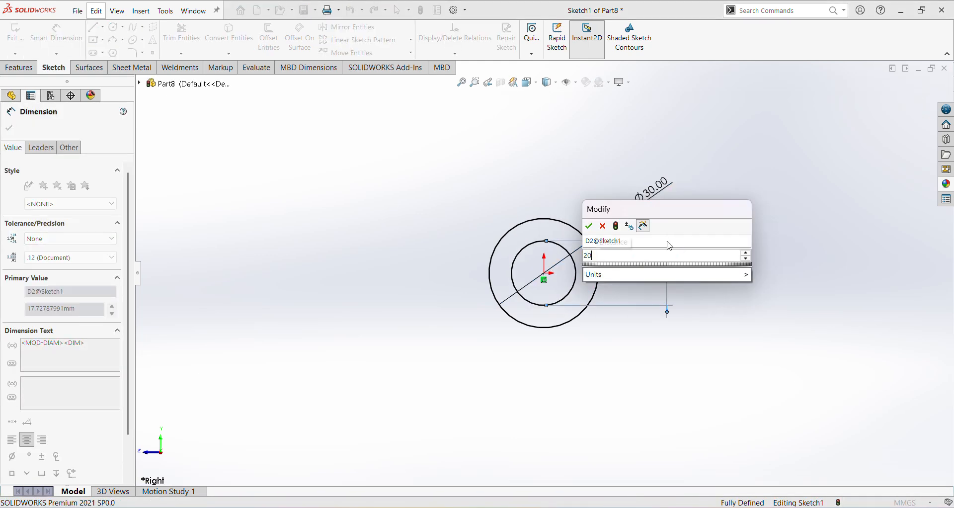
key("Return")
left_click(780, 312)
Step: Sketch a closed rectangular outline about 34.5 by 13.3 mm, extending left and down from the inner circle's left quadrant point
left_click(93, 26)
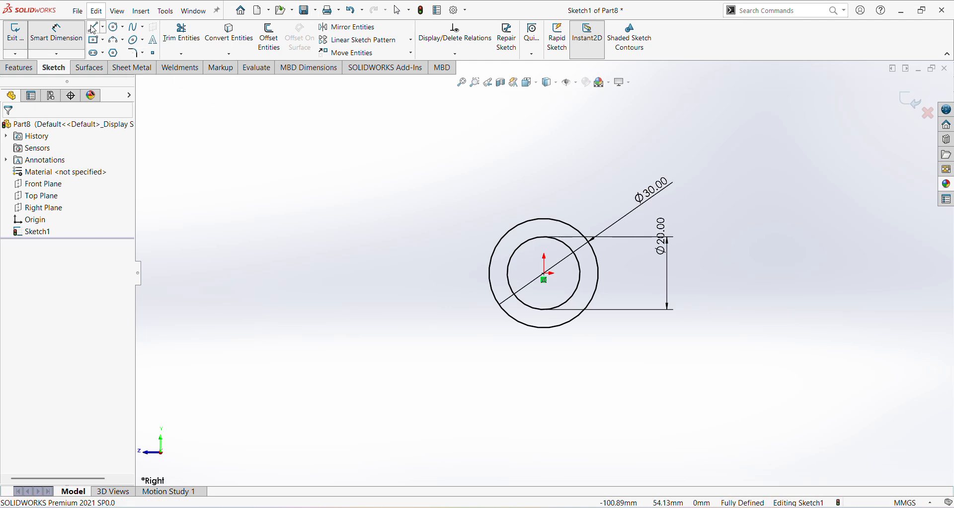
left_click(507, 273)
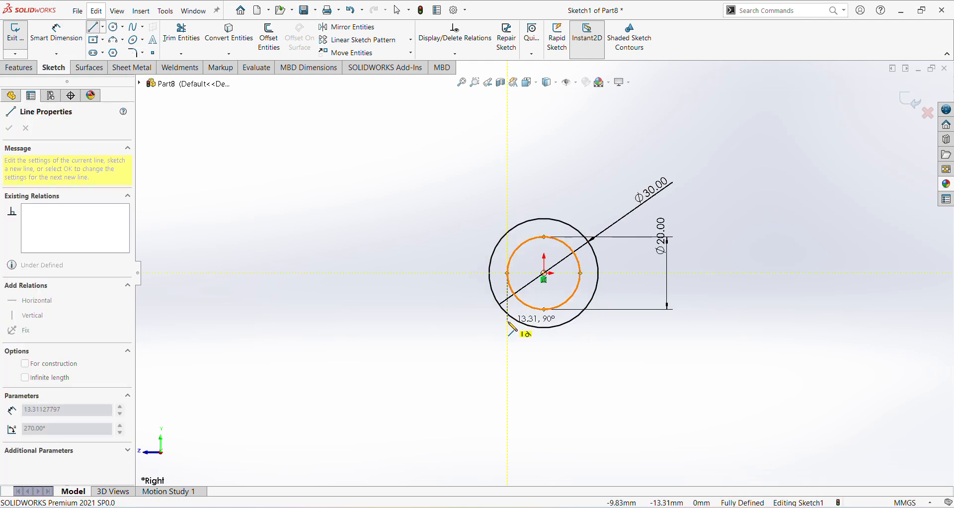
left_click(507, 322)
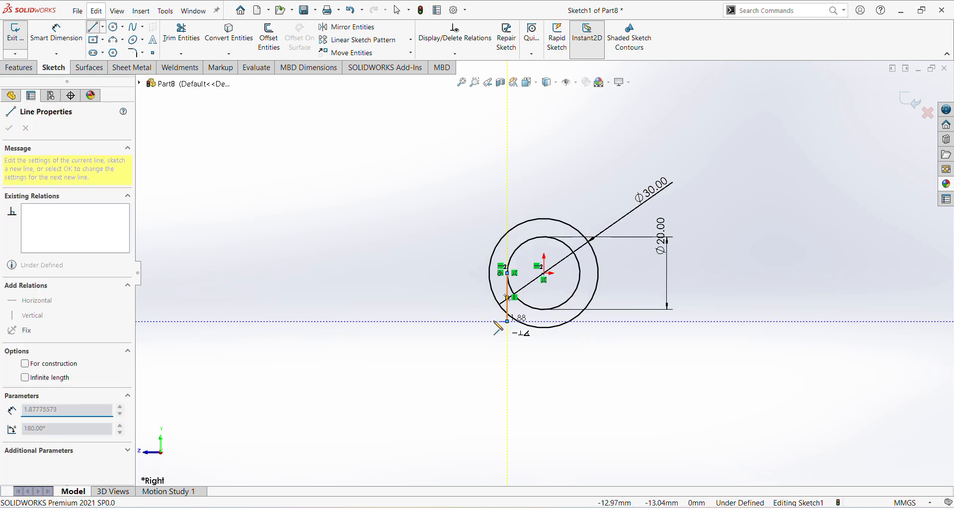
left_click(382, 321)
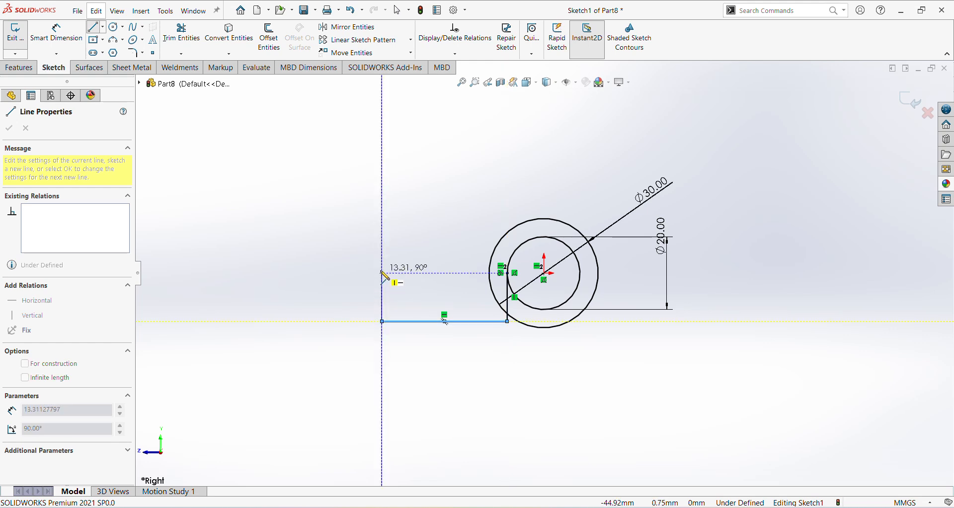
left_click(383, 274)
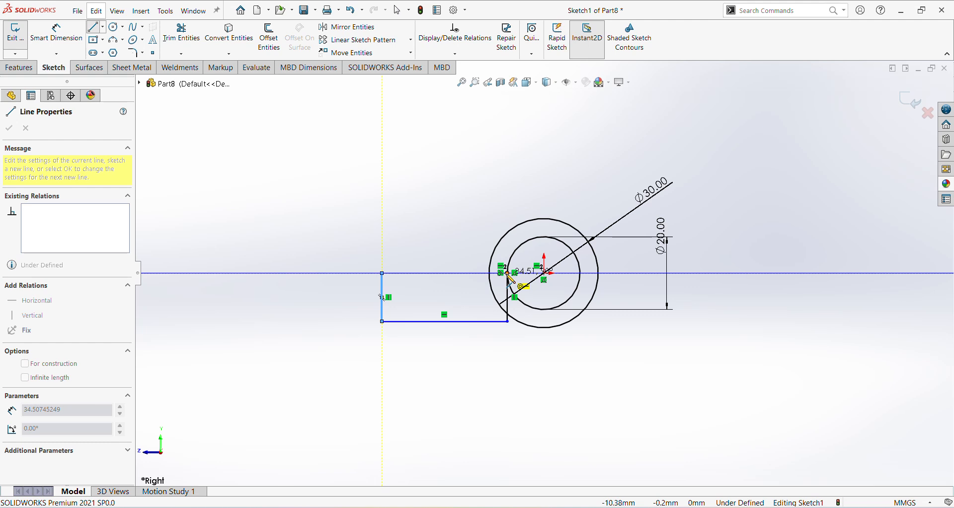
left_click(507, 273)
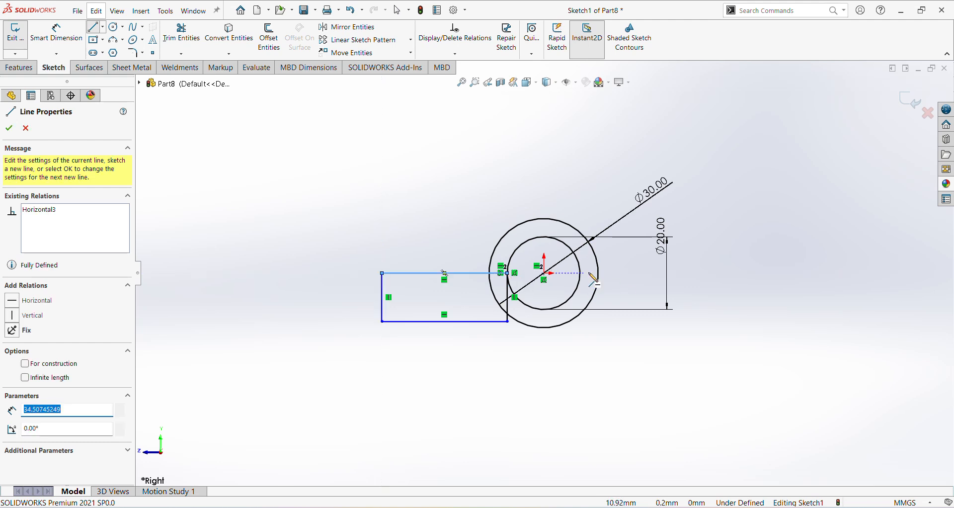
Step: Sketch a closed stepped outline from the outer circle's right quadrant point, with a bottom edge about 61.3 mm long and a raised block at the far end
left_click_drag(599, 273, 598, 321)
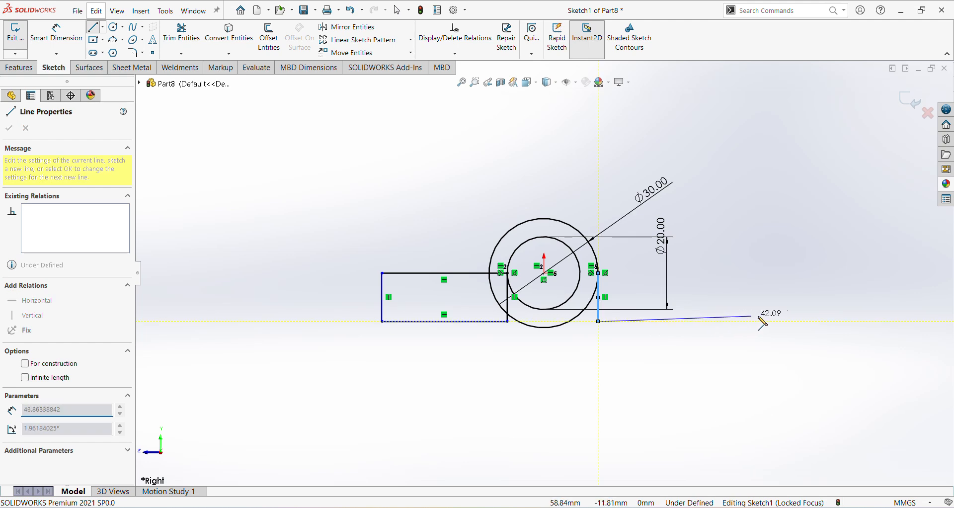
left_click(824, 315)
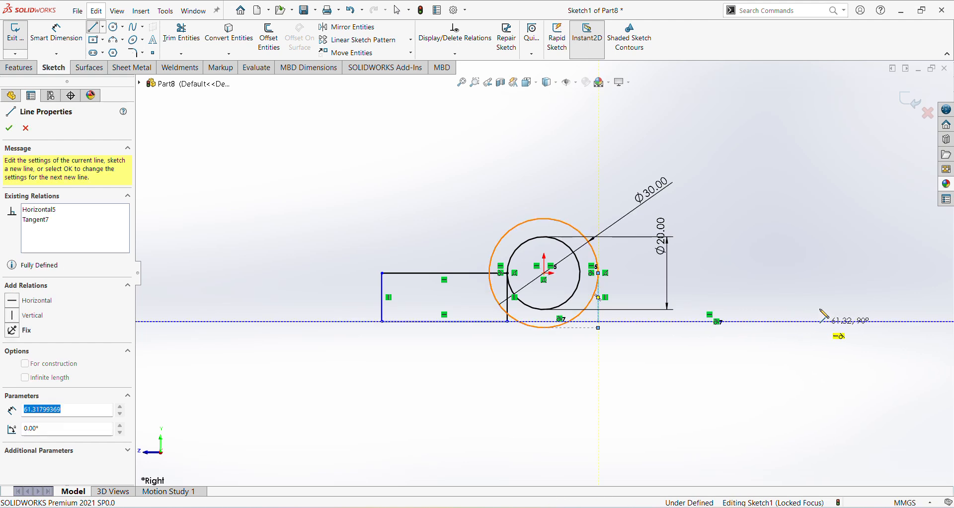
left_click(822, 180)
left_click(750, 180)
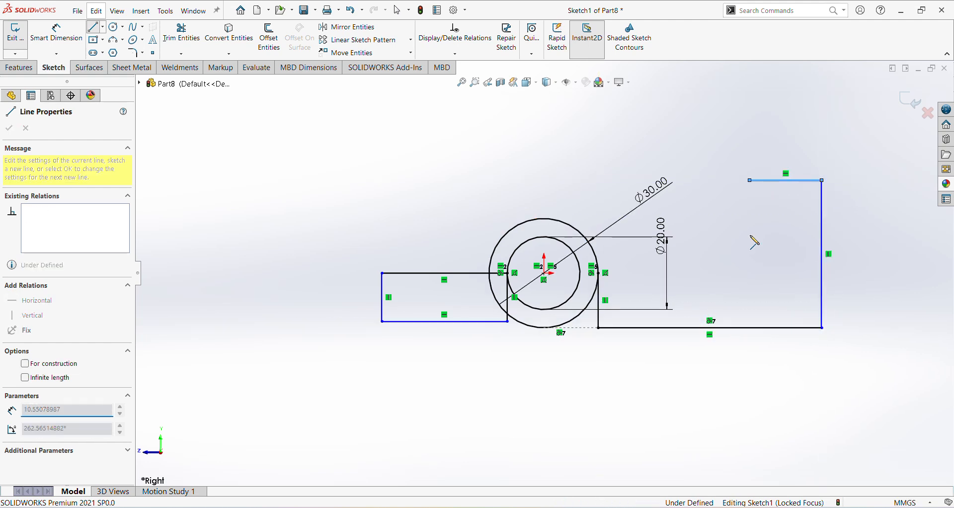
left_click(750, 273)
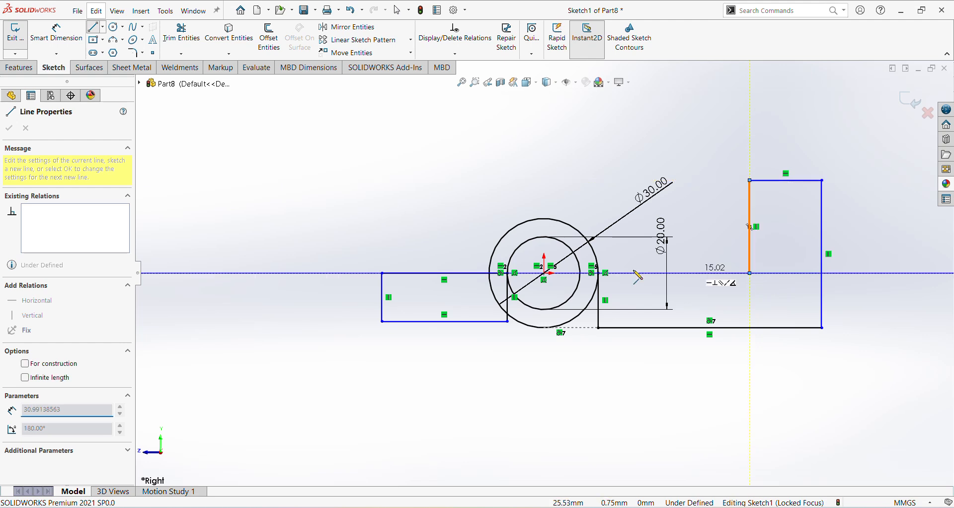
left_click(599, 273)
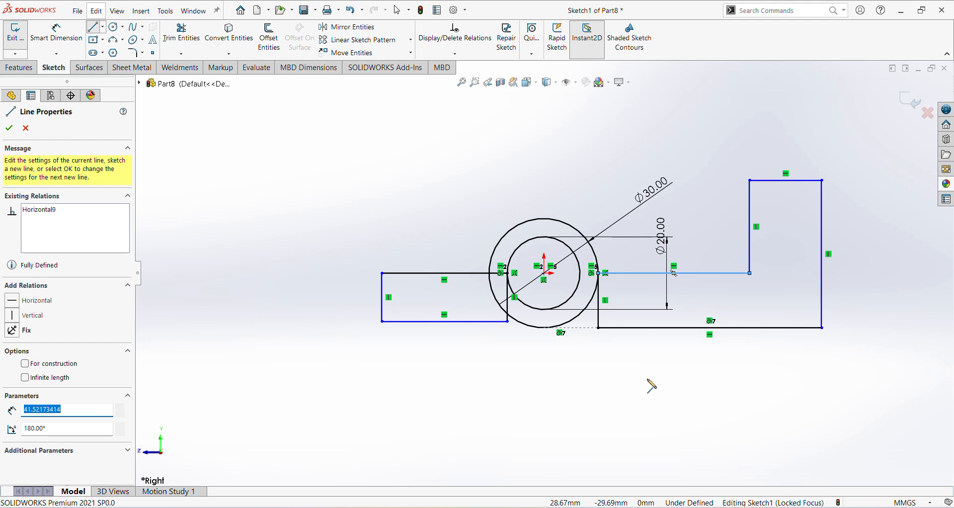
Step: Trim away the stepped outline's bottom edge and the vertical line below the outer circle's right quadrant point
scroll(647, 304, "down", 4)
key("Escape")
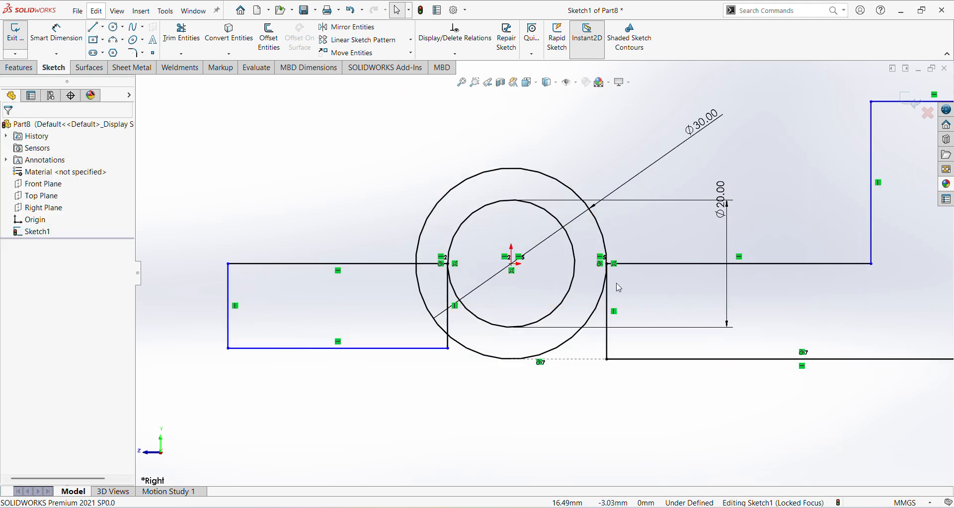
left_click(607, 264)
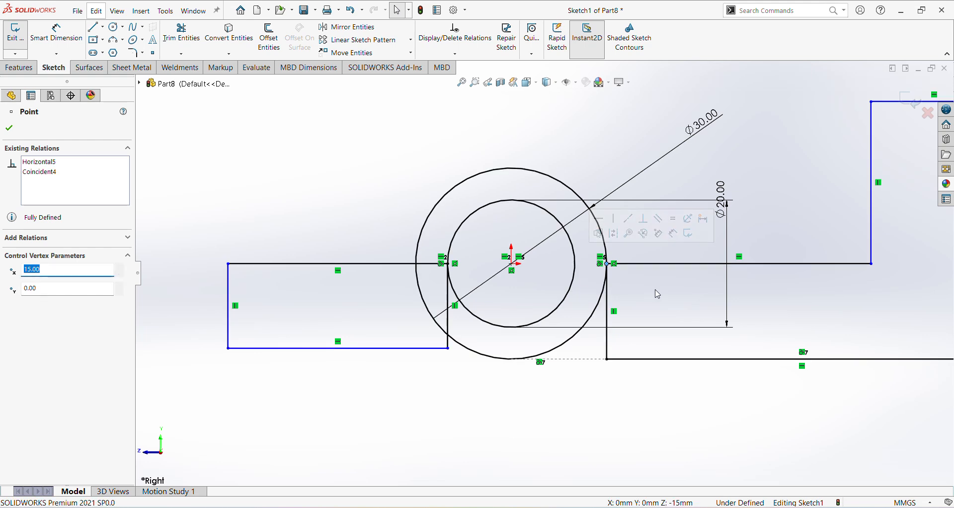
key("Escape")
left_click(181, 34)
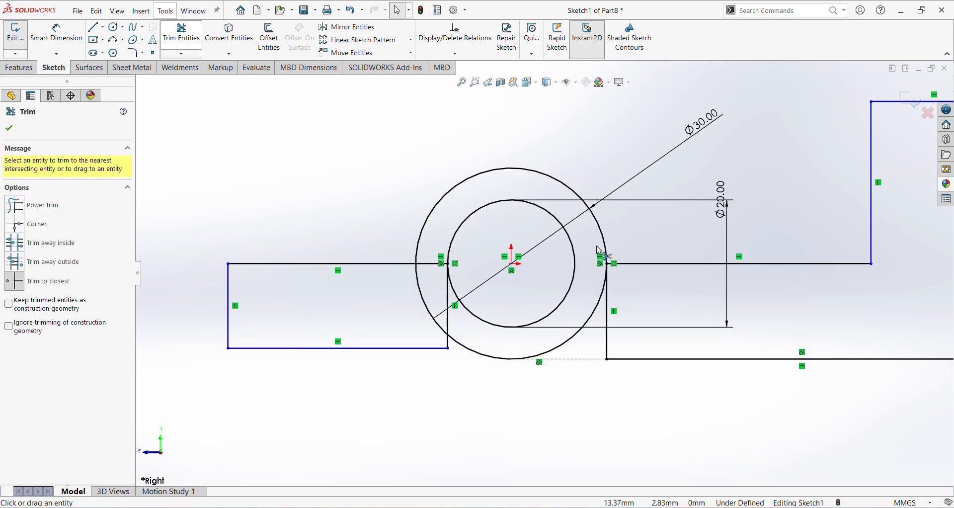
left_click(663, 359)
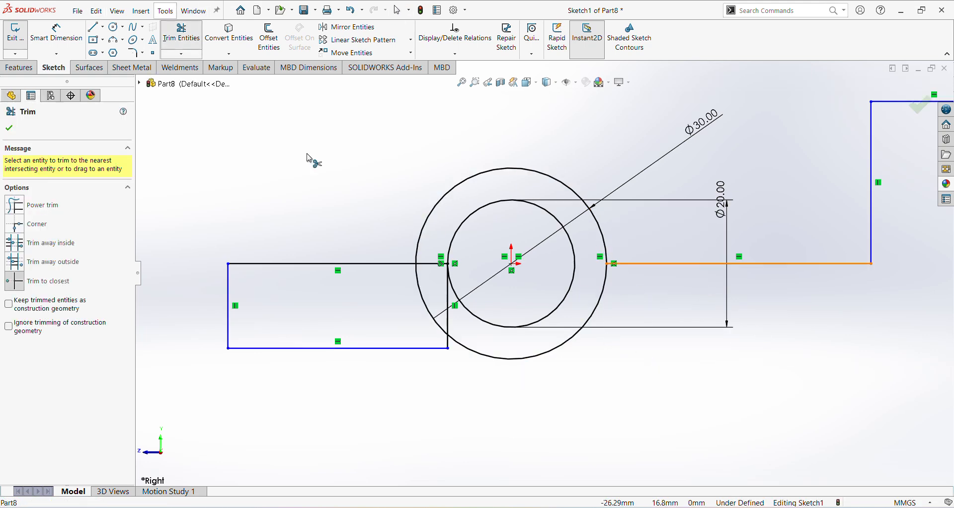
Step: Draw a vertical line down from the inner circle's right quadrant point and a horizontal bottom line to the raised block's outer edge
left_click(94, 27)
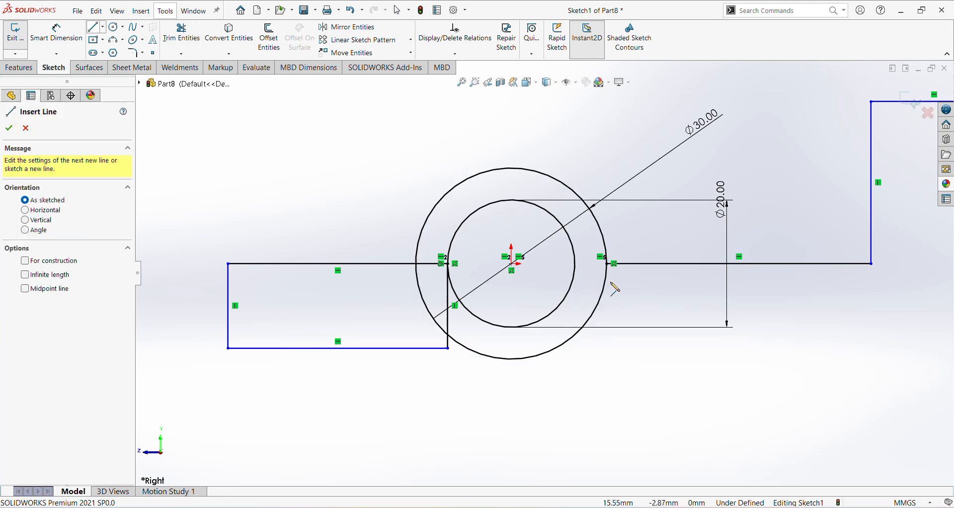
left_click(575, 264)
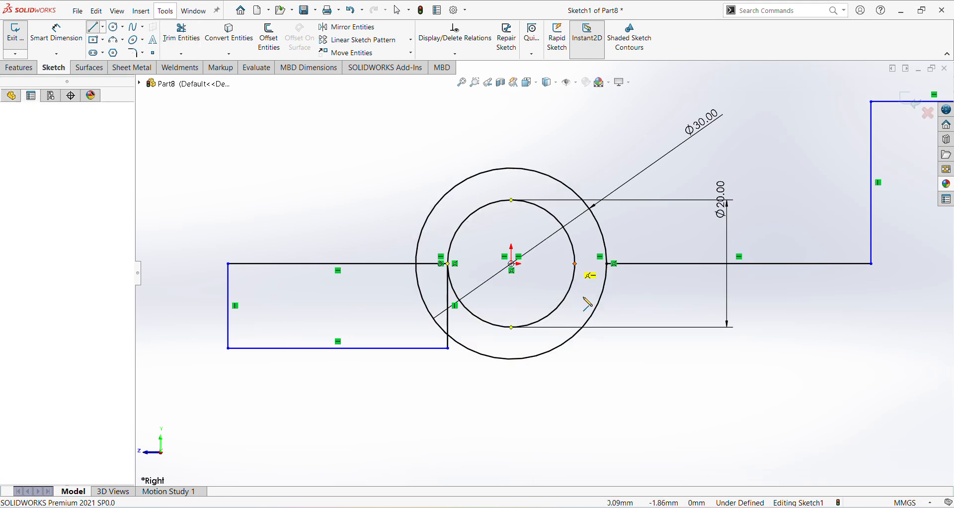
left_click(576, 349)
scroll(576, 349, "up", 2)
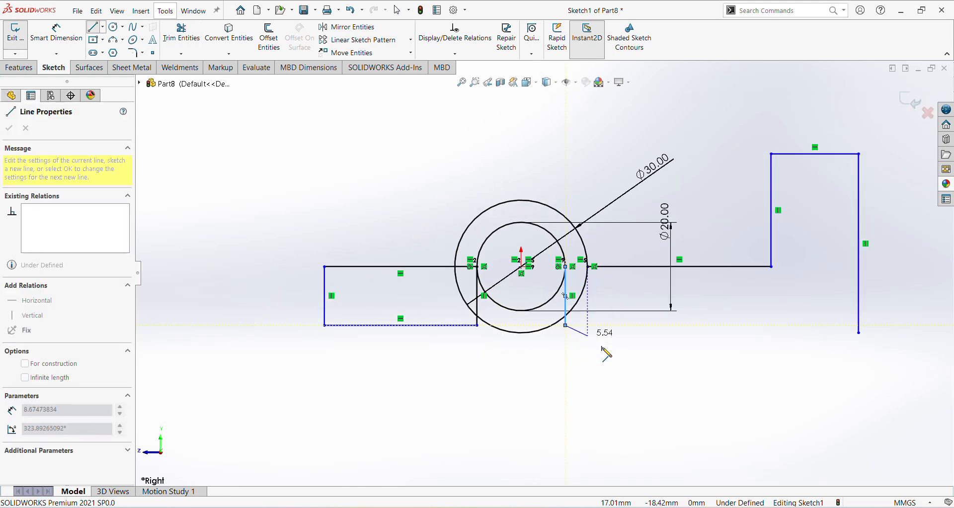
left_click(860, 328)
right_click(795, 344)
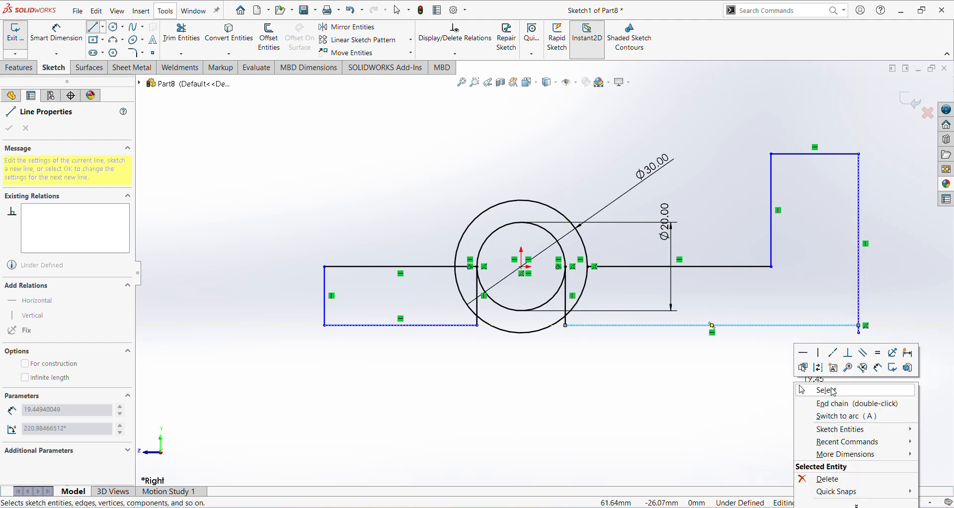
Step: End the line chain and delete the horizontal line between the outer circle's right quadrant point and the raised block
left_click(808, 381)
scroll(646, 269, "up", 1)
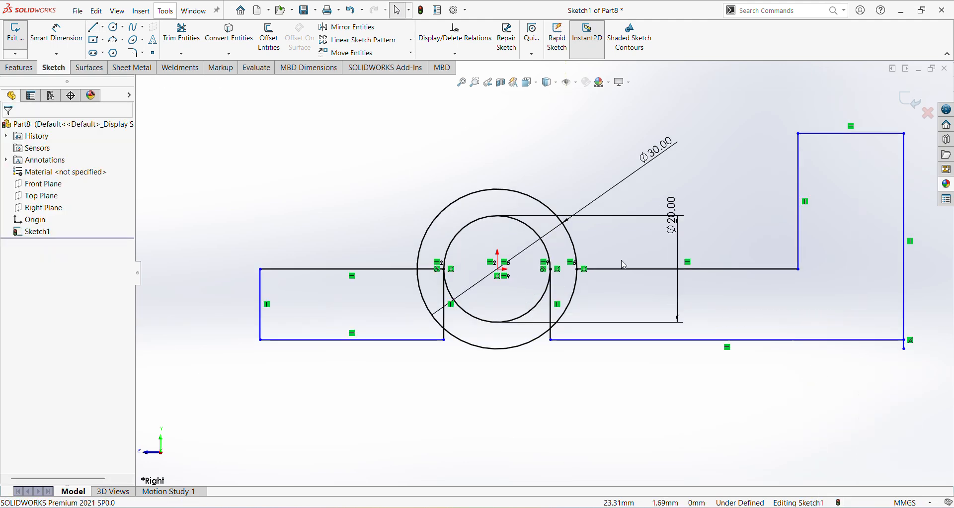
left_click(651, 272)
left_click(738, 305)
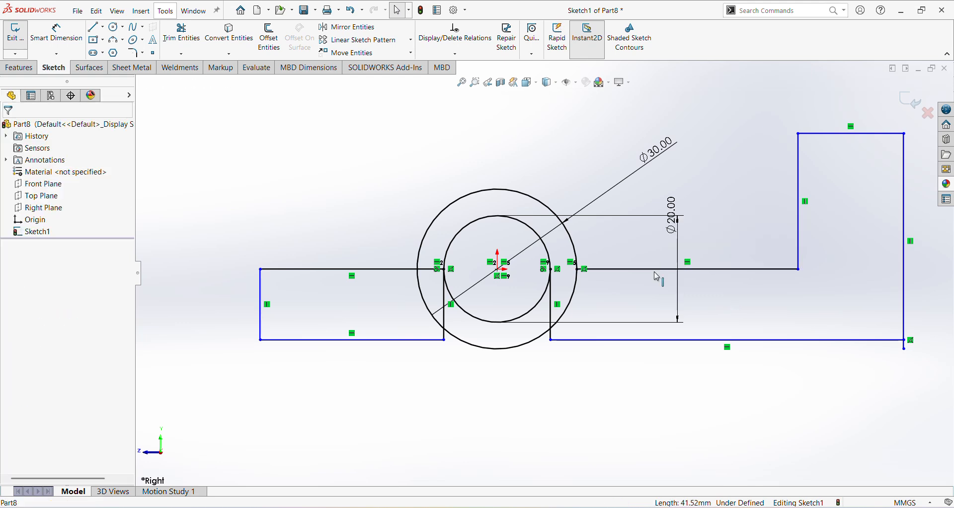
left_click(655, 271)
key("Delete")
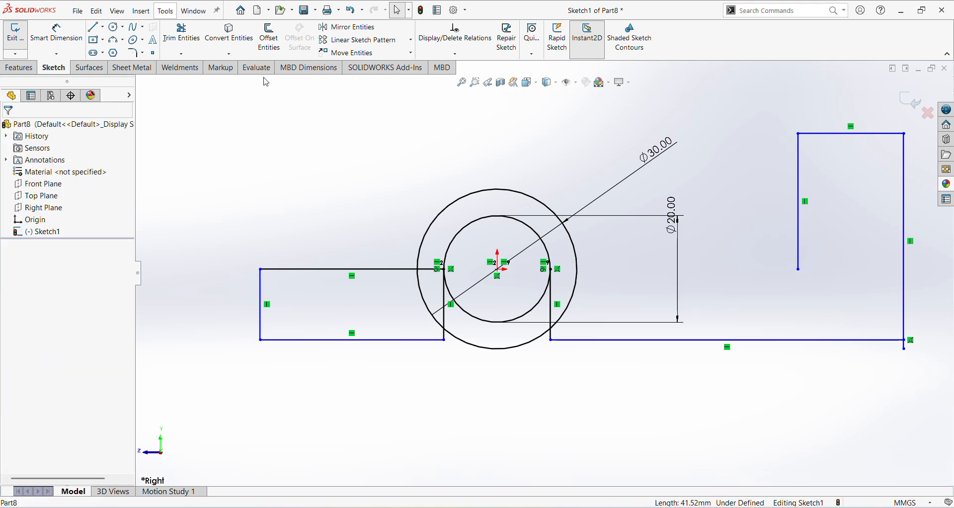
Step: Draw a horizontal line about 46.5 mm long from the inner circle's right quadrant point to the lower end of the raised block's inner edge
key("l")
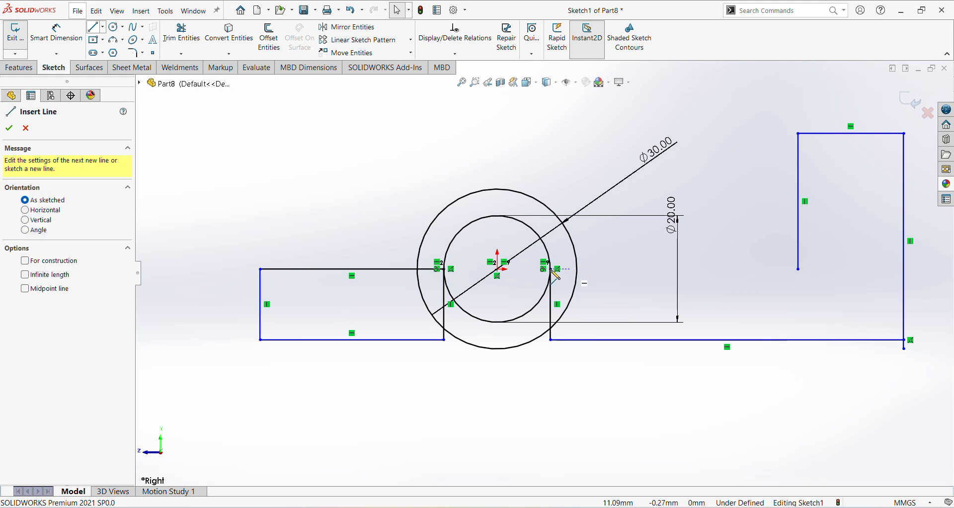
left_click(551, 269)
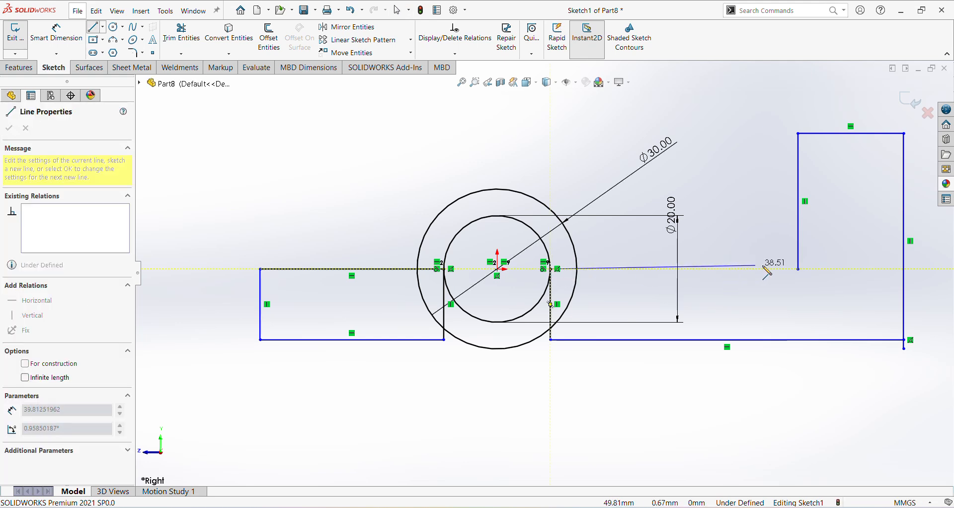
left_click(799, 269)
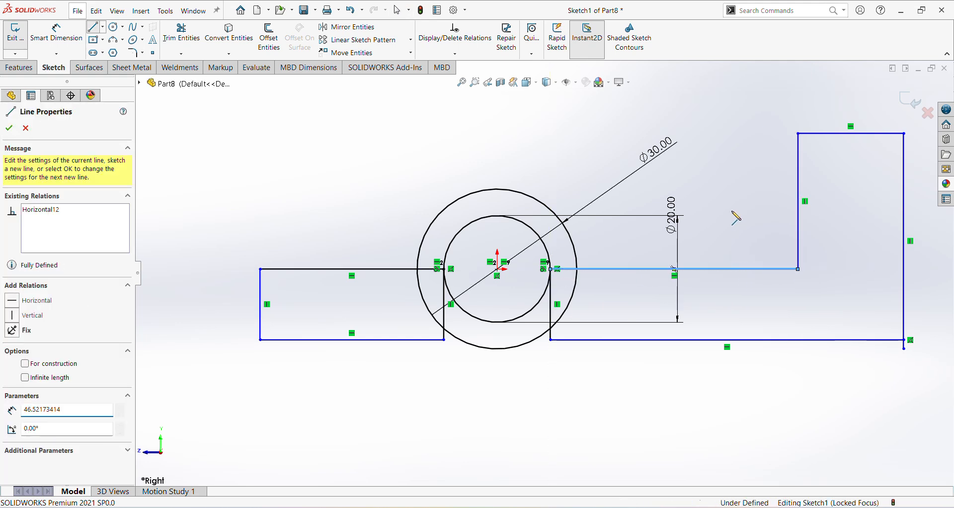
right_click(735, 273)
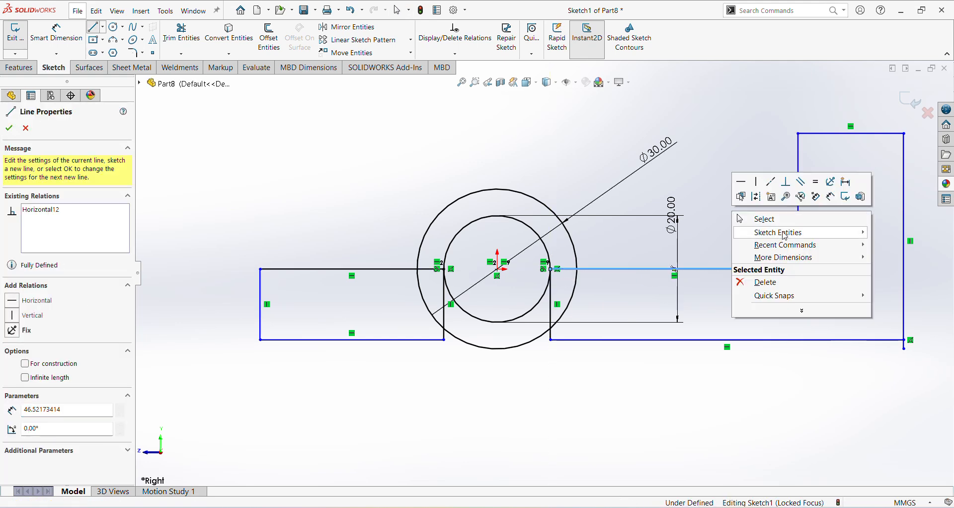
left_click(766, 219)
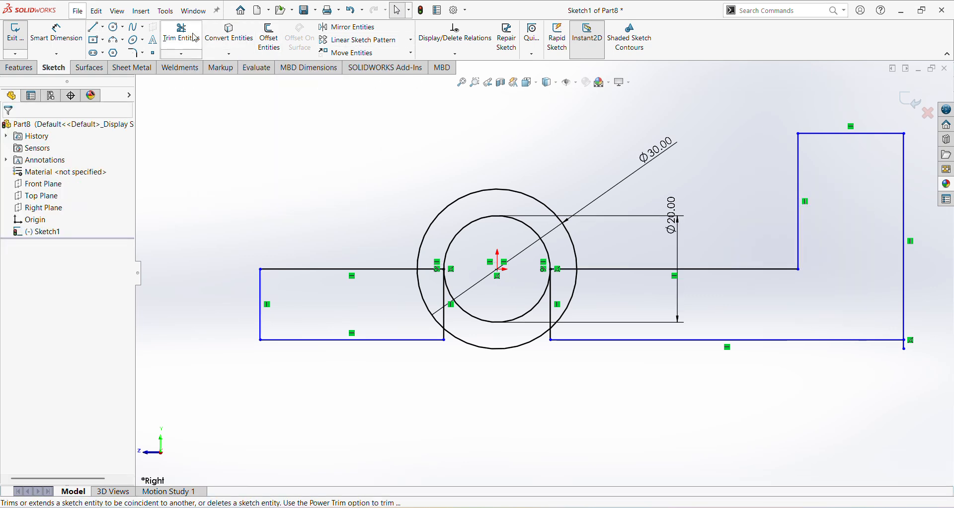
Step: Trim away the lower halves of both circles, leaving two concentric arcs above the base
left_click(182, 35)
left_click(497, 348)
left_click(535, 323)
left_click(576, 308)
left_click(431, 311)
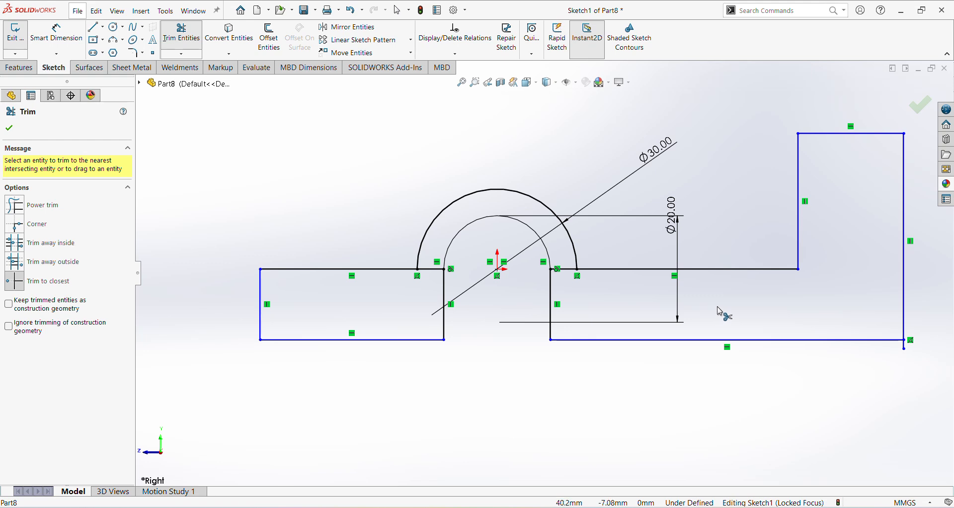
Step: Check the drawing and dimension the profile's overall length between its two outer vertical edges as 115 mm
left_click(56, 35)
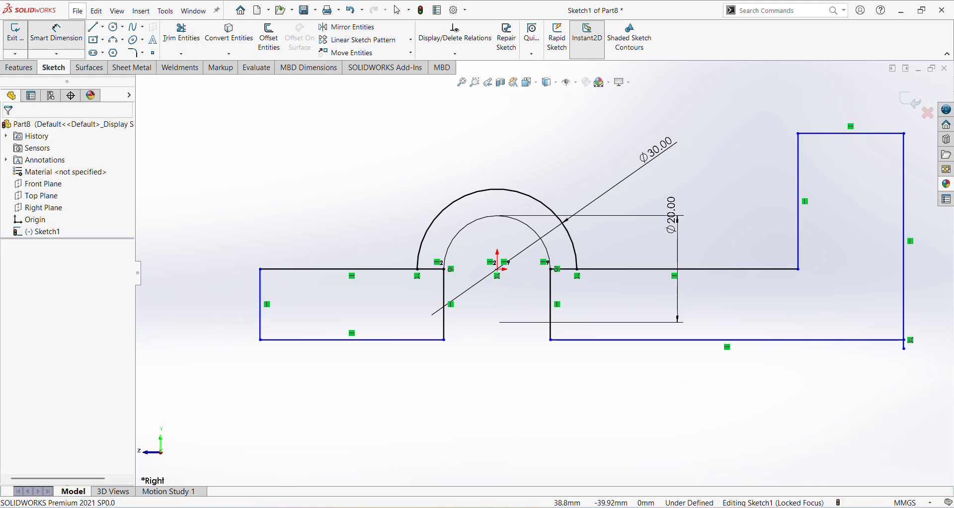
key("alt+Tab")
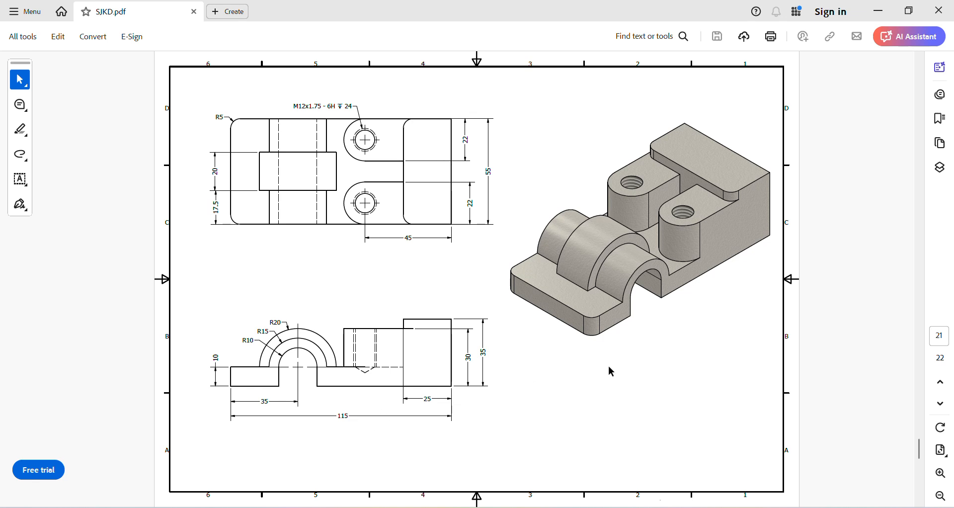
key("alt+Tab")
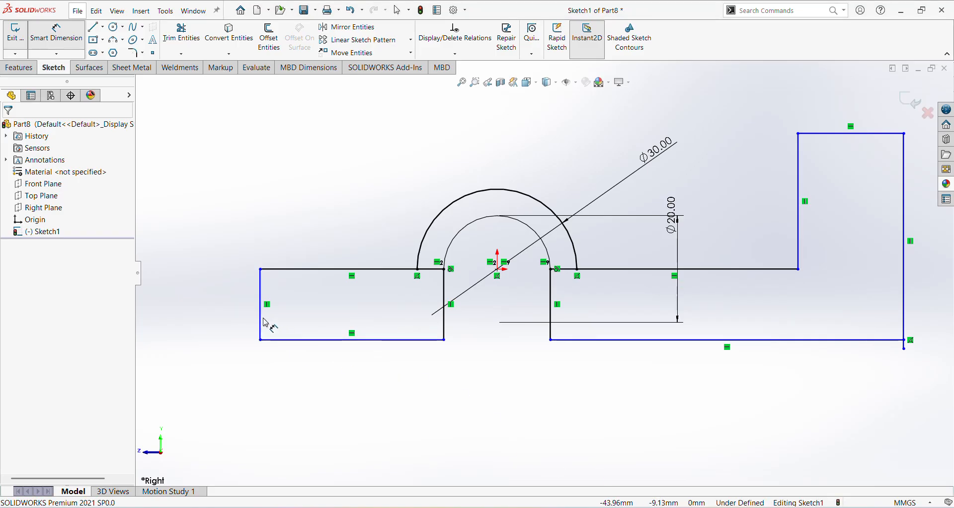
left_click(262, 320)
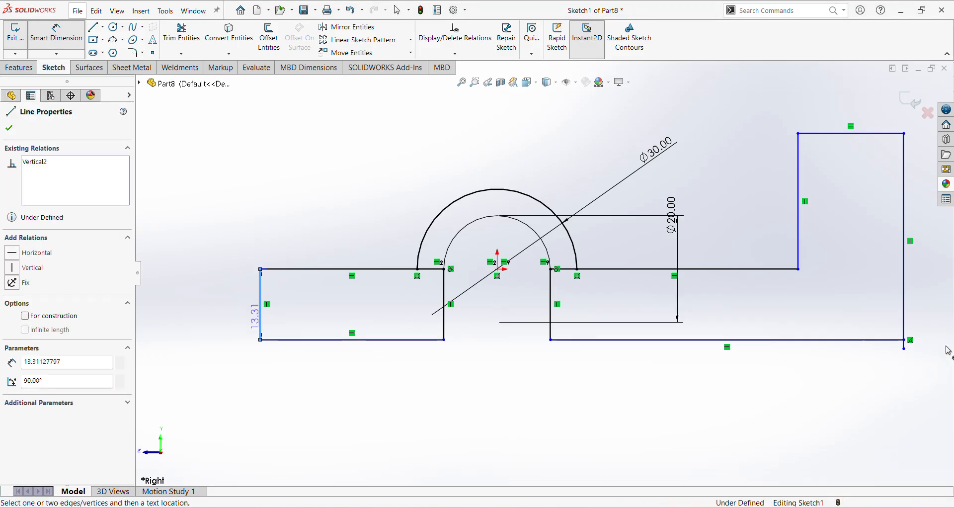
left_click(904, 311)
left_click(700, 418)
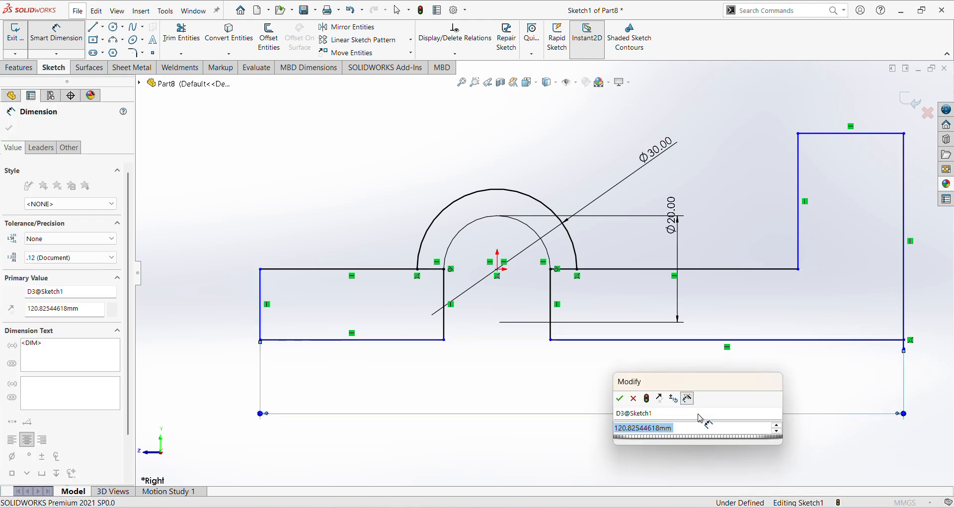
type("110")
key("Return")
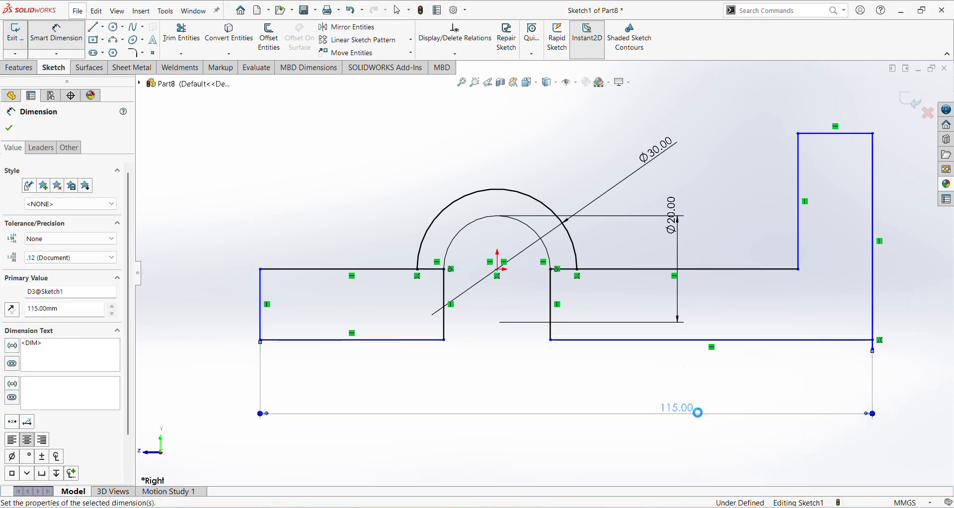
Step: Dimension the top edge of the raised block as 25 mm
left_click(845, 135)
left_click(843, 92)
type("25")
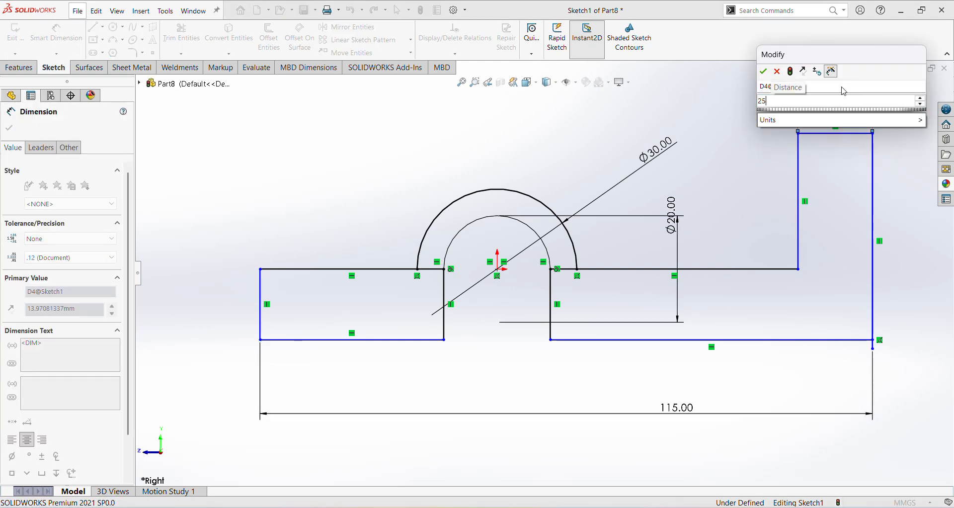
key("Return")
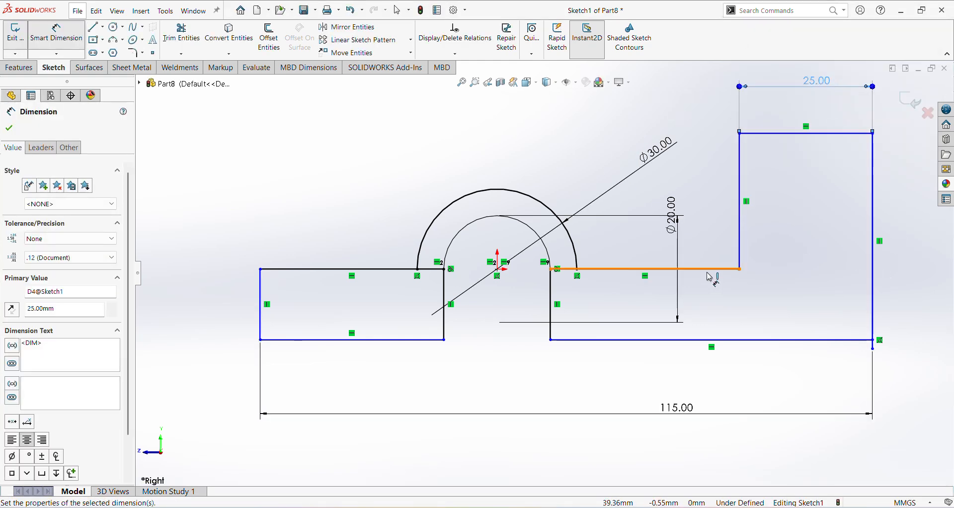
Step: Check the drawing and dimension the horizontal distance from the left outer edge to the arc centre as 35 mm
left_click(659, 507)
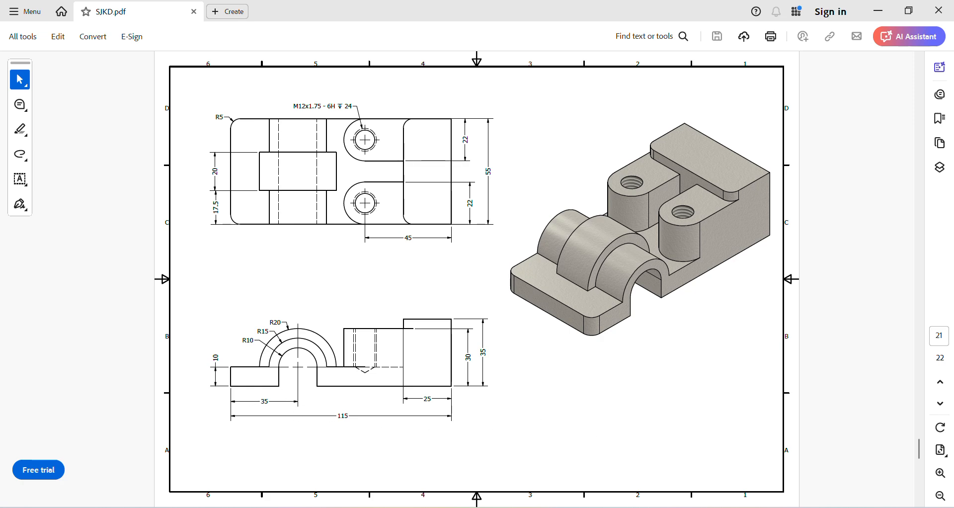
left_click(726, 506)
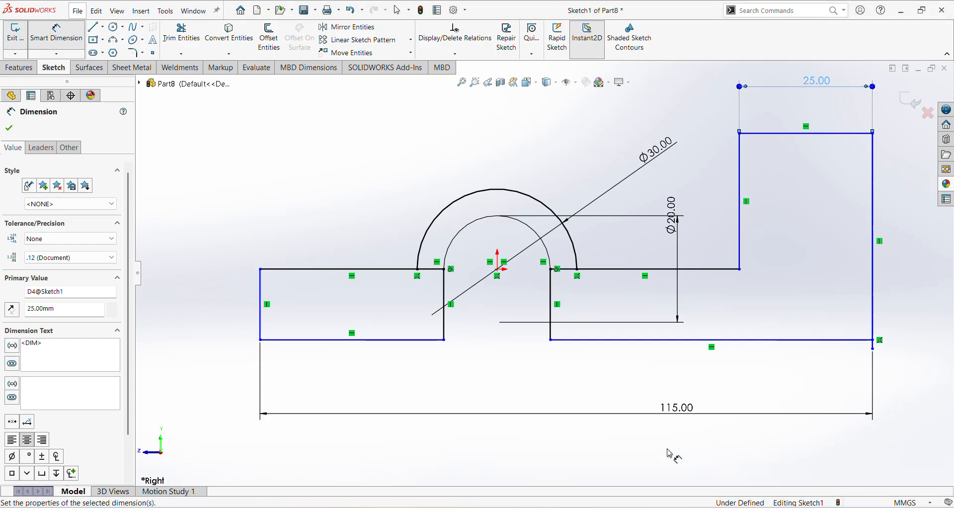
left_click(260, 322)
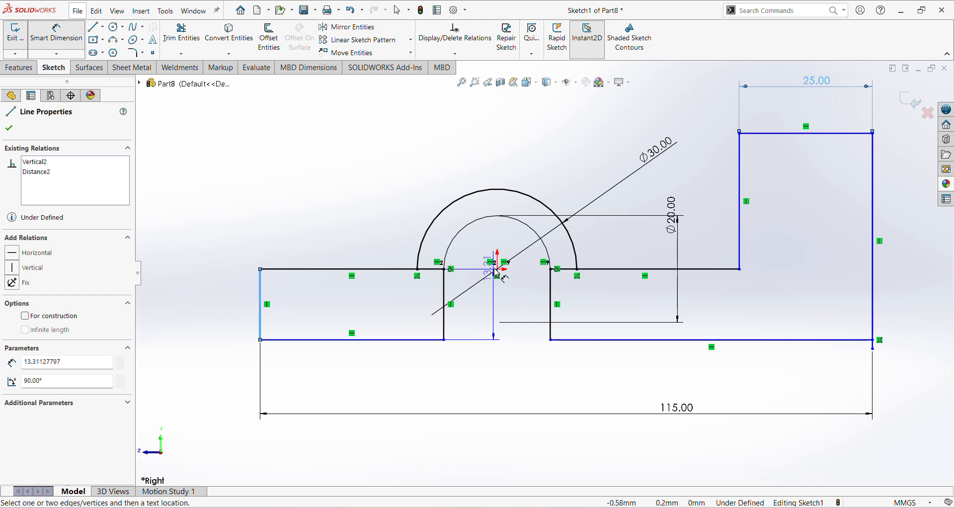
left_click(497, 270)
left_click(389, 384)
type("35")
key("Return")
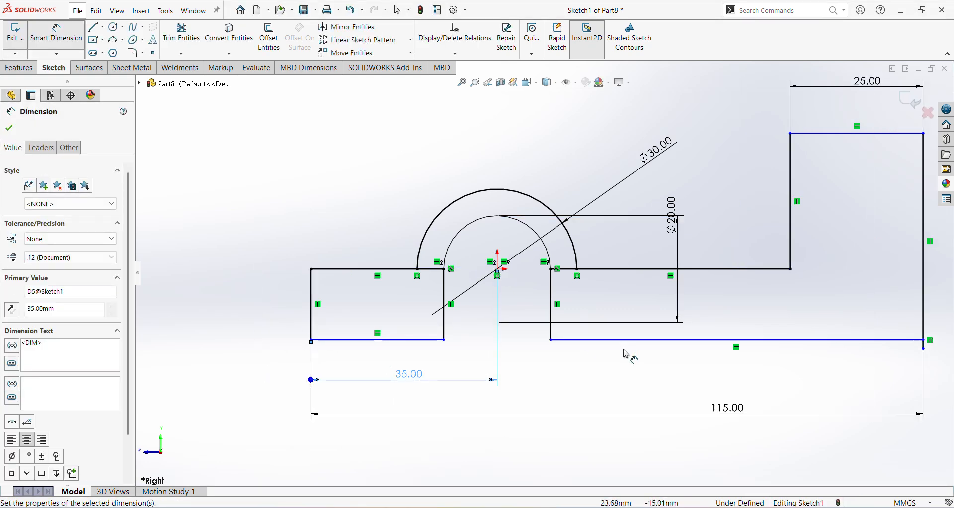
Step: Dimension the height of the left base section's outer vertical edge as 10 mm
scroll(605, 376, "up", 2)
scroll(602, 372, "up", 1)
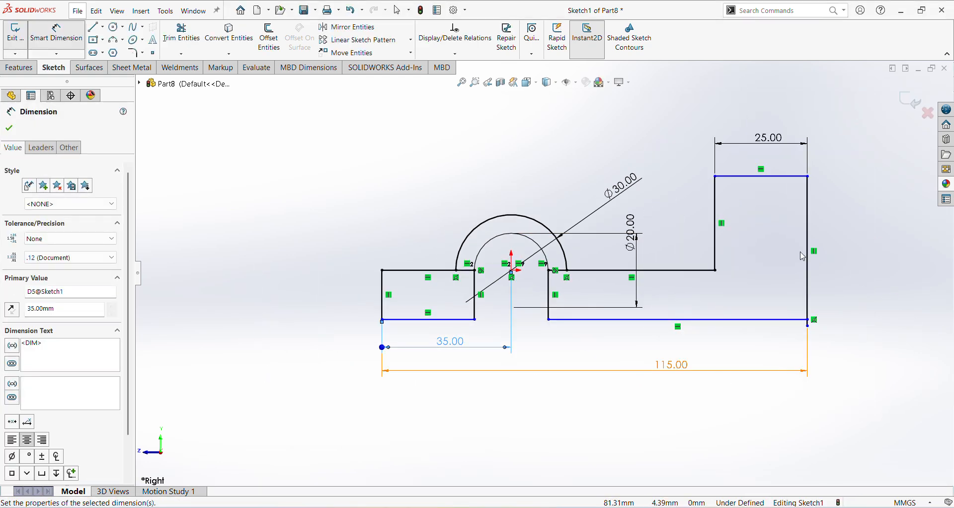
left_click(384, 309)
left_click(340, 308)
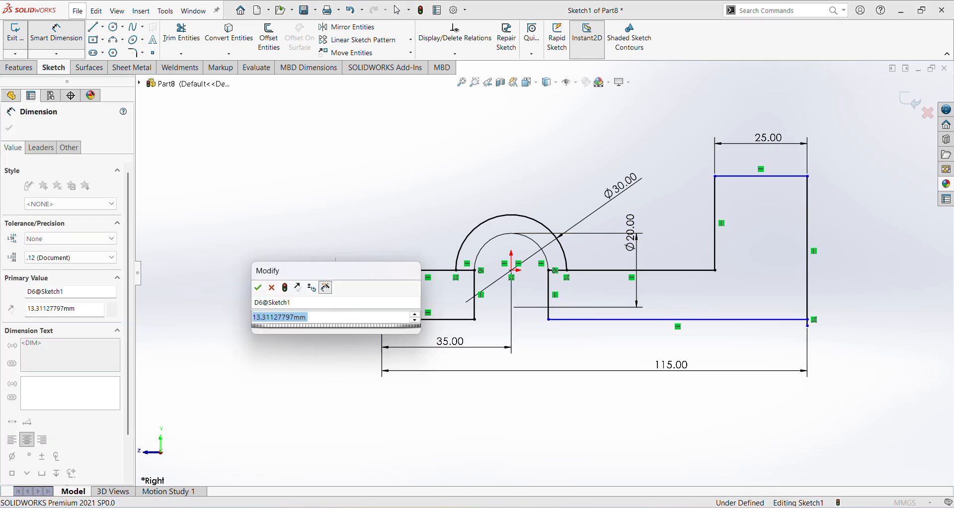
type("10")
key("Return")
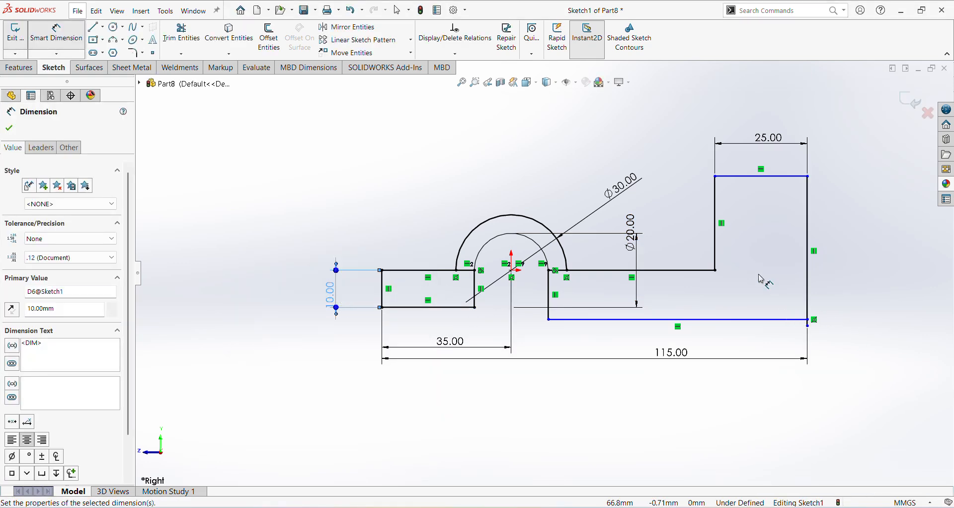
left_click(759, 278)
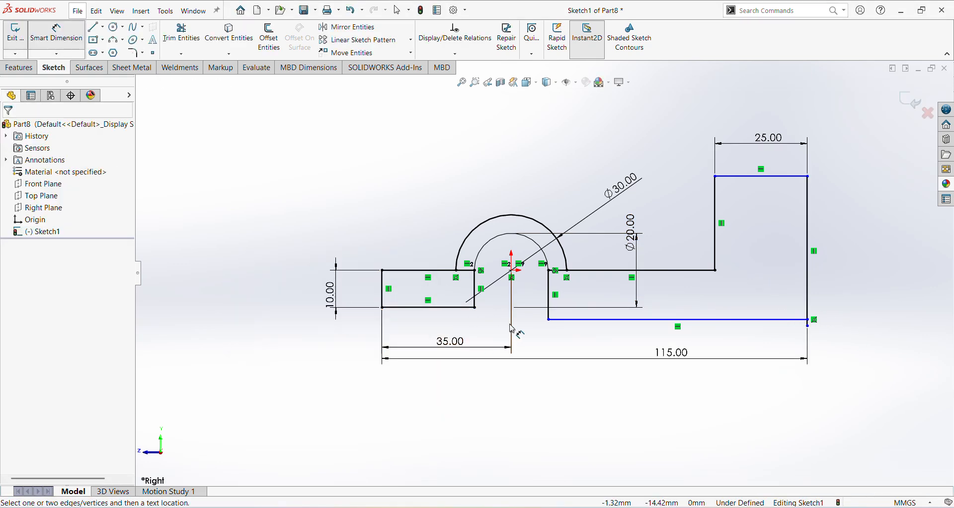
left_click(549, 321)
left_click(475, 307)
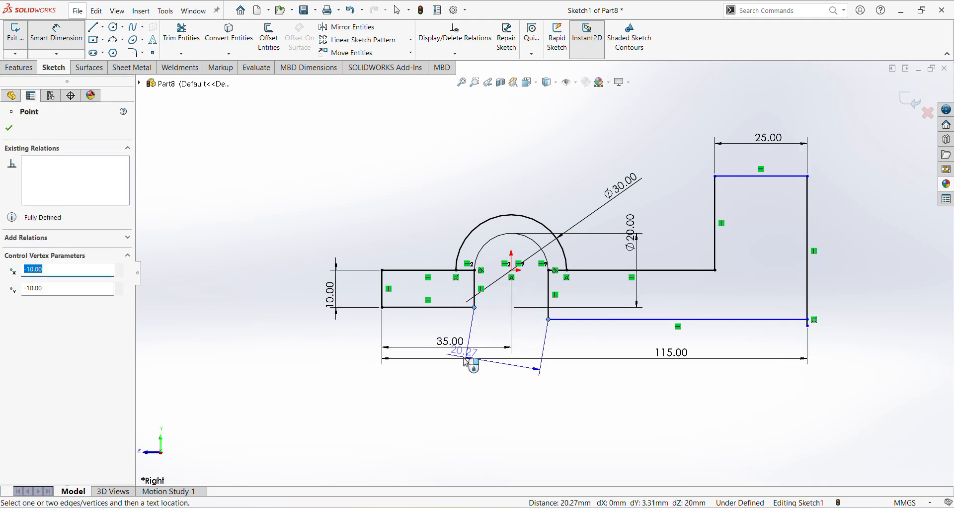
key("Escape")
key("Escape")
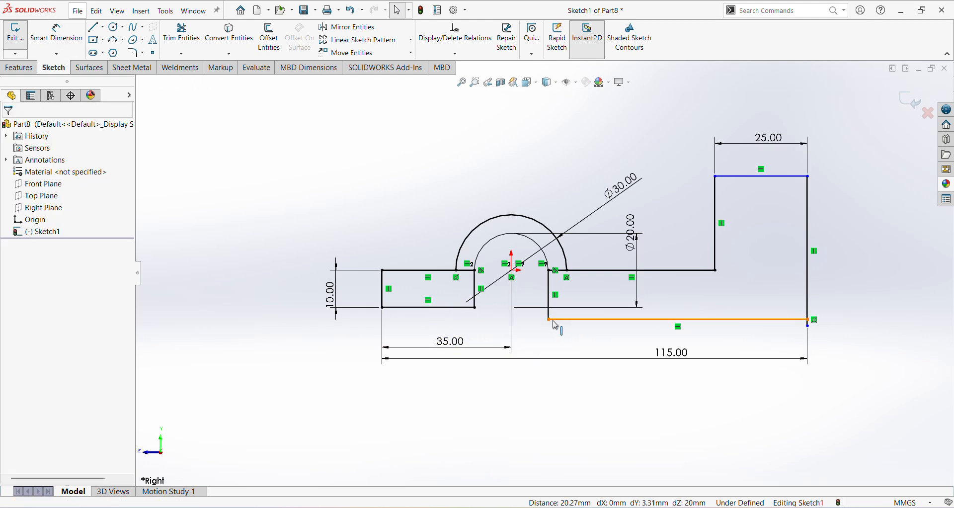
left_click(556, 320)
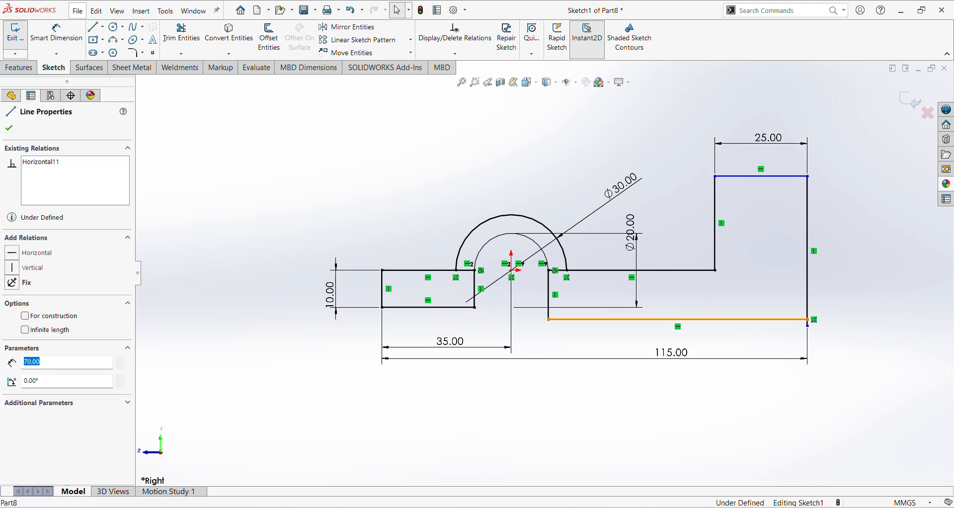
key("Escape")
Step: Add a Horizontal relation between the two lower corner points on either side of the arch opening
left_click(475, 307)
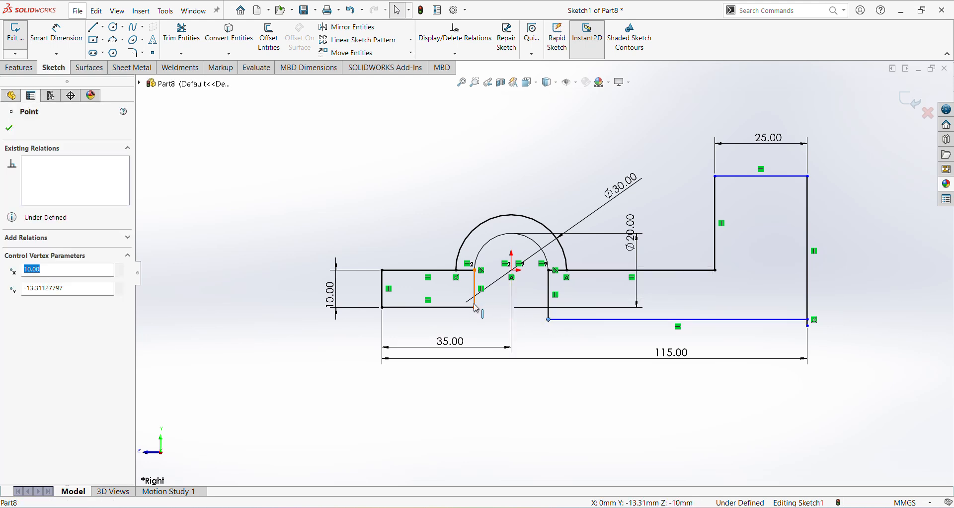
left_click(549, 320, "ctrl")
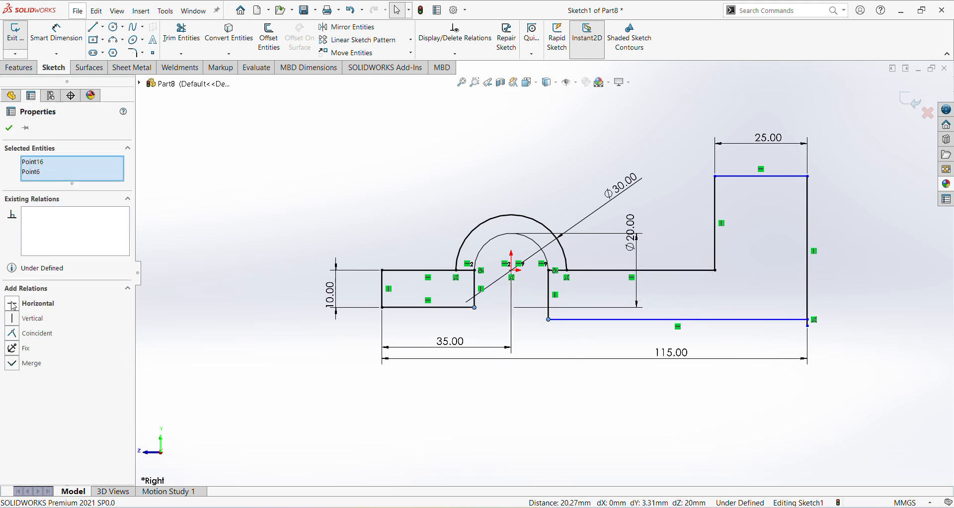
left_click(13, 304)
key("Escape")
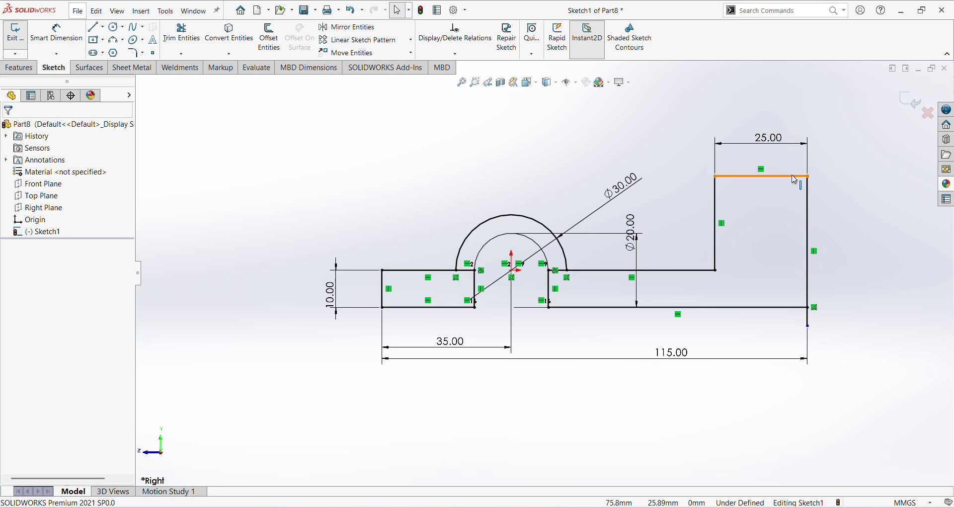
key("alt+Tab")
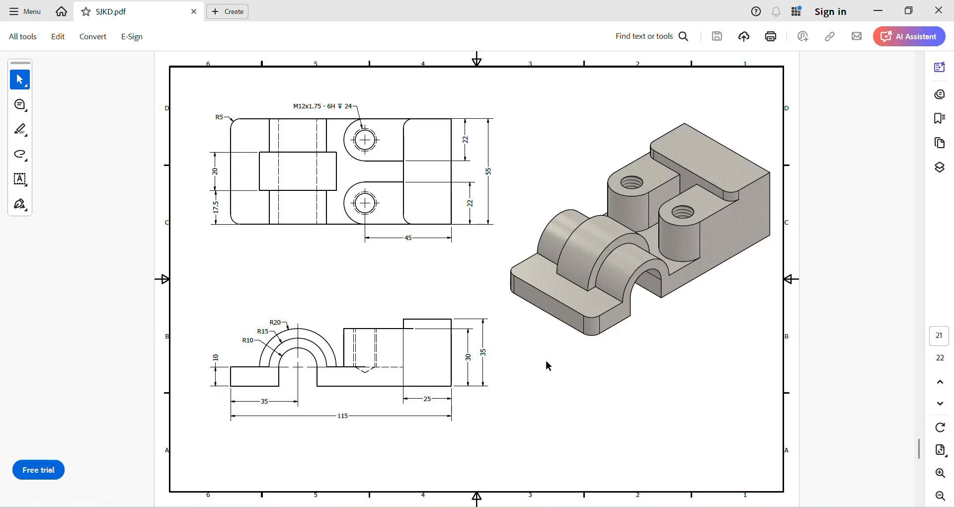
key("alt+Tab")
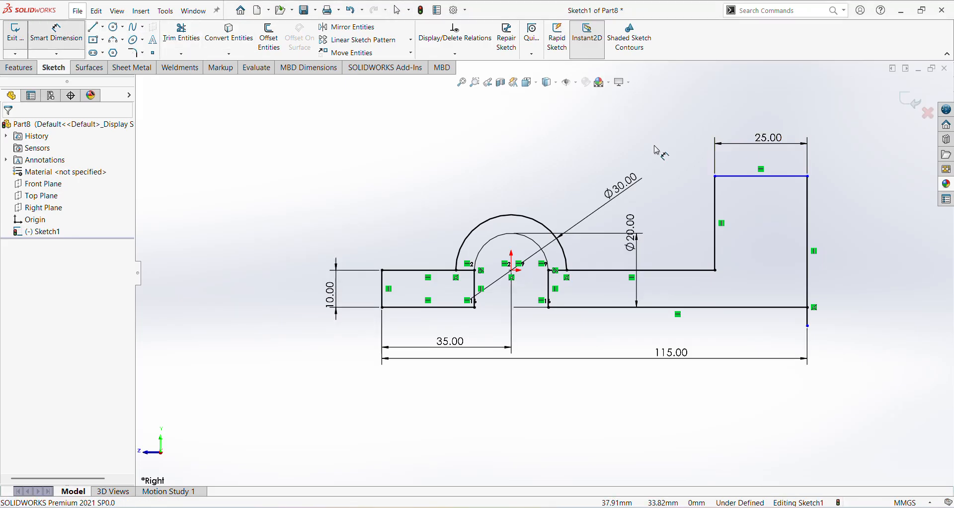
left_click(809, 235)
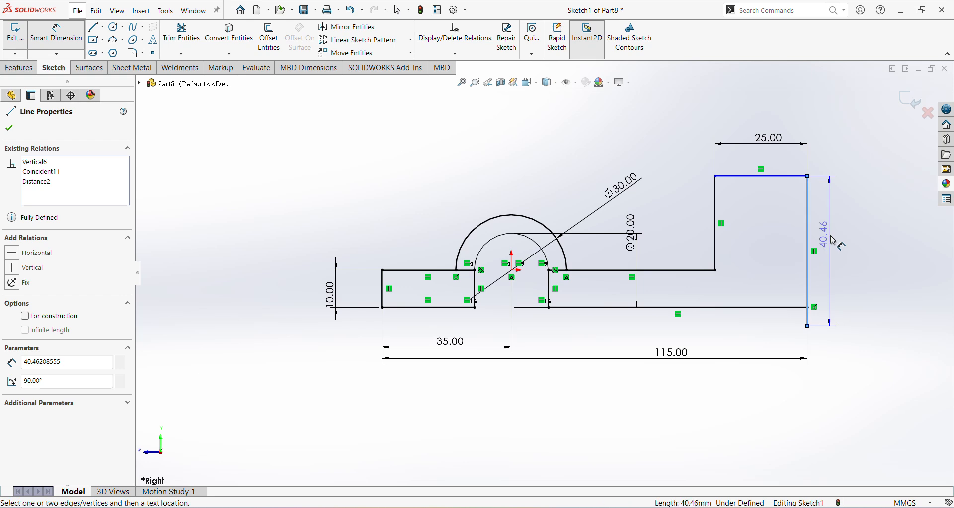
key("Escape")
Step: Trim the part of the right vertical edge below the base line and dimension the raised block's overall height as 35 mm
left_click(186, 31)
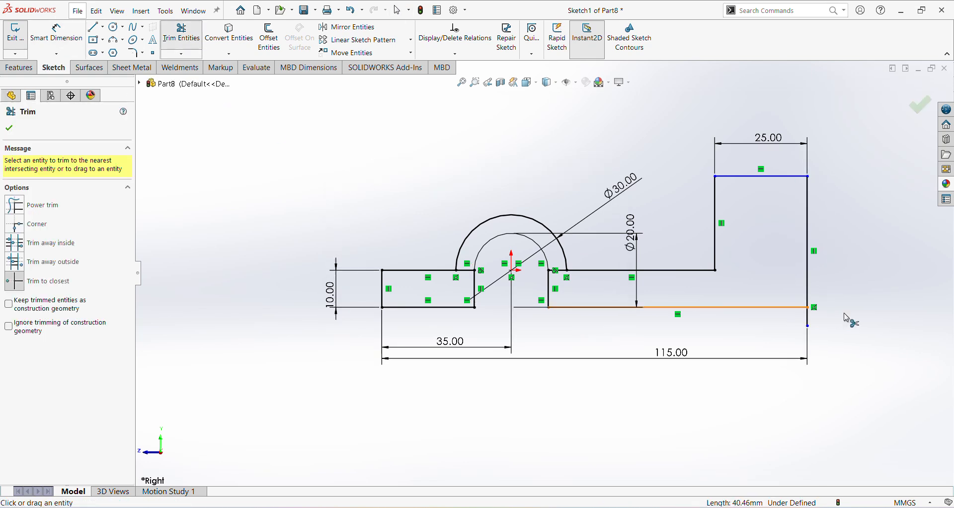
left_click(809, 322)
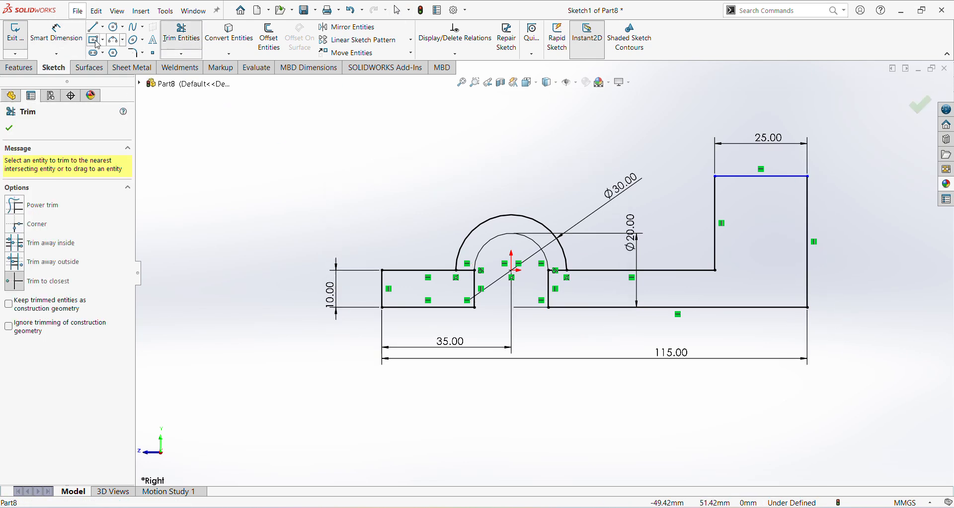
left_click(56, 32)
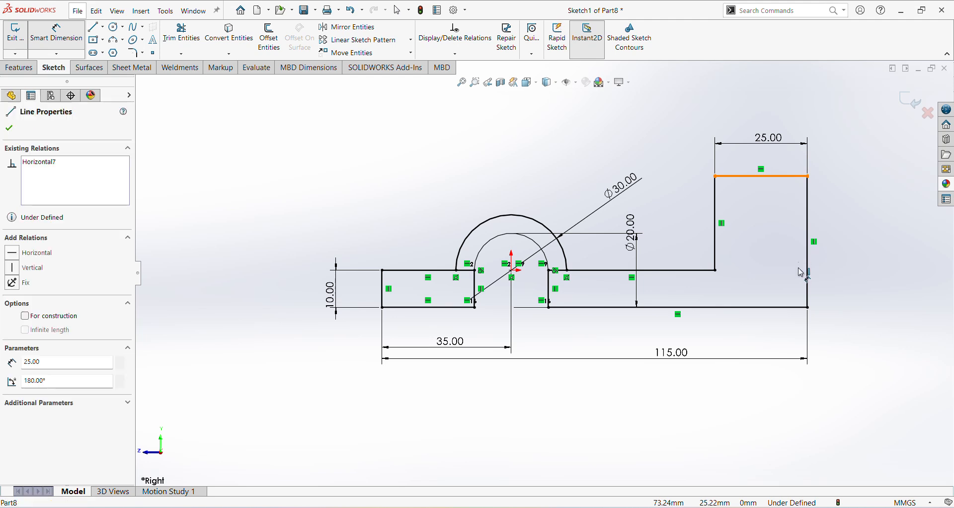
left_click(792, 308)
left_click(860, 268)
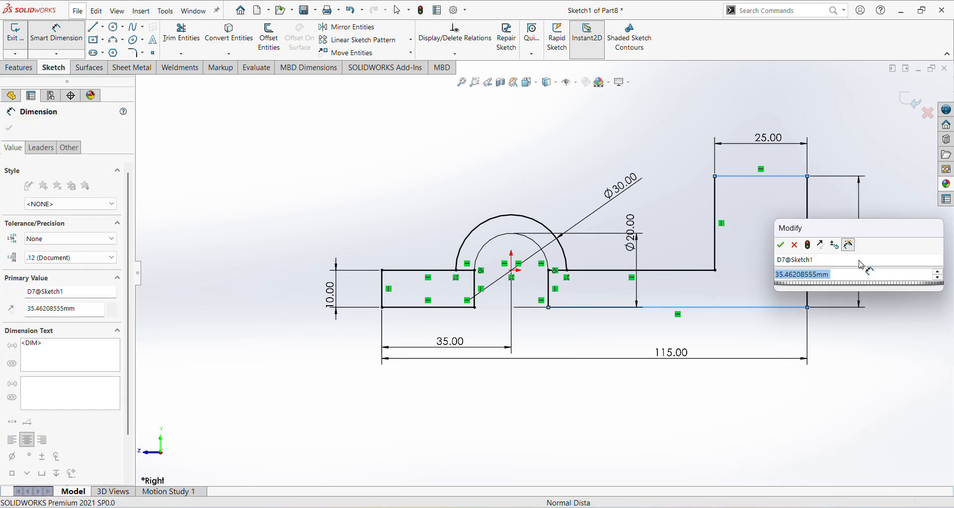
type("35")
key("Return")
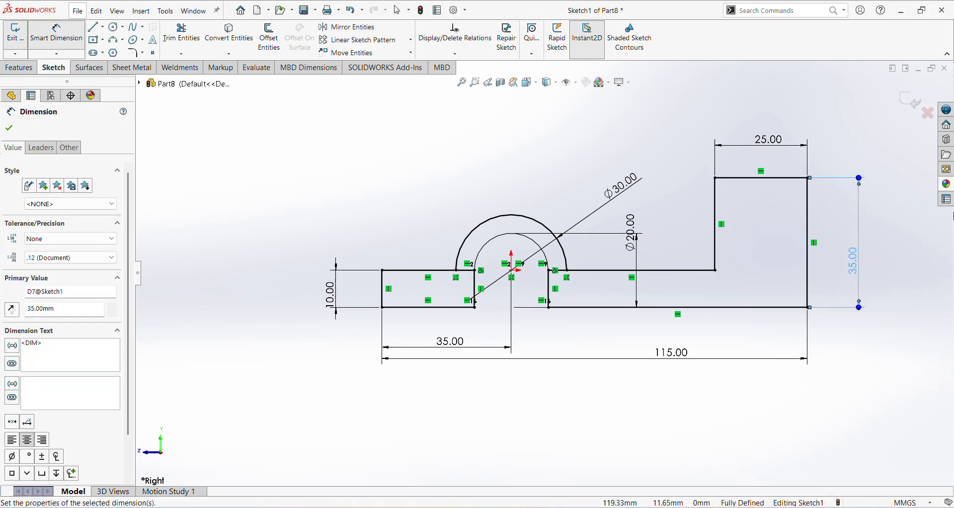
Step: Trim away the two short horizontal segments between the inner and outer arcs on both sides of the arch
scroll(423, 281, "down", 2)
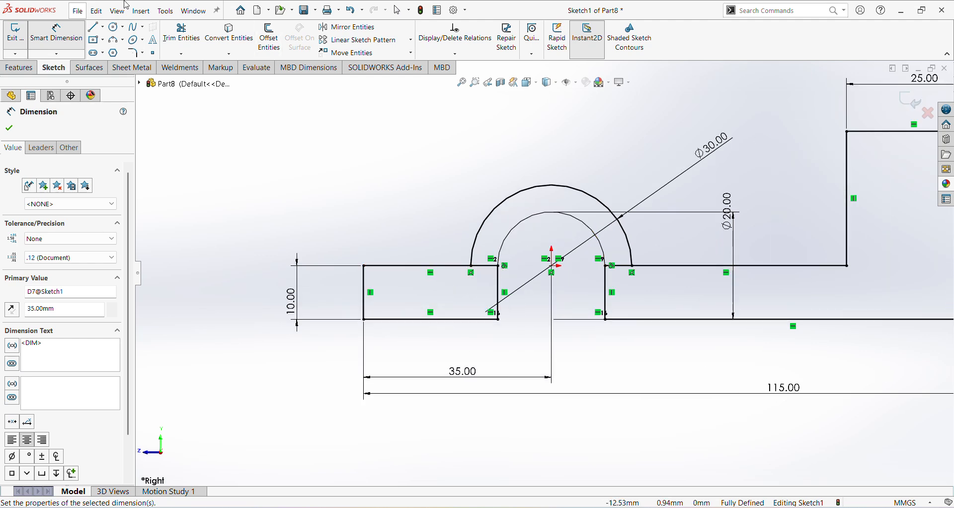
left_click(188, 31)
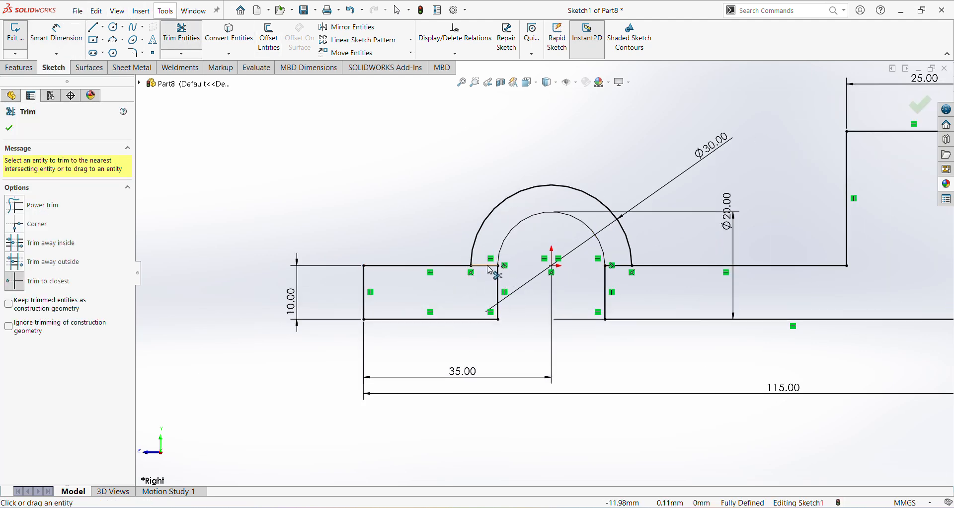
left_click(489, 267)
left_click(621, 272)
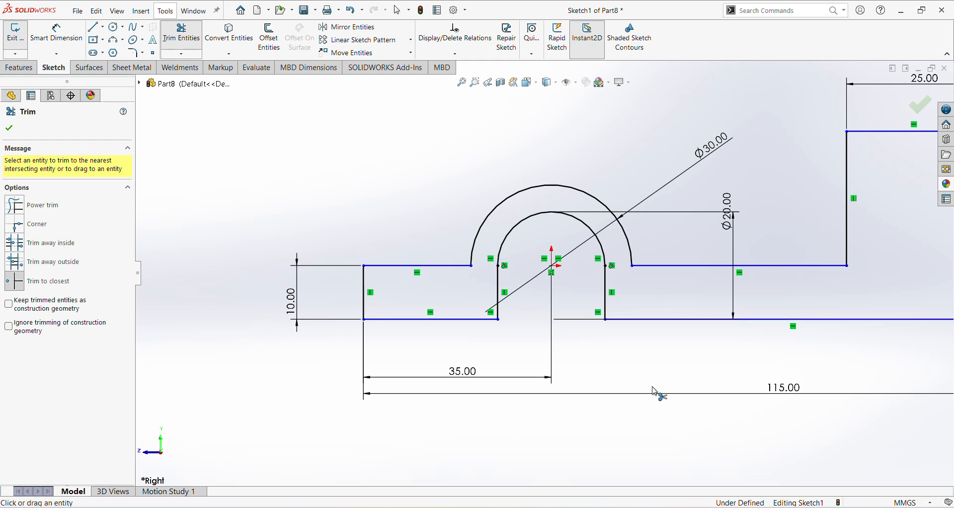
right_click(585, 370)
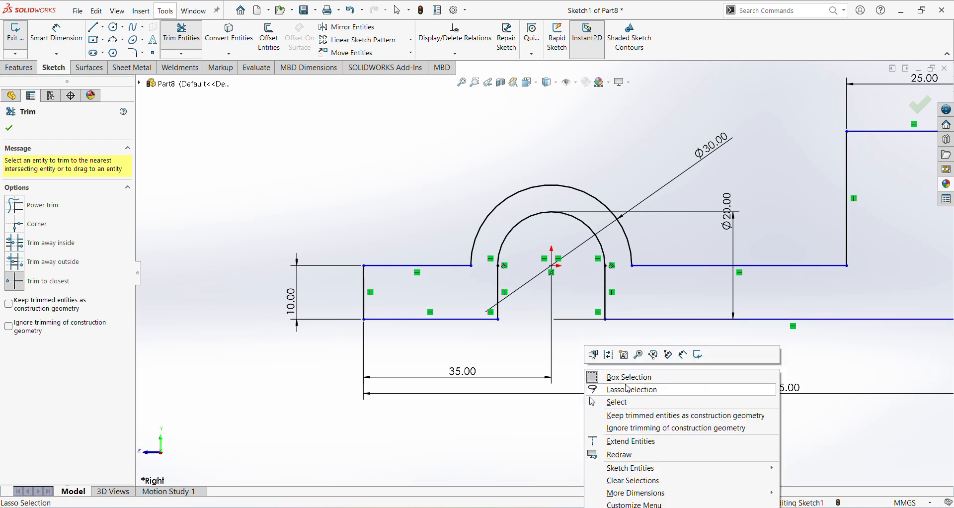
left_click(618, 402)
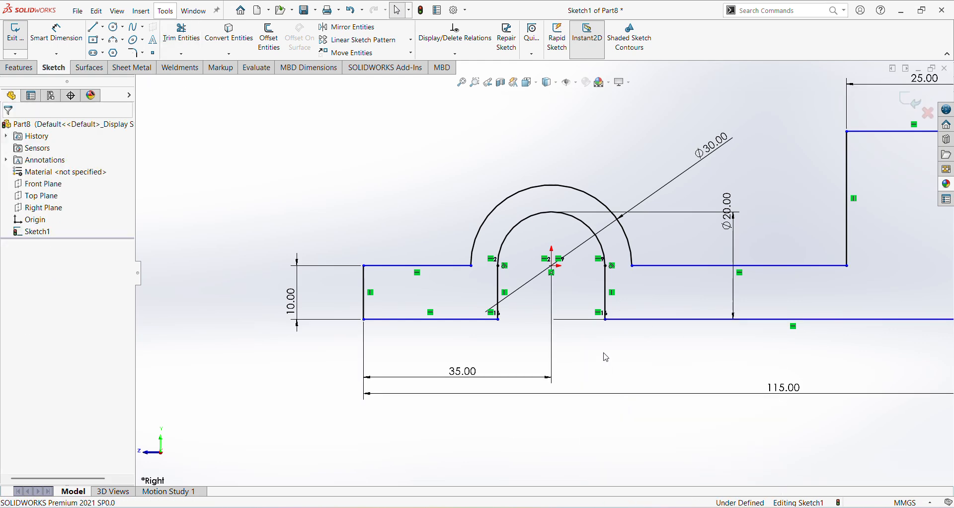
Step: Add a Horizontal relation between the two lower endpoints of the outer arc
left_click(471, 266)
left_click(632, 266, "ctrl")
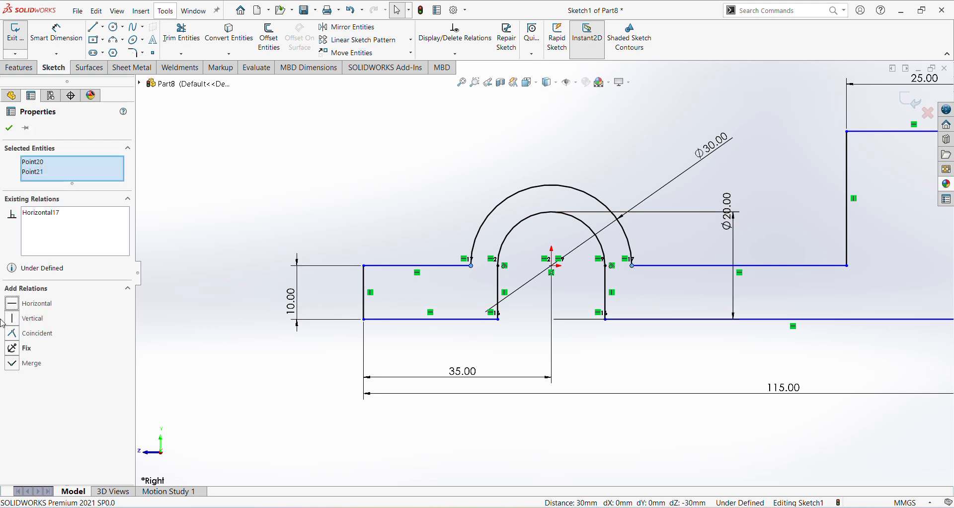
left_click(645, 340)
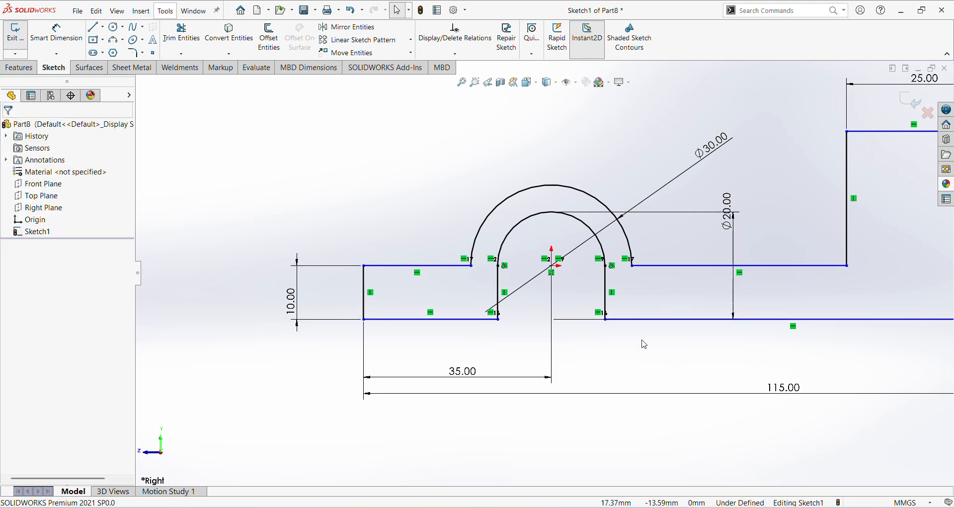
Step: Test the sketch's freedom by moving the left base section's top edge upward, and undo the move
key("z")
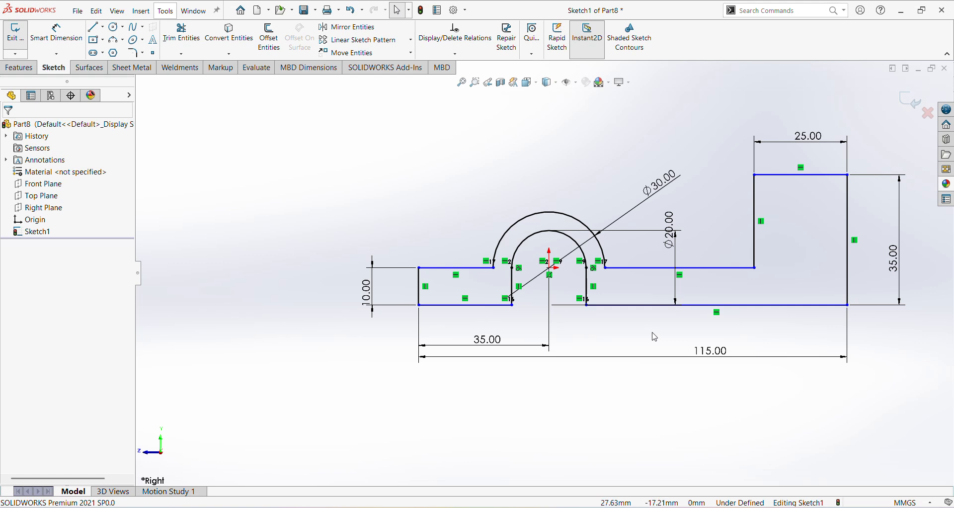
scroll(655, 337, "down", 2)
left_click_drag(427, 253, 428, 208)
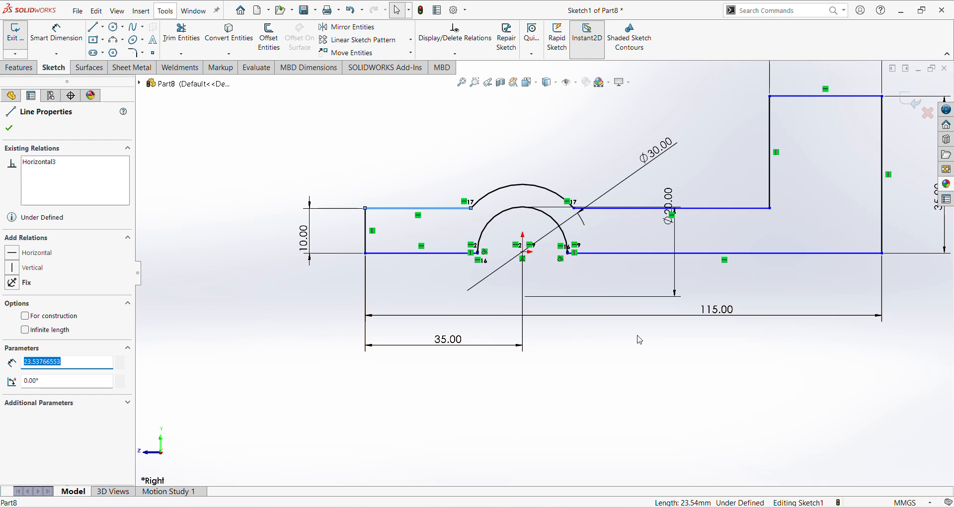
key("ctrl+z")
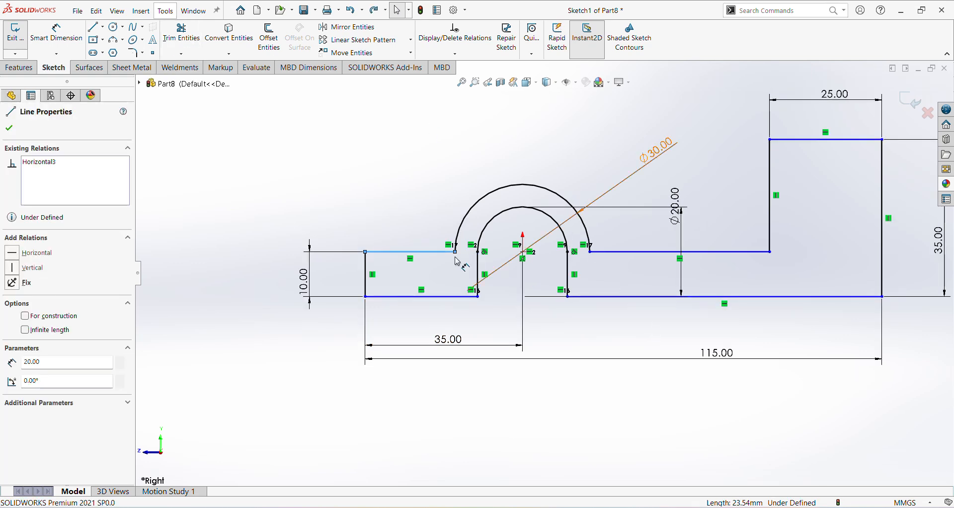
left_click(472, 208)
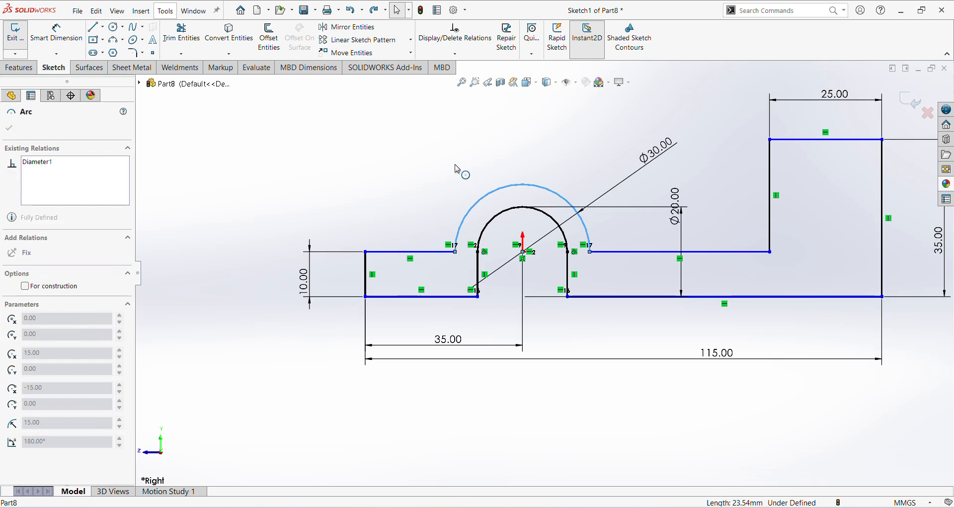
left_click(586, 372)
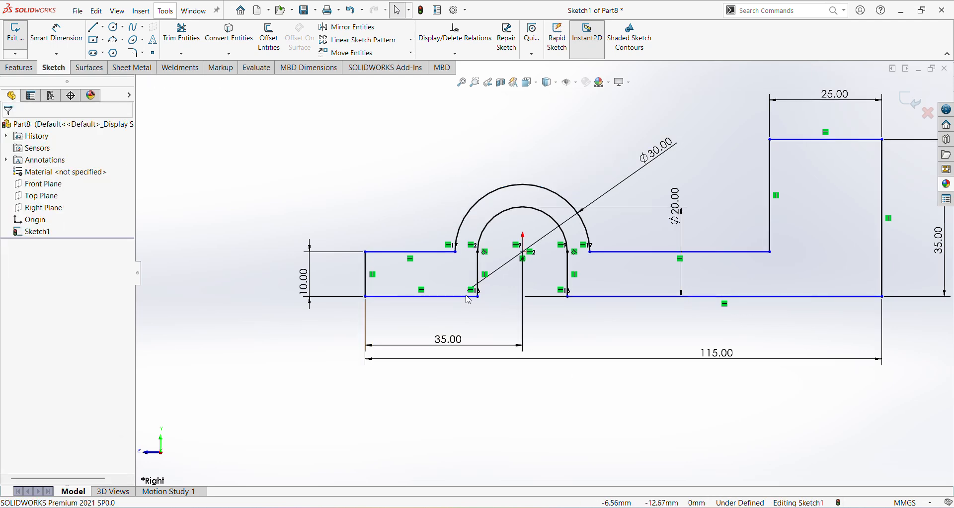
Step: Add a Horizontal relation between the left base section's upper outer corner and the inner corner at the raised block's foot
left_click(368, 256)
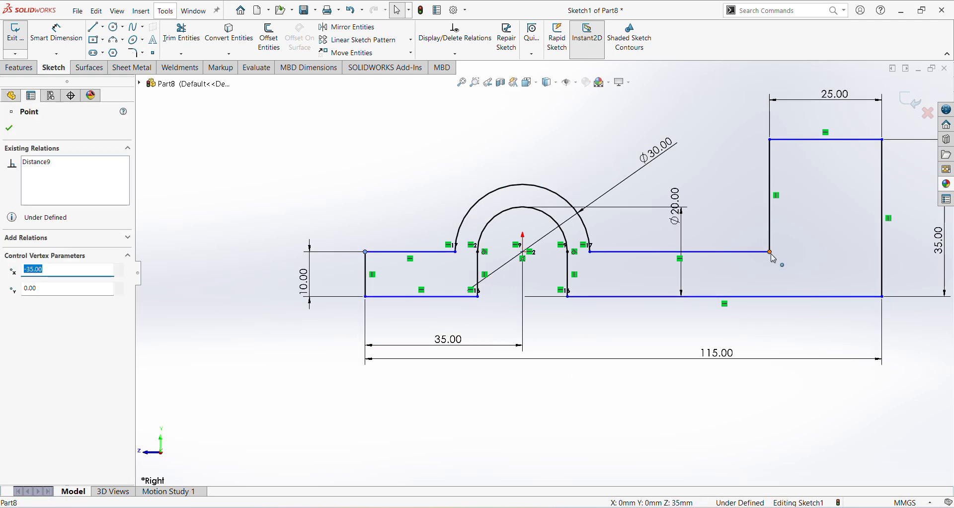
left_click(771, 253, "ctrl")
left_click(14, 304)
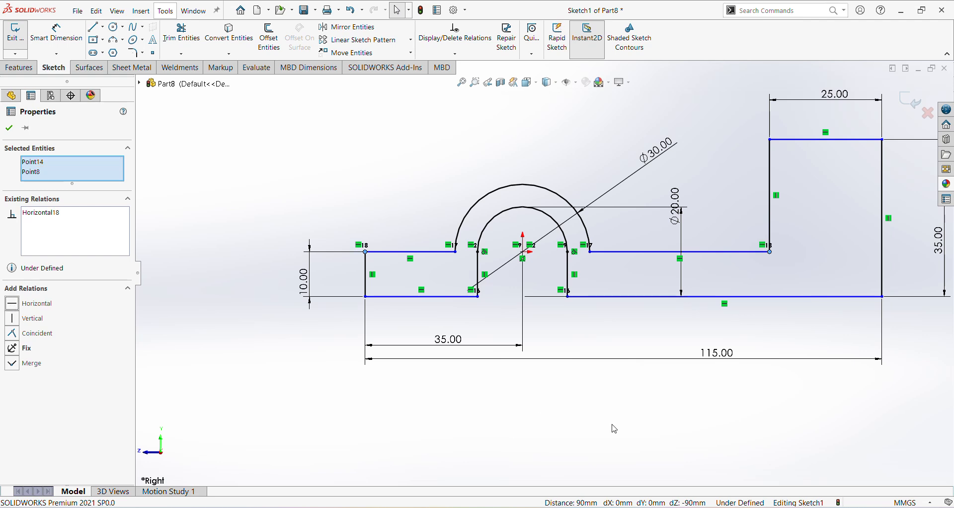
left_click(558, 440)
Step: Test the top edge's vertical freedom and dimension the vertical distance from the arc centre to the left base's bottom edge as 10 mm
left_click_drag(444, 255, 412, 225)
left_click(413, 327)
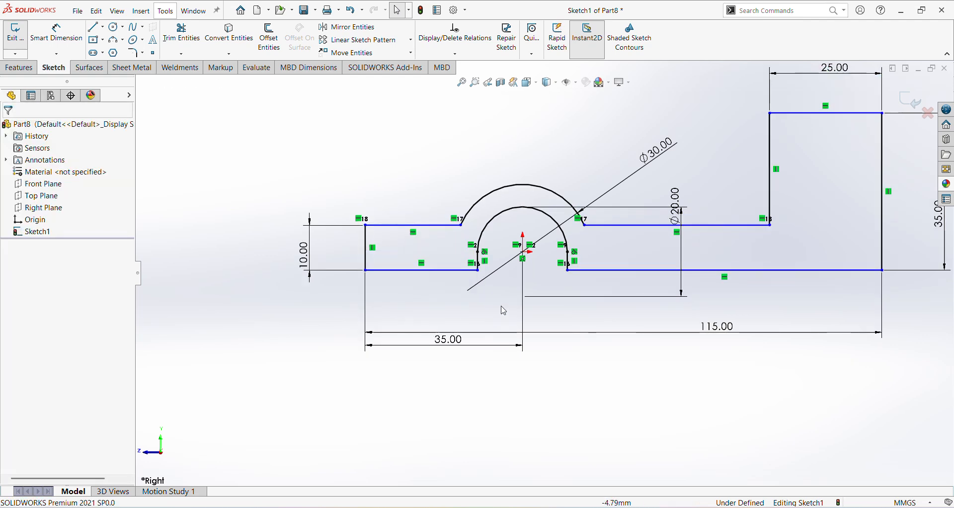
left_click(70, 34)
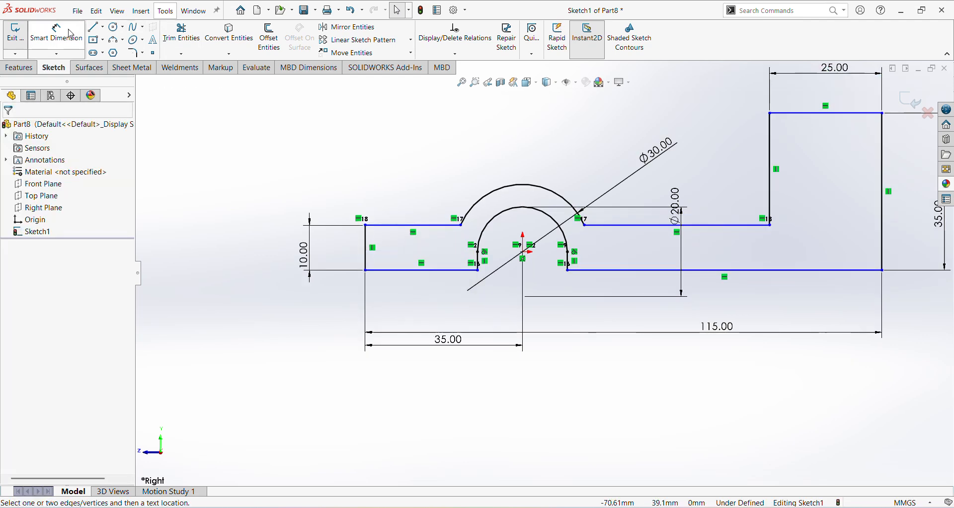
left_click(523, 252)
left_click(457, 271)
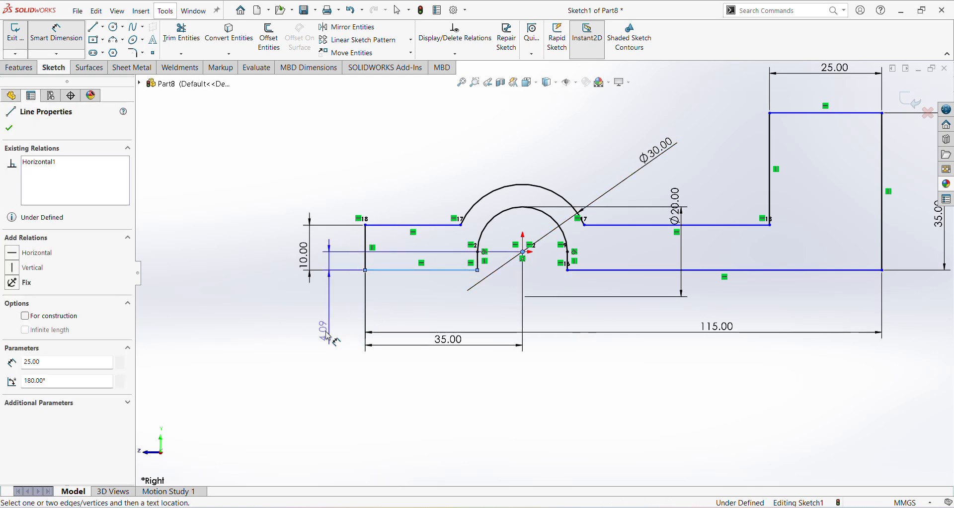
left_click(338, 356)
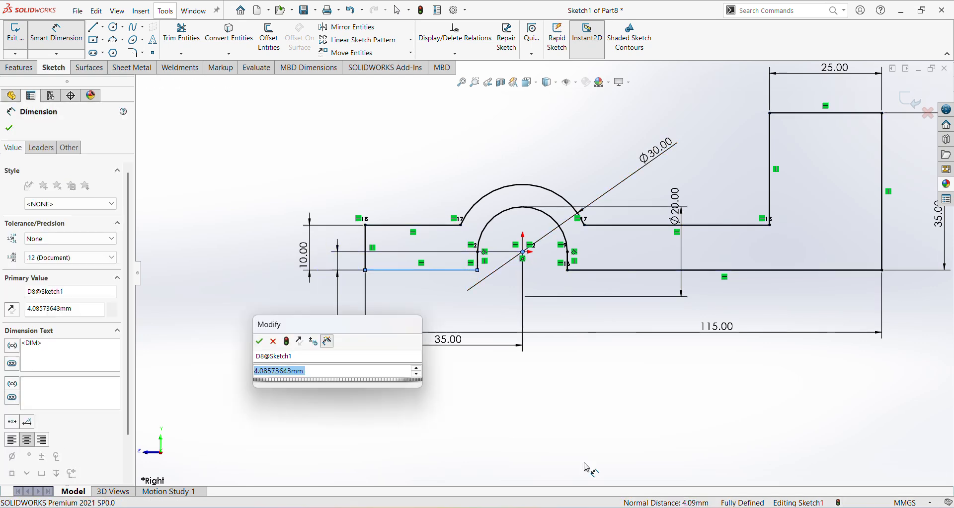
type("10")
key("Return")
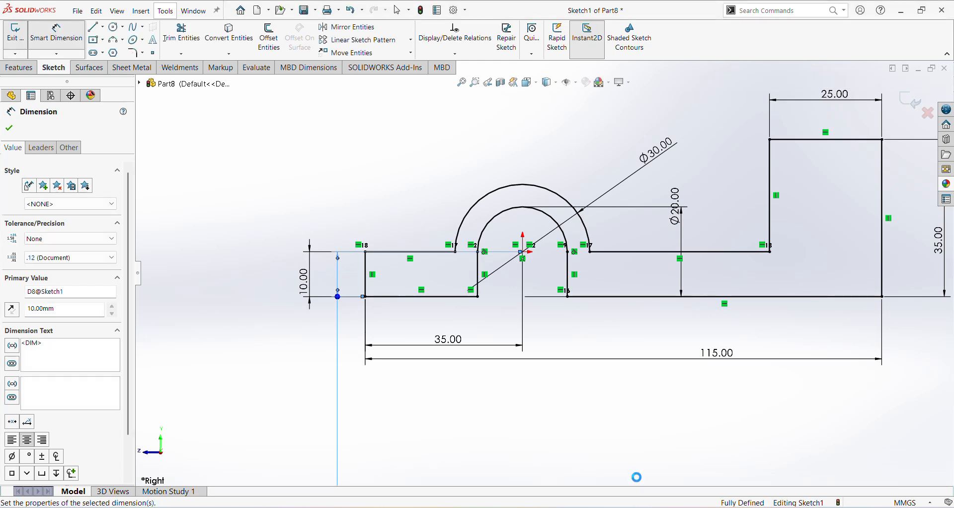
Step: Finish the sketch and extrude the profile with the Mid Plane end condition to the 55 mm width given in the drawing
left_click(904, 102)
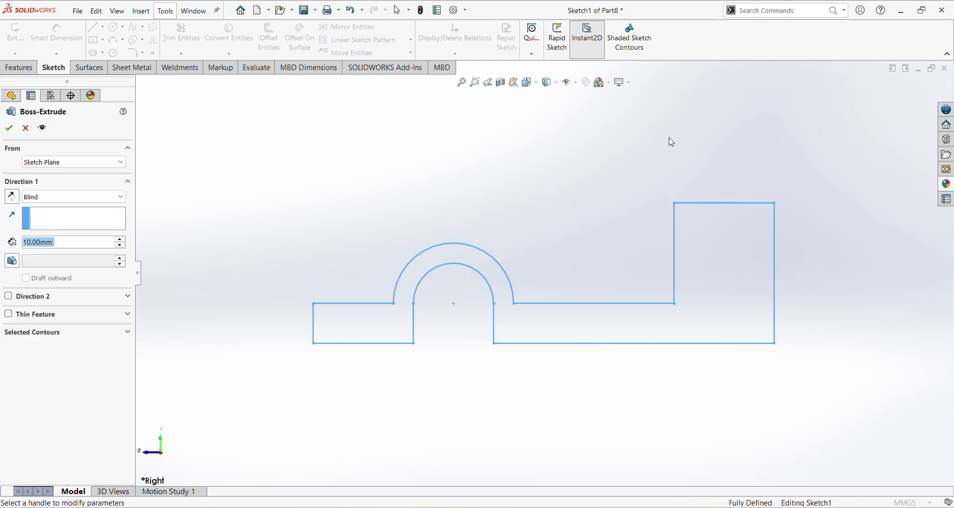
left_click(99, 197)
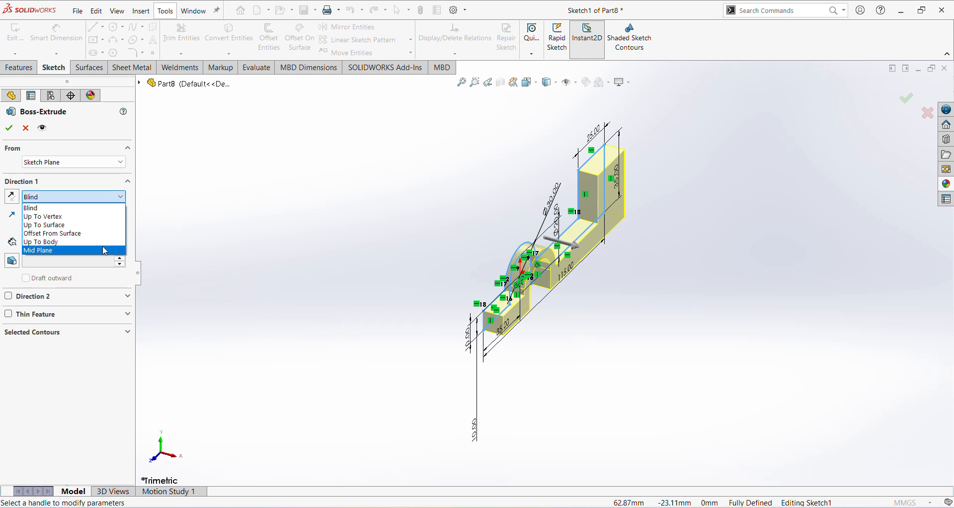
left_click(100, 250)
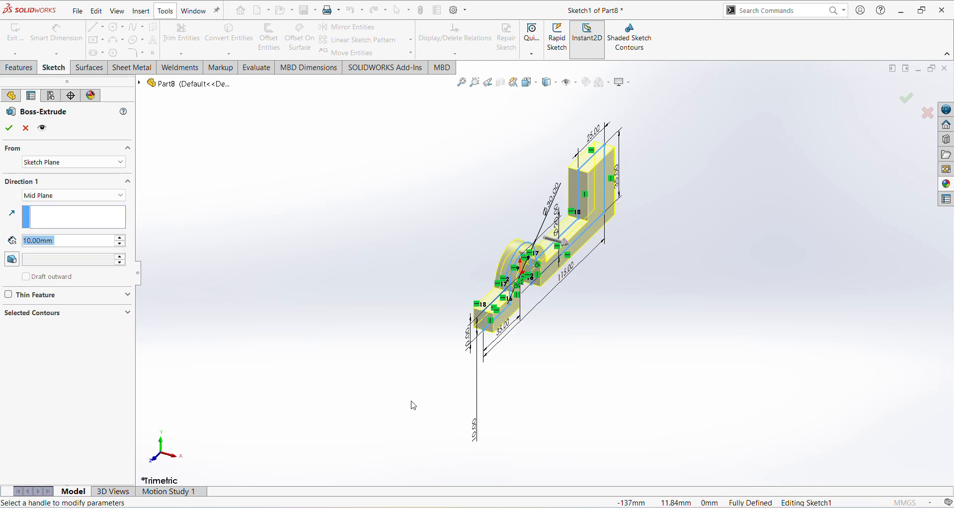
key("alt+Tab")
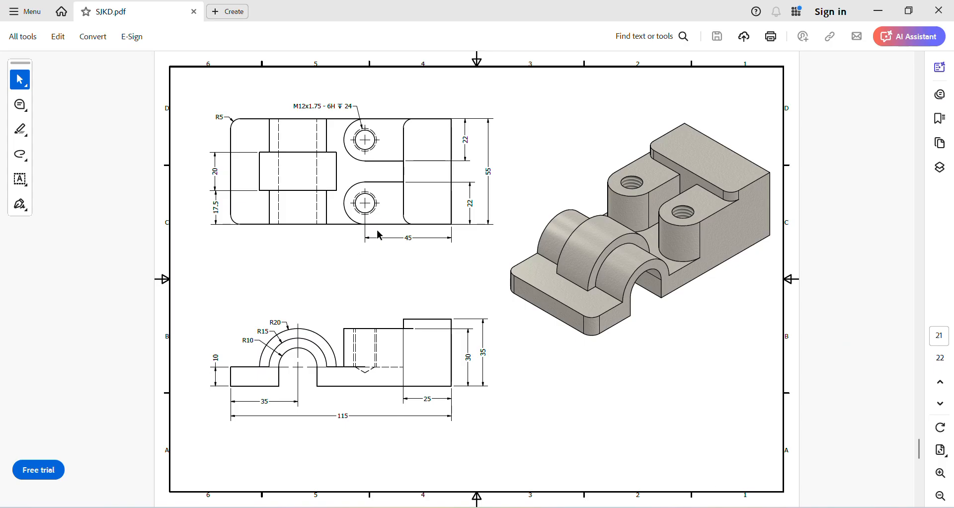
key("alt+Tab")
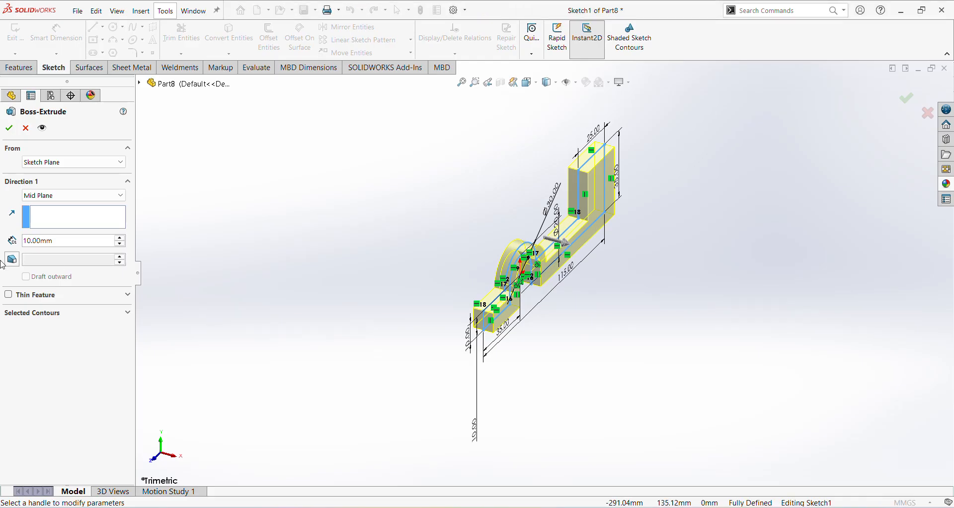
left_click(74, 242)
type("55")
key("Return")
key("Return")
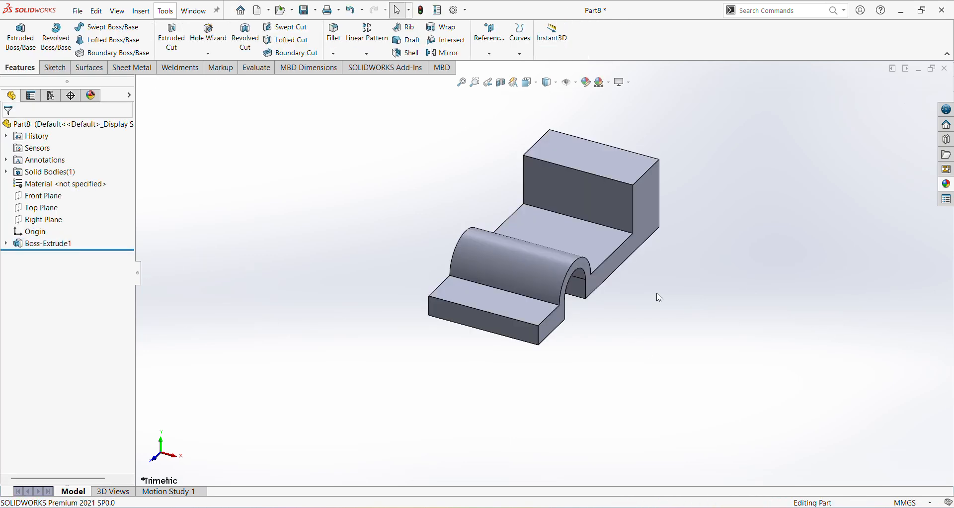
Step: Start a sketch on the flat face between the arch and raised block, and draw a circle of about 7.7 mm radius near its left edge
left_click(541, 219)
left_click(585, 176)
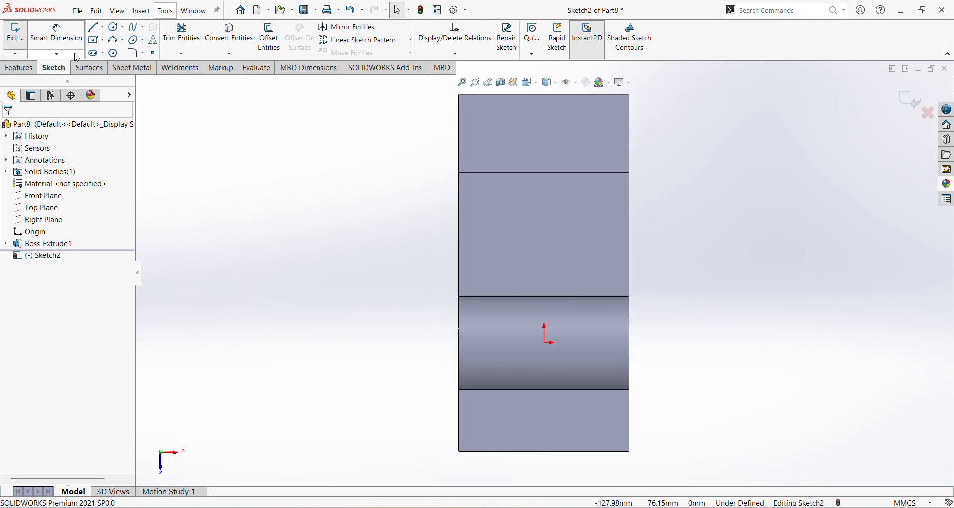
left_click(114, 26)
left_click(487, 237)
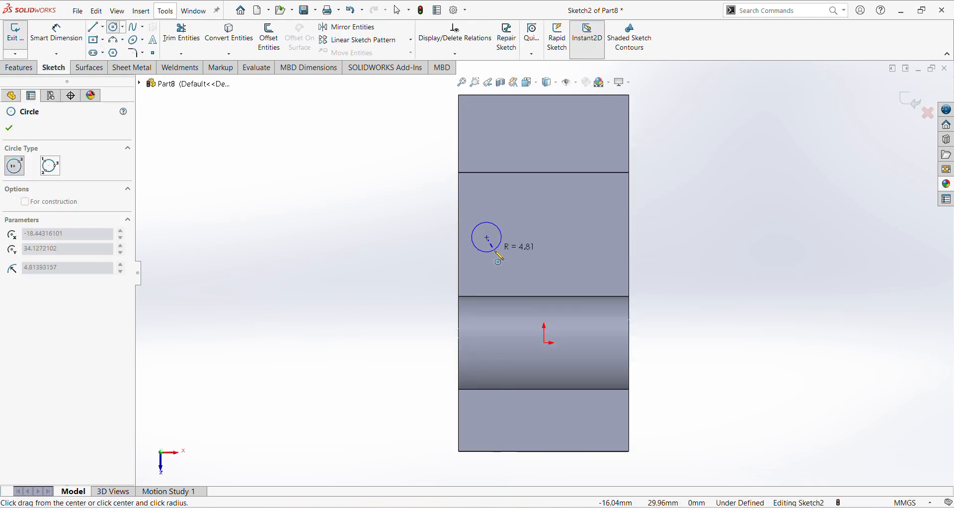
left_click(504, 254)
Step: Consult the SJKD.pdf drawing and dimension the circle's diameter as 24 mm
right_click(813, 245)
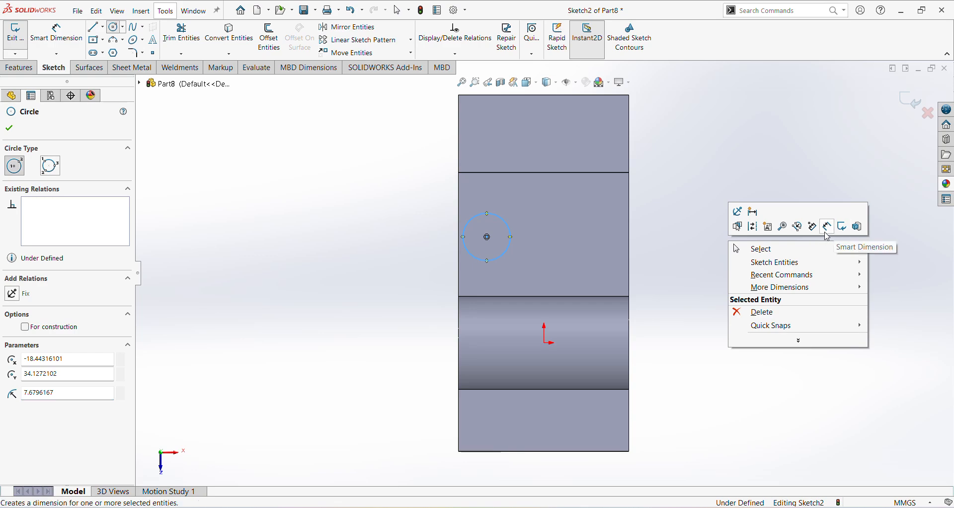
left_click(827, 227)
key("alt+Tab")
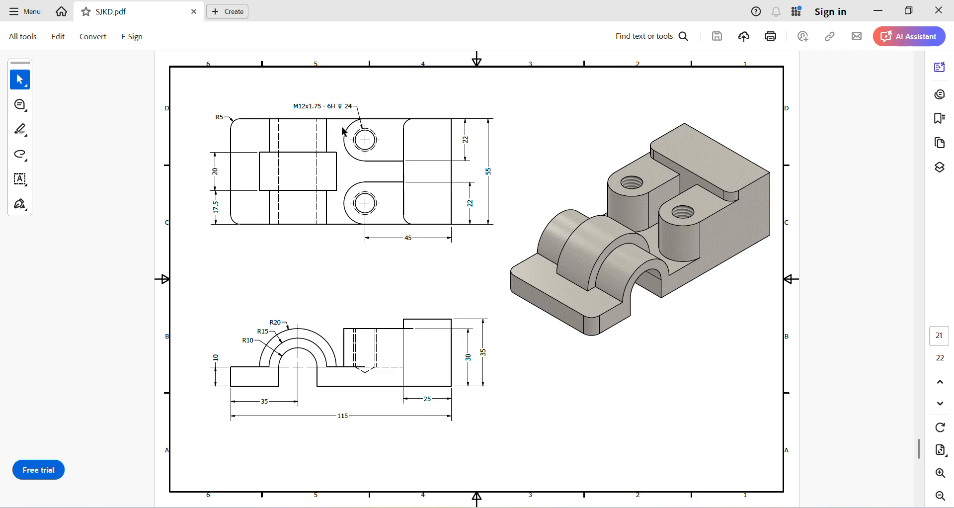
key("alt+Tab")
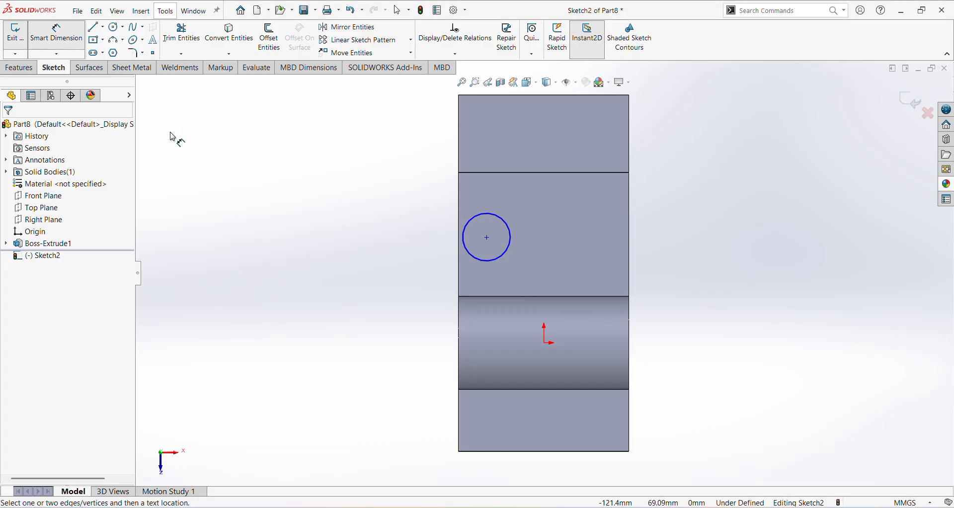
left_click(514, 246)
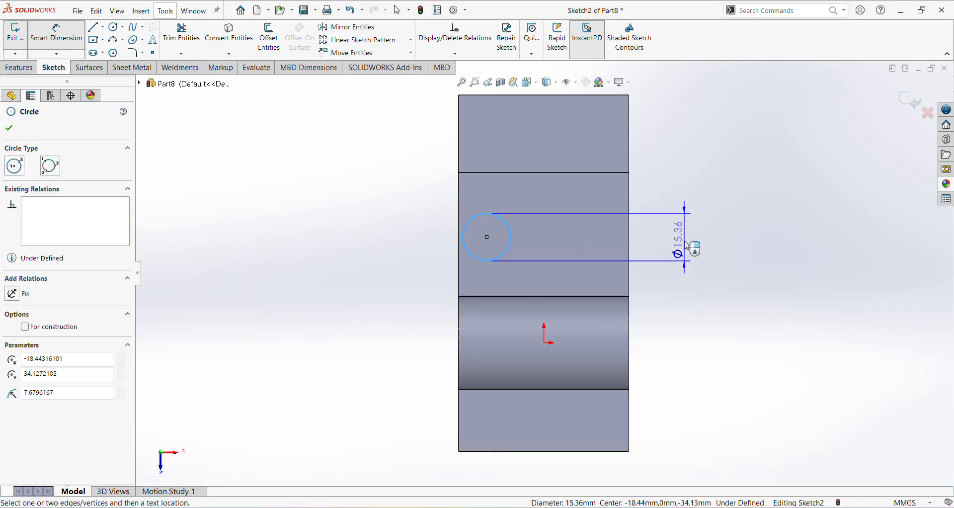
left_click(686, 242)
type("24")
key("Return")
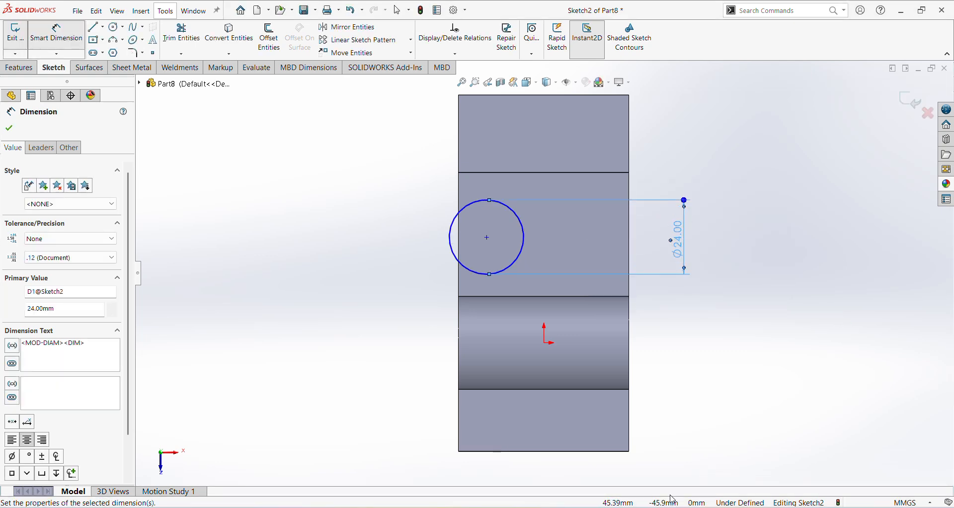
Step: Check the drawing and dimension the distance from the raised block's outer end edge to the circle's centre as 45 mm
key("alt+Tab")
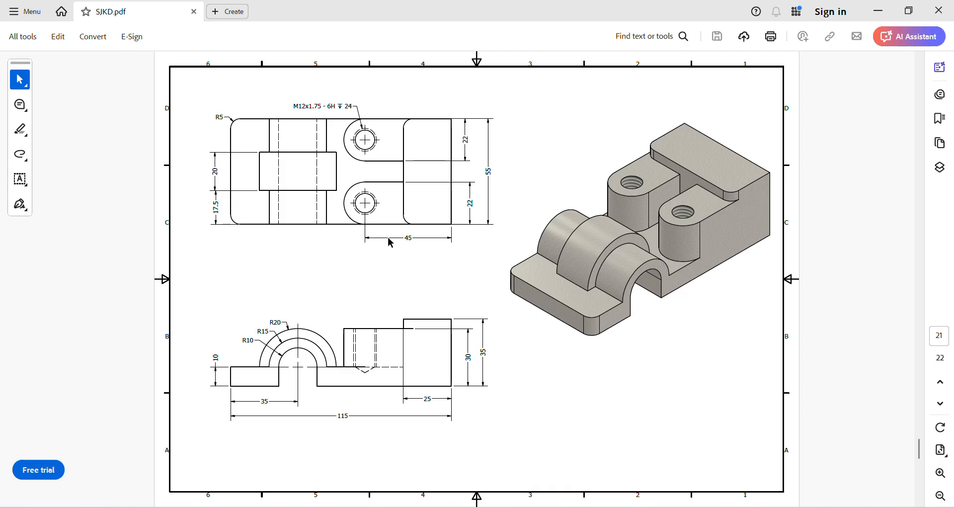
key("alt+Tab")
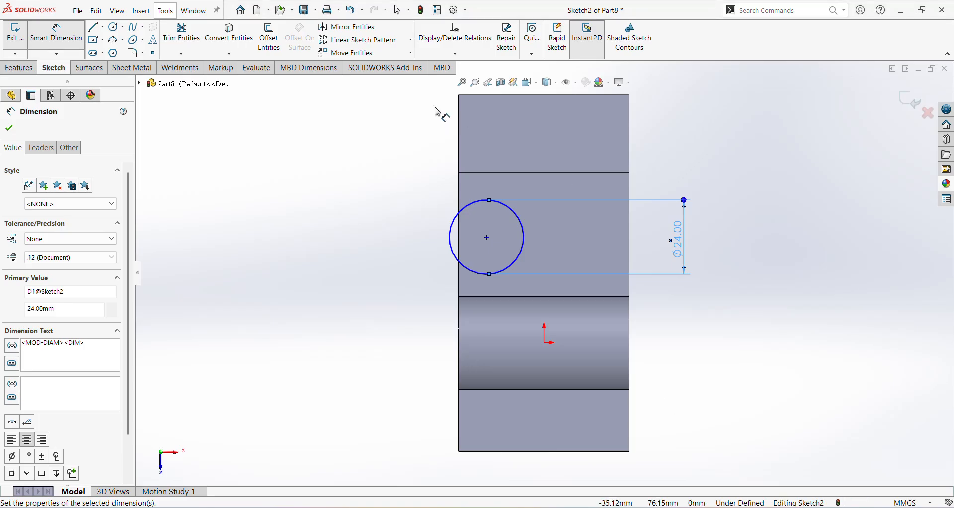
left_click(496, 96)
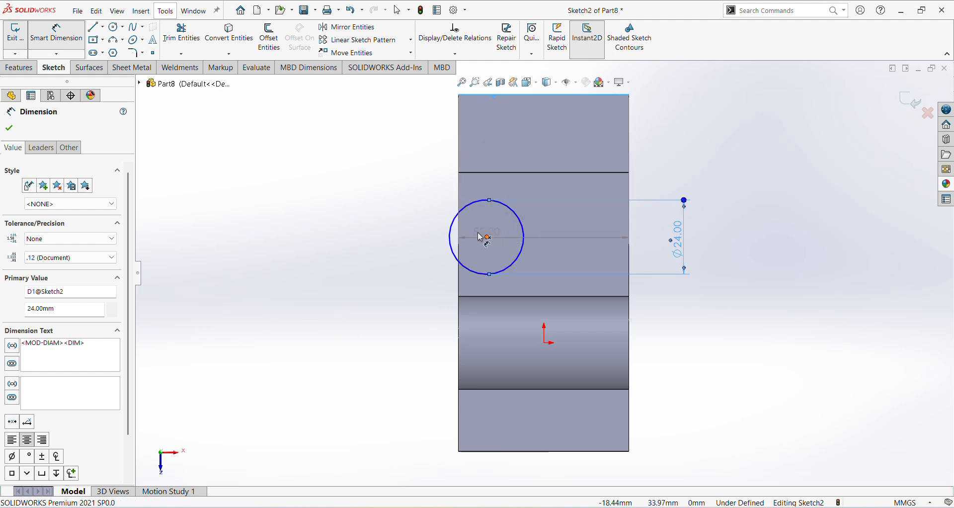
left_click(487, 237)
left_click(385, 194)
type("45")
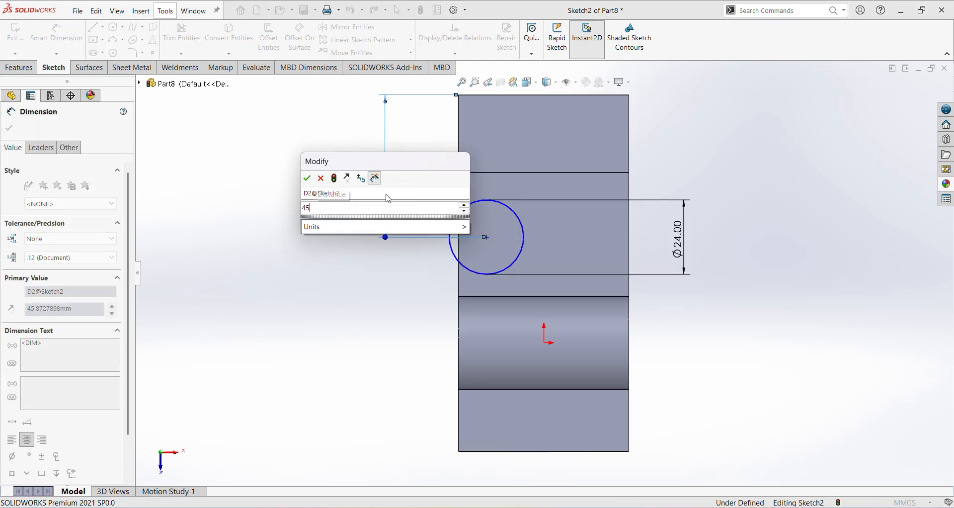
key("Return")
right_click(746, 333)
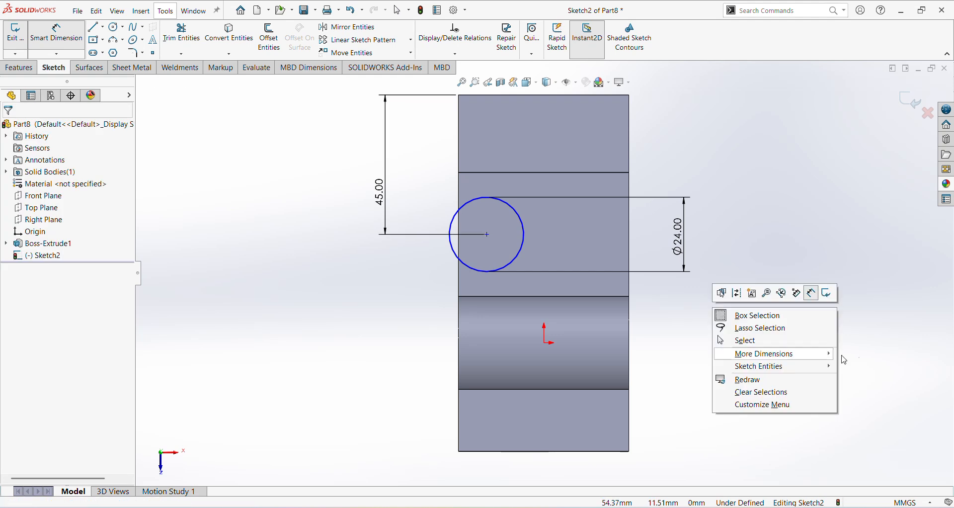
right_click(774, 204)
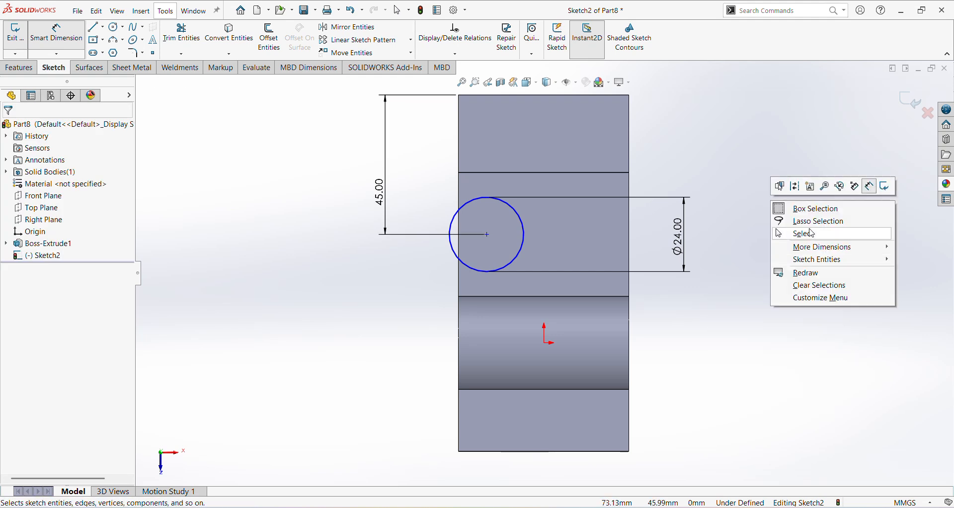
left_click(813, 240)
Step: Add a Tangent relation between the circle and the adjacent long side edge of the base face
left_click(458, 221)
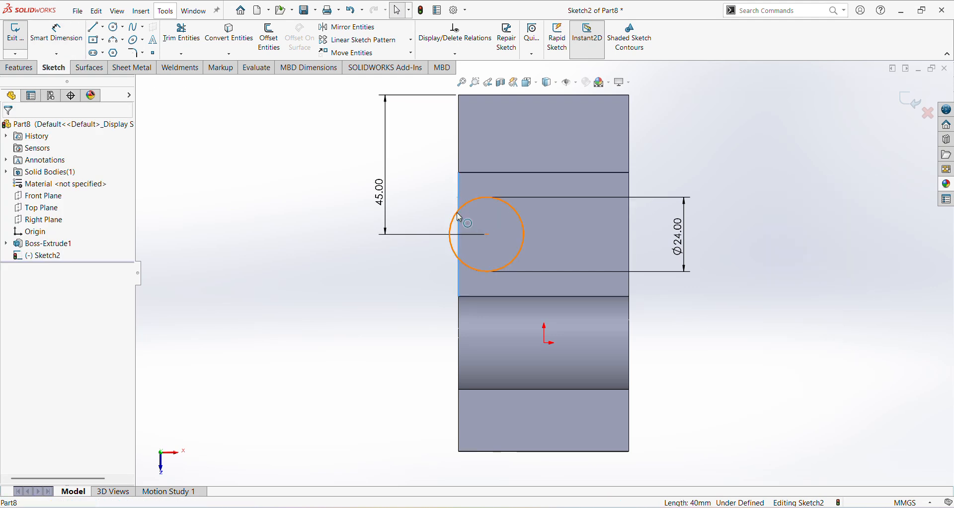
left_click(456, 224, "ctrl")
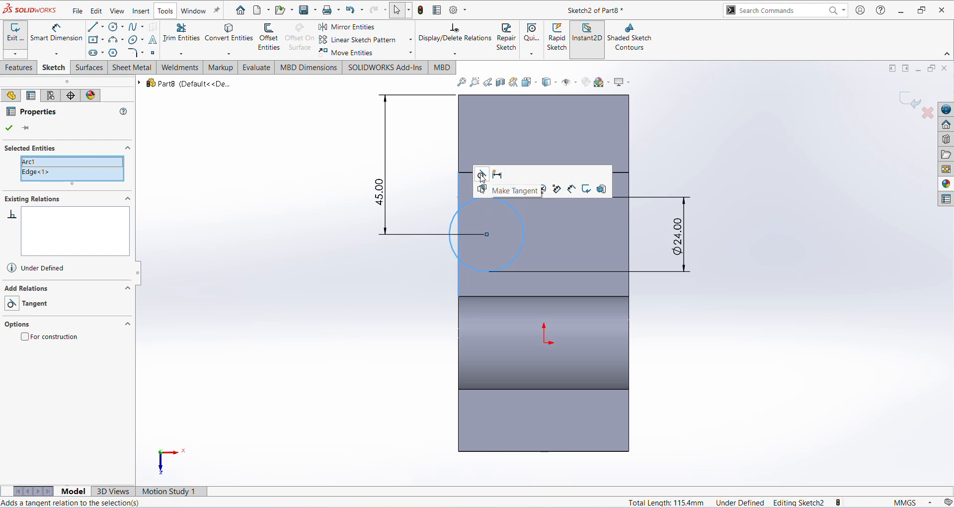
left_click(489, 189)
left_click(784, 319)
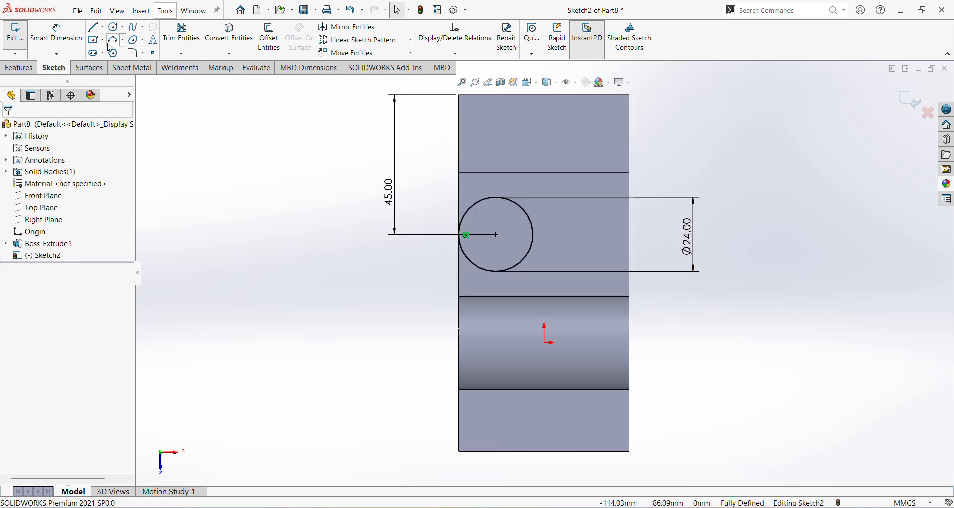
Step: Draw three lines connecting the circle's two side points to the raised block's foot edge, and trim the arc inside to leave a U-shaped profile
left_click(94, 28)
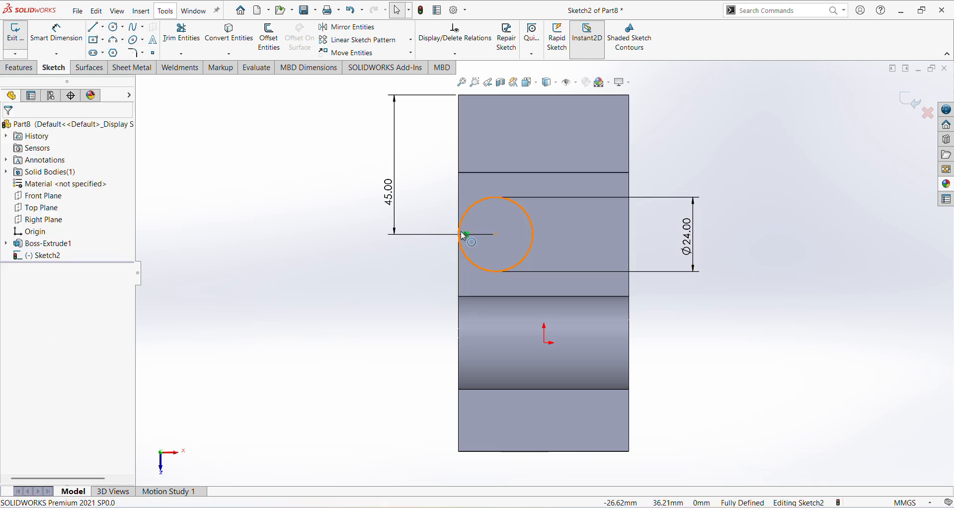
left_click(93, 28)
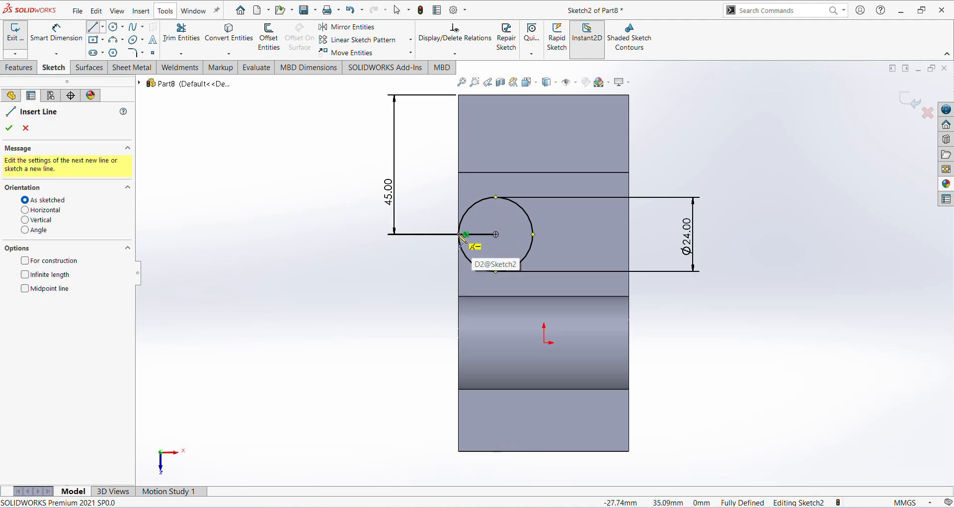
left_click(458, 235)
left_click(458, 172)
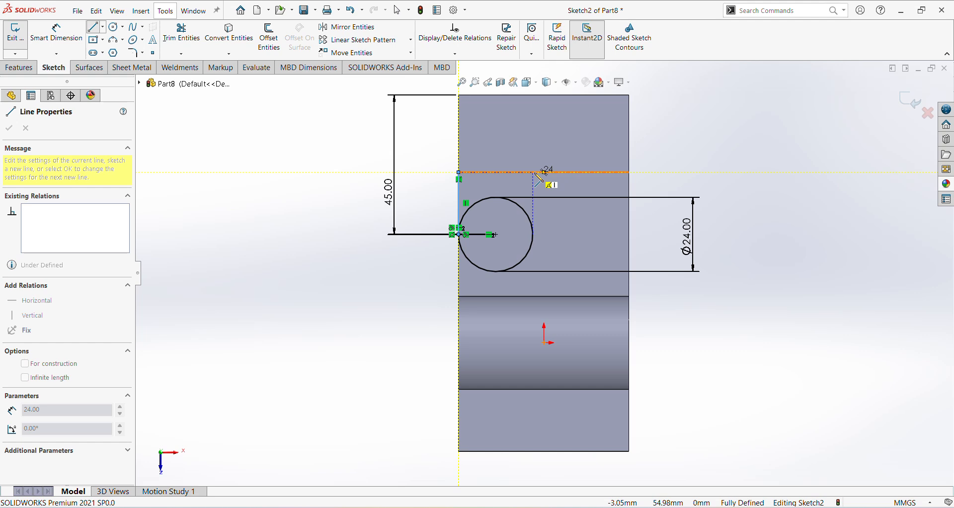
left_click(534, 173)
left_click(533, 235)
right_click(755, 239)
left_click(784, 247)
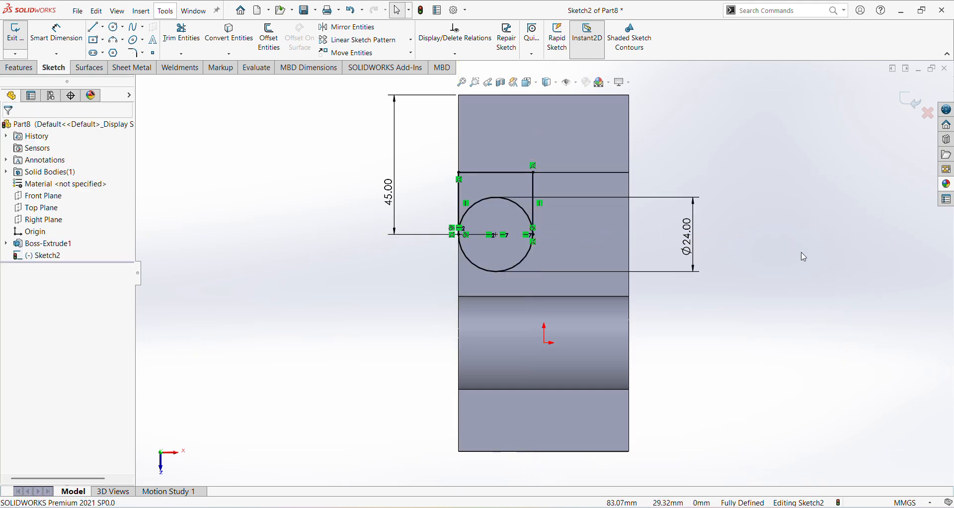
left_click(182, 35)
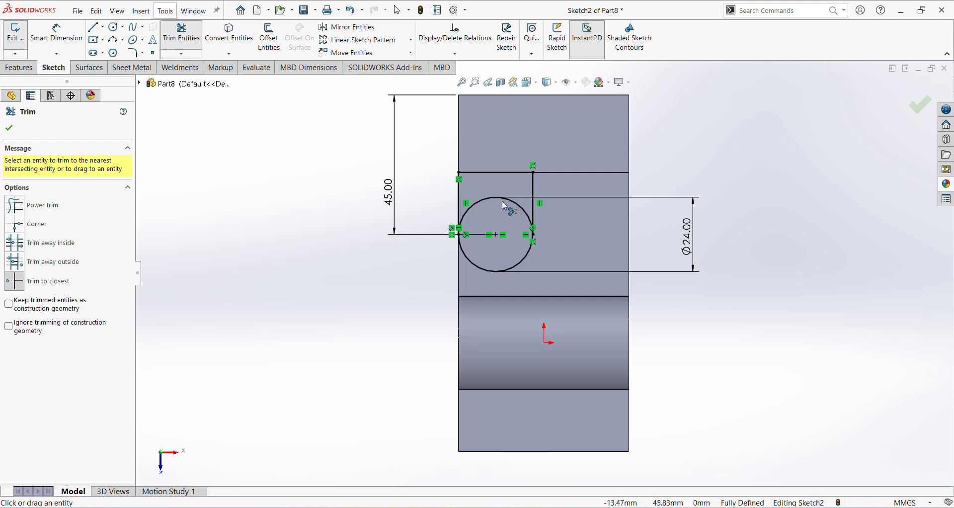
left_click(507, 203)
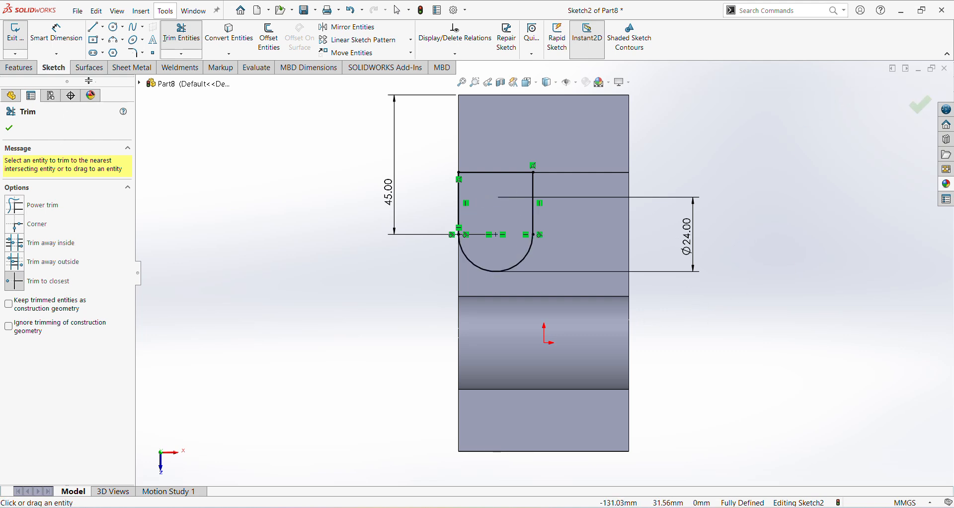
Step: Draw a vertical centerline from the origin to the raised block's foot edge
left_click(103, 26)
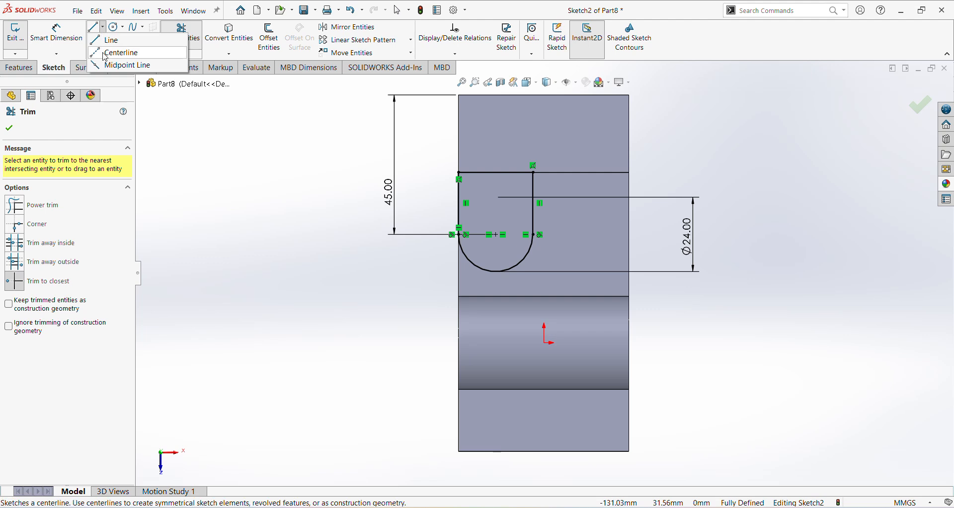
left_click(145, 40)
left_click(544, 342)
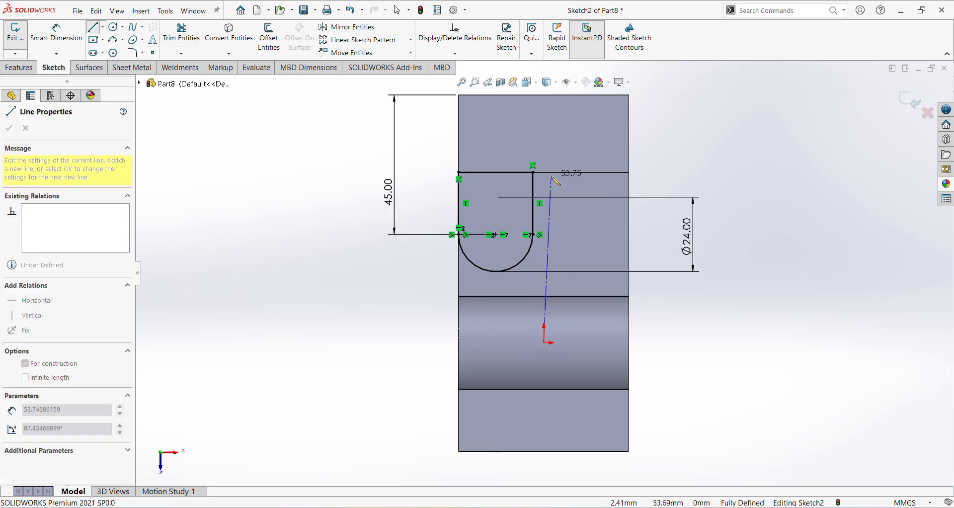
left_click(544, 172)
right_click(739, 157)
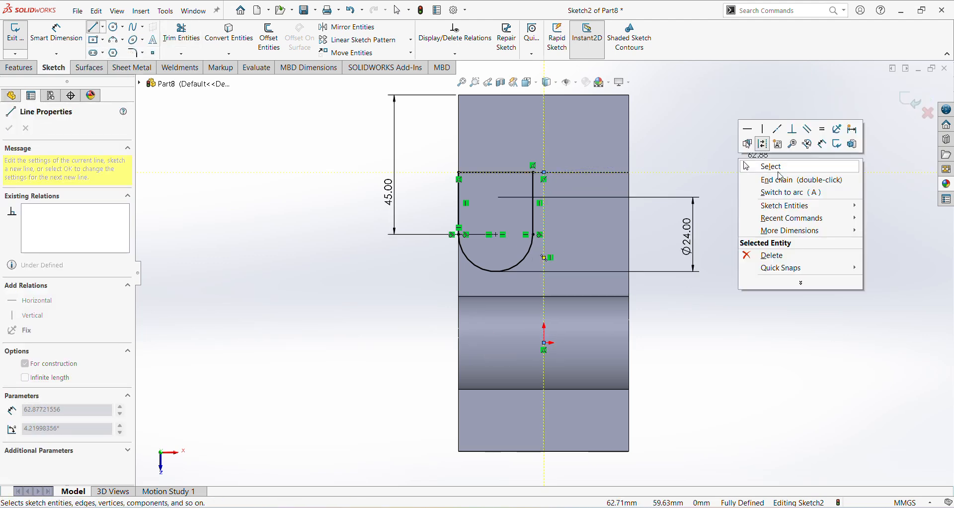
left_click(775, 177)
key("Escape")
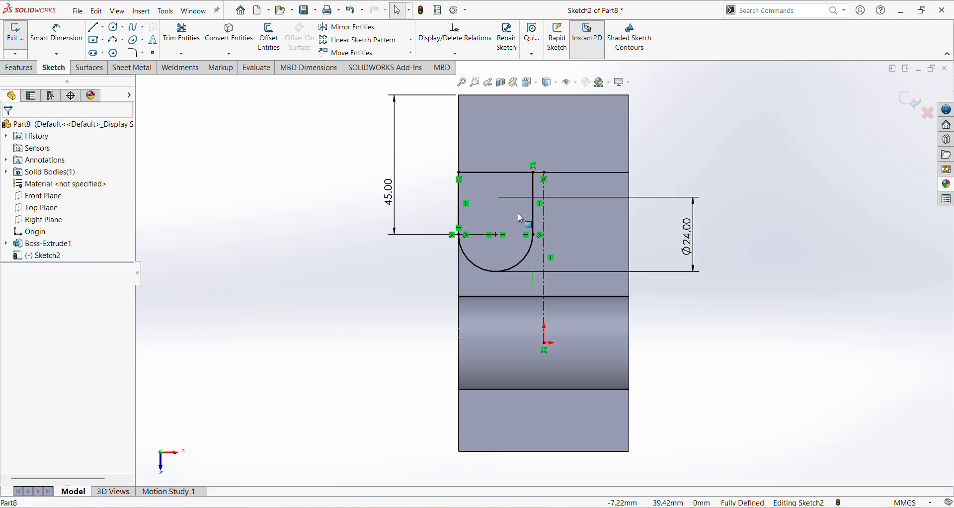
Step: Mirror the U-shaped profile's arc and three lines about the vertical centerline
left_click_drag(464, 188, 441, 163)
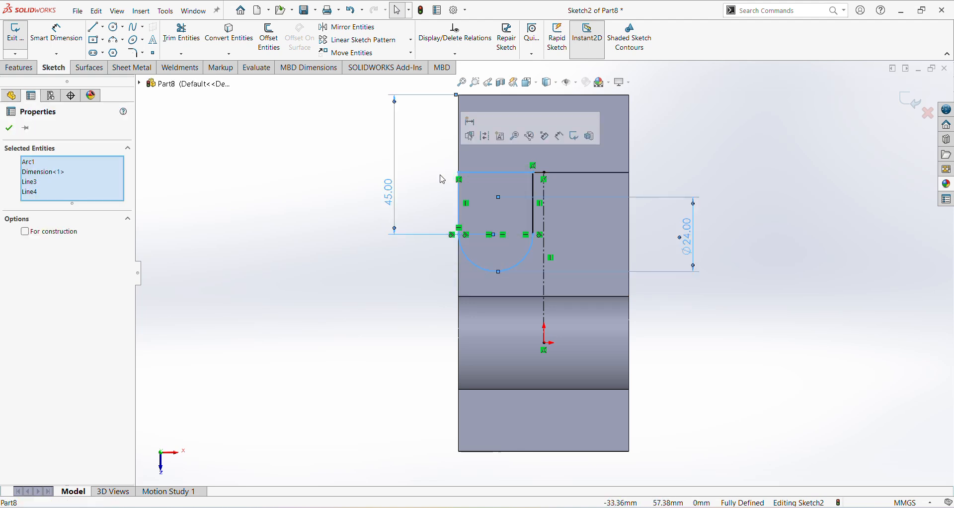
left_click(534, 226, "ctrl")
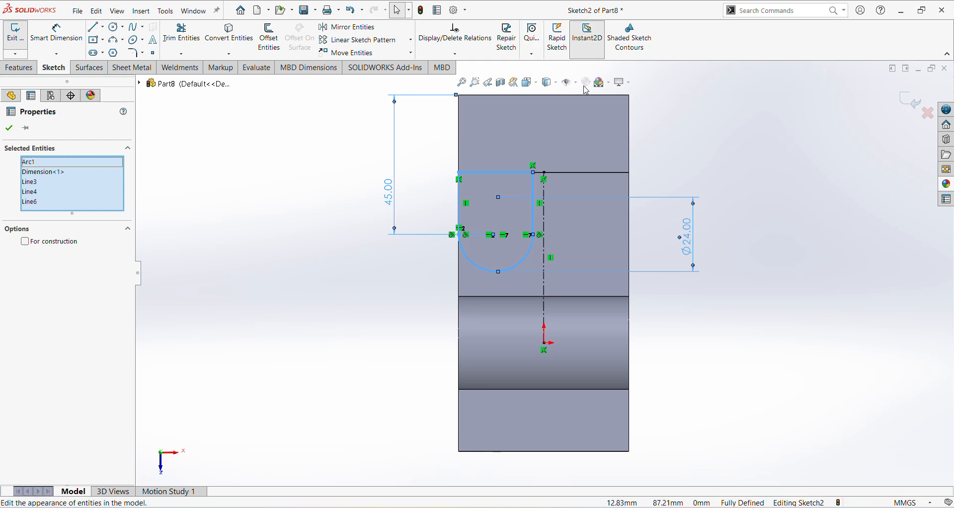
left_click(347, 27)
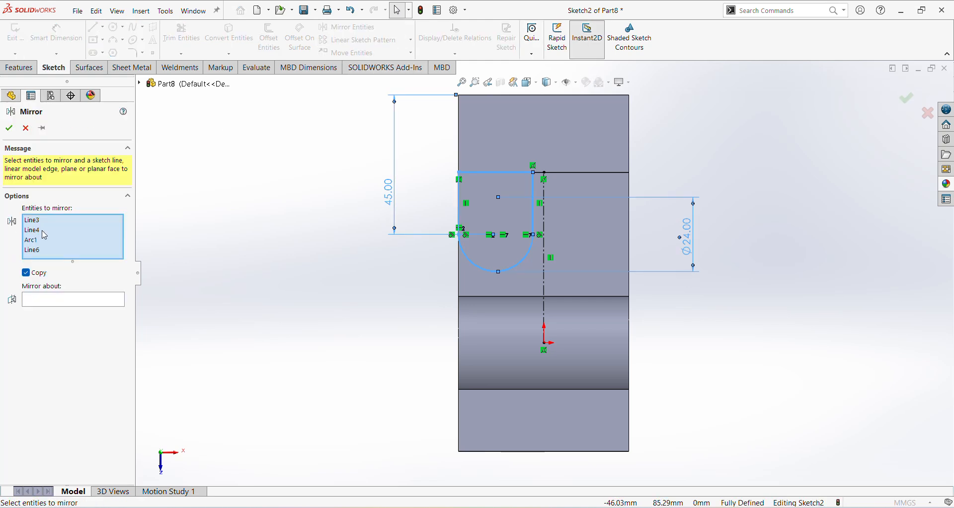
left_click(43, 302)
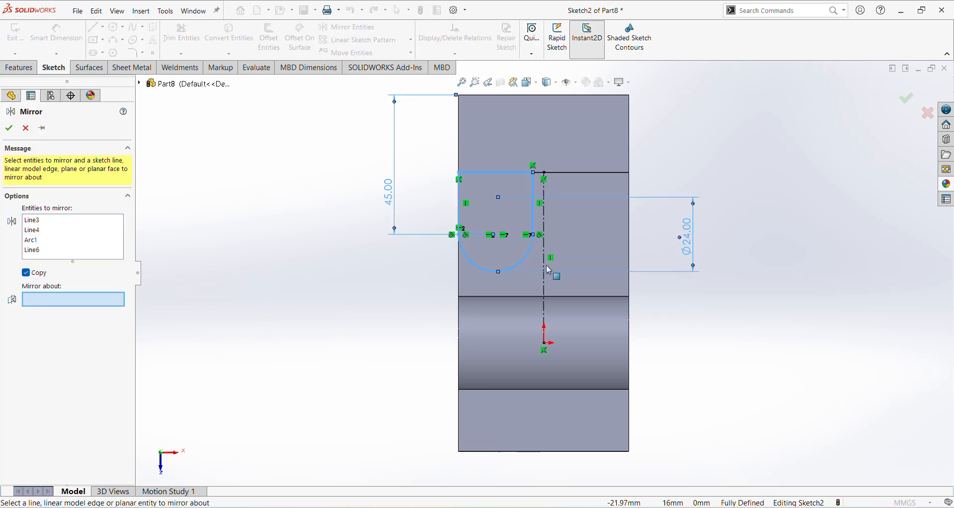
left_click(545, 228)
left_click(9, 128)
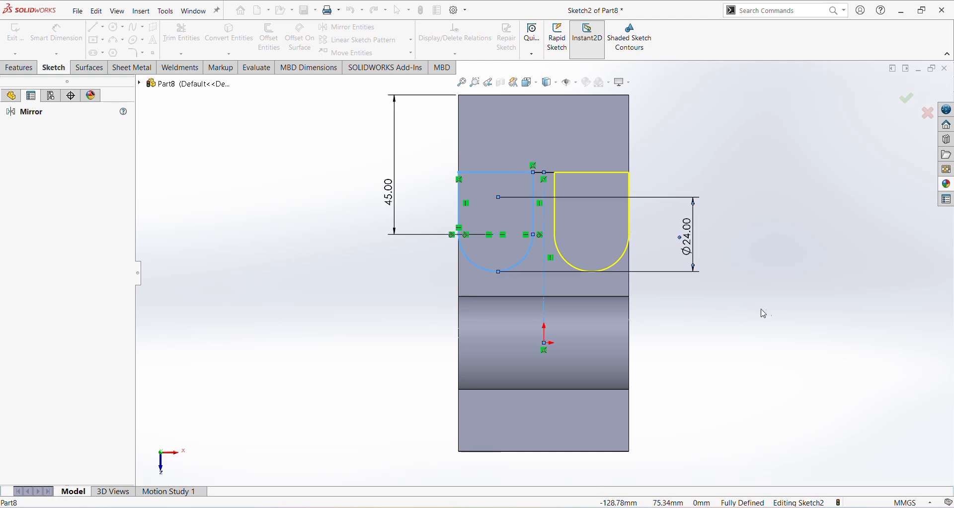
Step: Finish the sketch, extrude both U-shaped profiles 20 mm with the Blind end condition, and compare the isometric view with the SJKD.pdf drawing
left_click(914, 102)
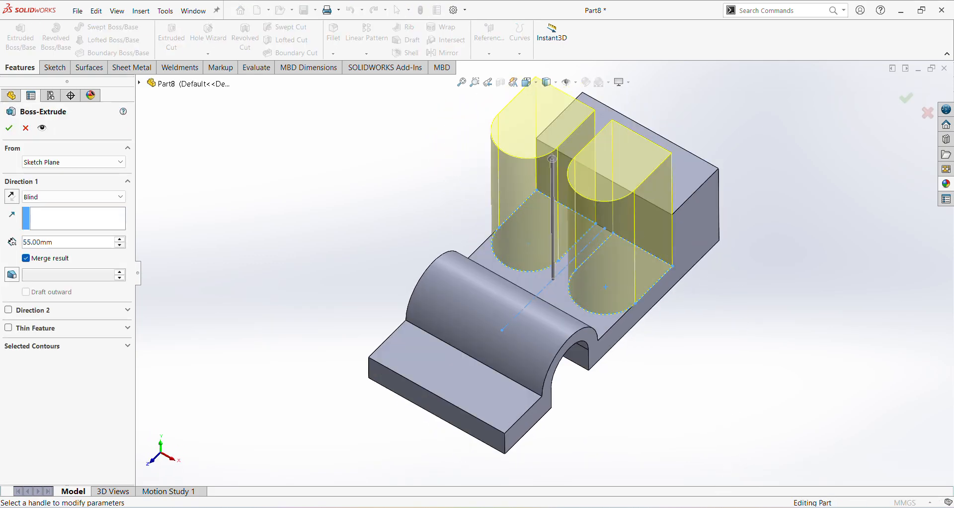
key("alt+Tab")
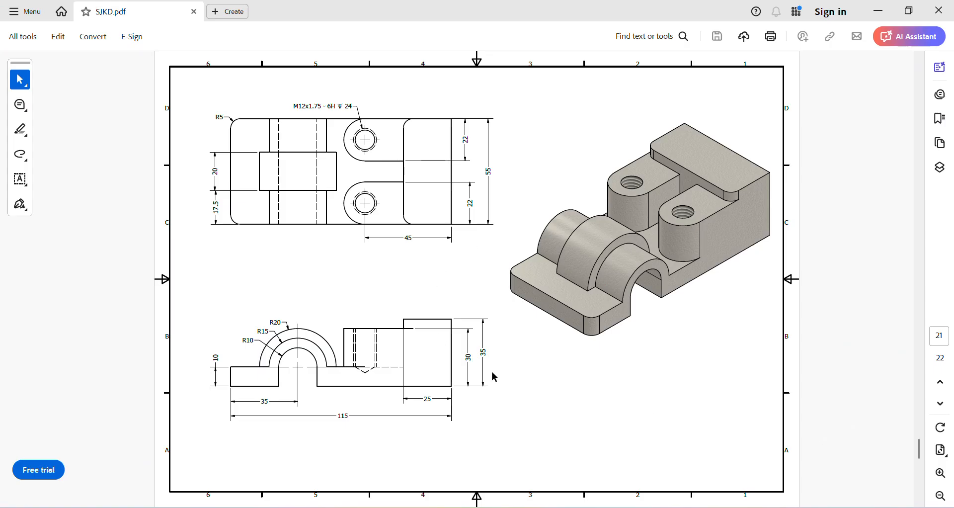
key("alt+Tab")
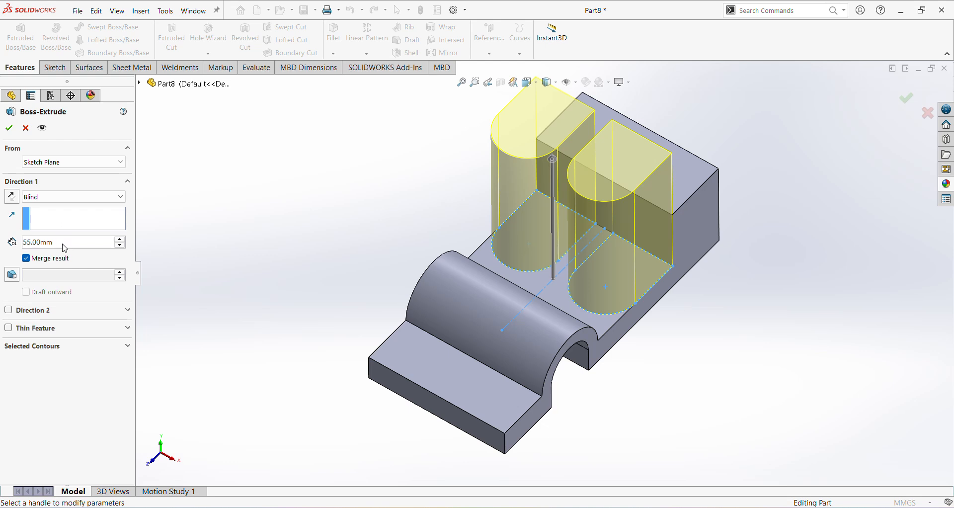
left_click_drag(63, 245, 20, 246)
type("20")
key("Return")
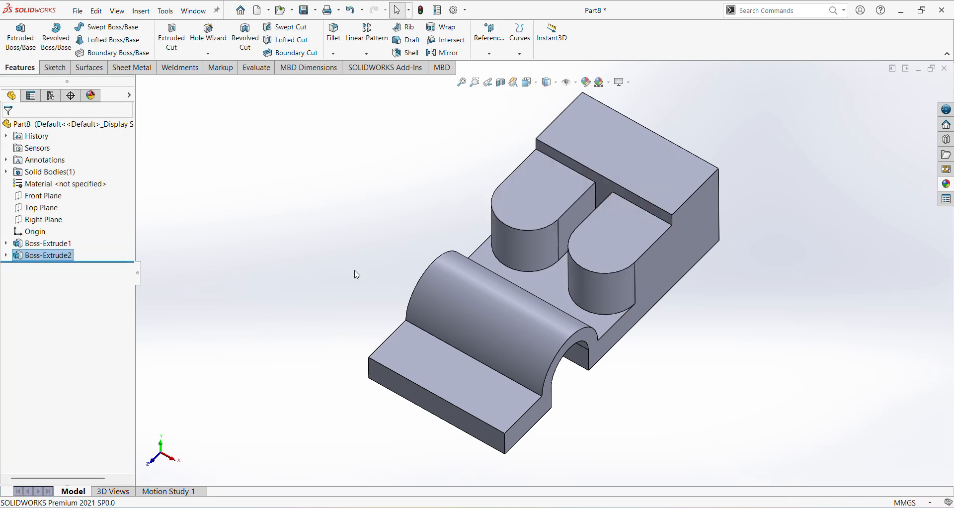
key("ctrl+7")
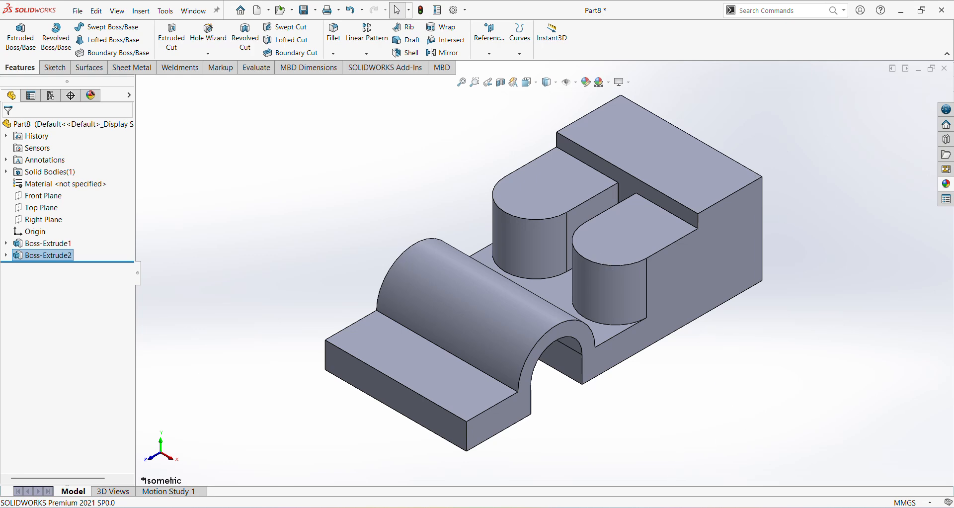
key("alt+Tab")
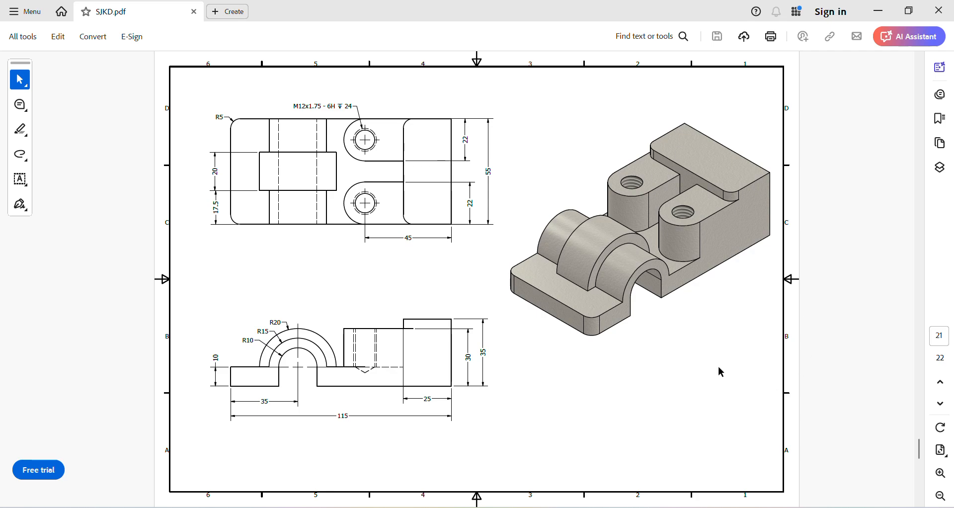
Step: Set the hole specification to an ISO straight tap, Bottoming Tapped Hole, size M12x1.5
key("alt+Tab")
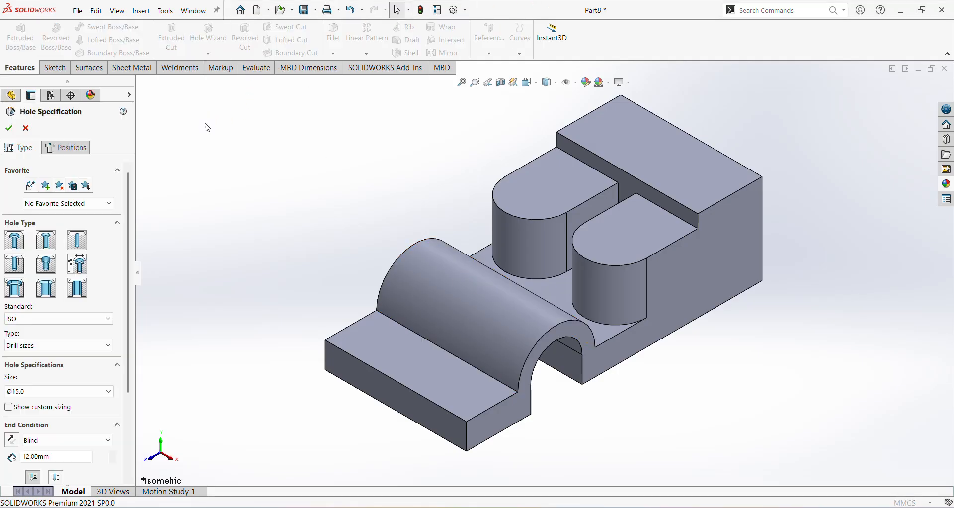
left_click(15, 266)
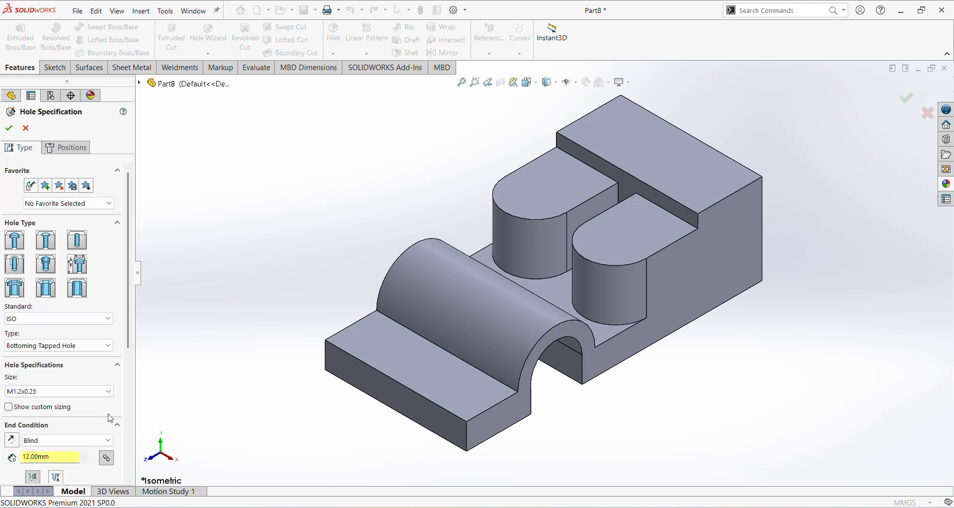
left_click(112, 348)
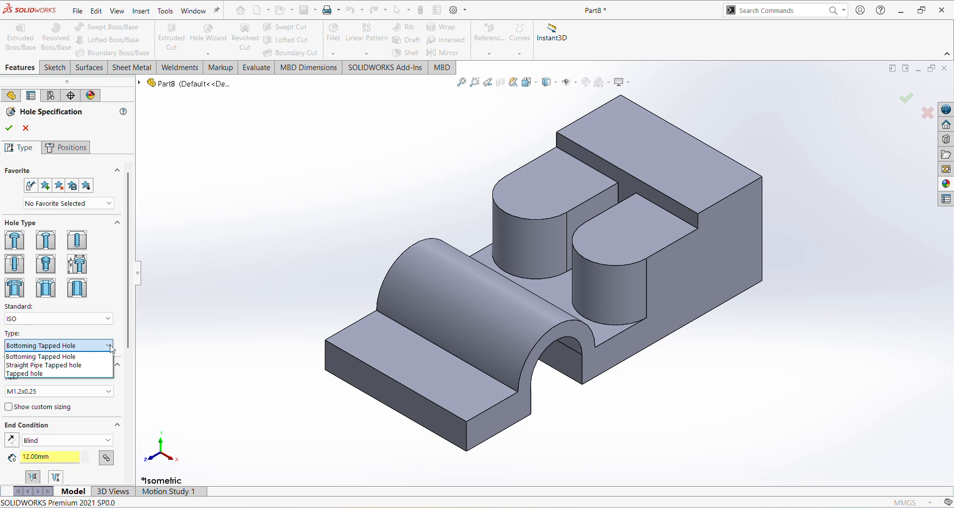
left_click(111, 348)
left_click(101, 389)
scroll(64, 447, "down", 10)
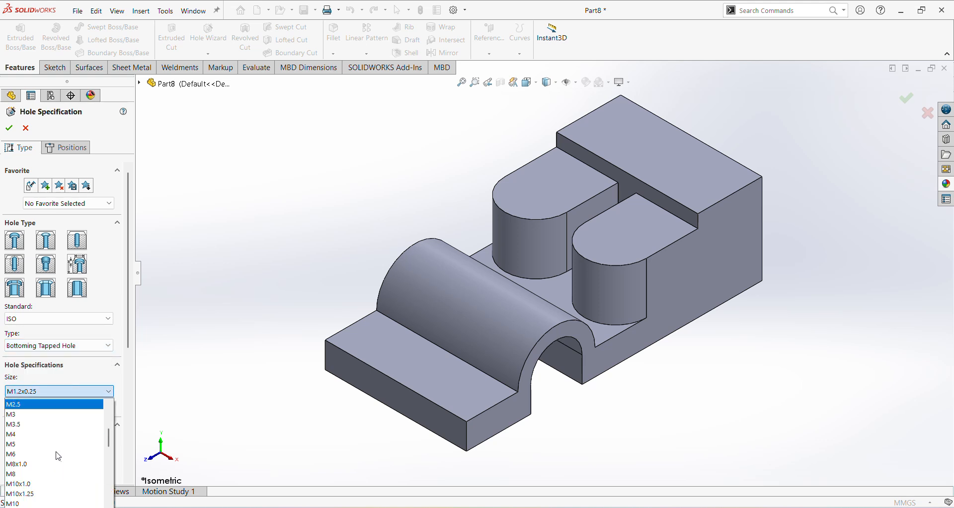
scroll(63, 448, "up", 6)
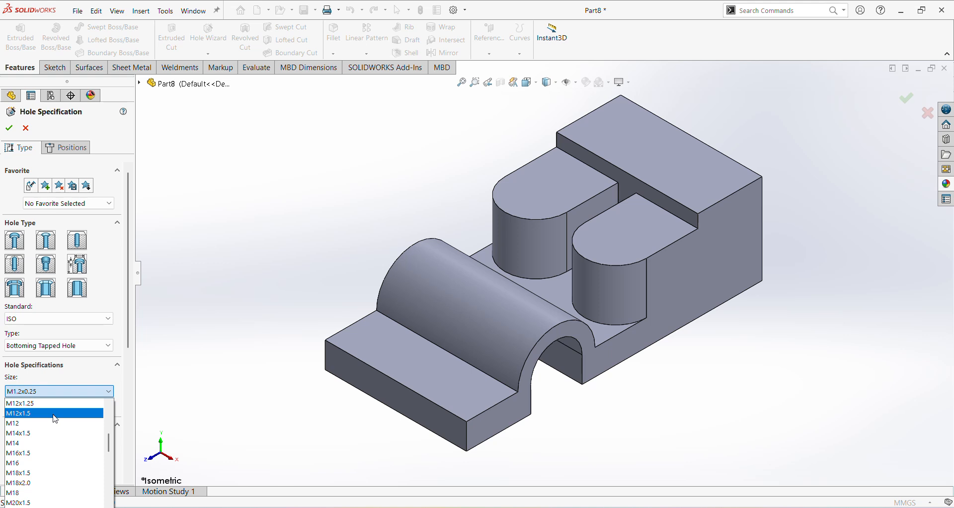
left_click(55, 419)
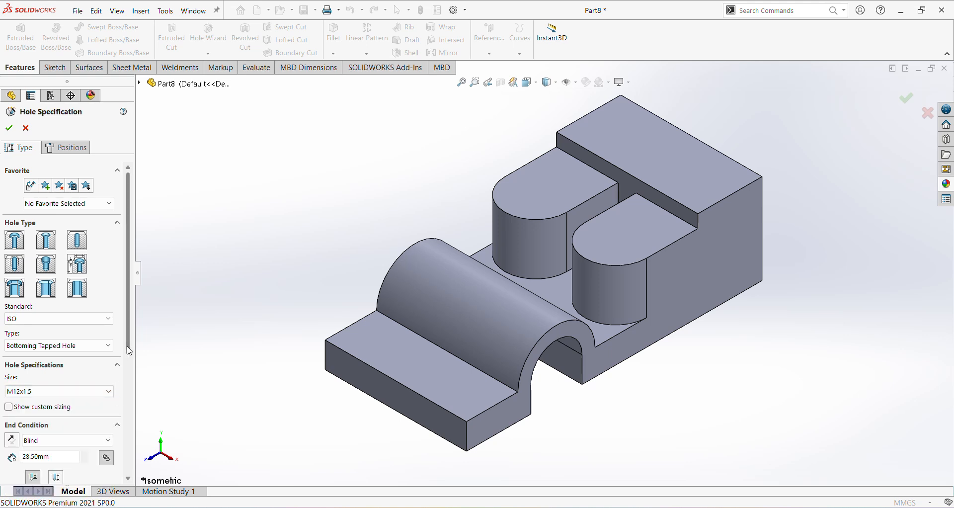
Step: Set the tapped hole's blind depth to 20 mm
scroll(126, 437, "down", 3)
scroll(126, 437, "down", 1)
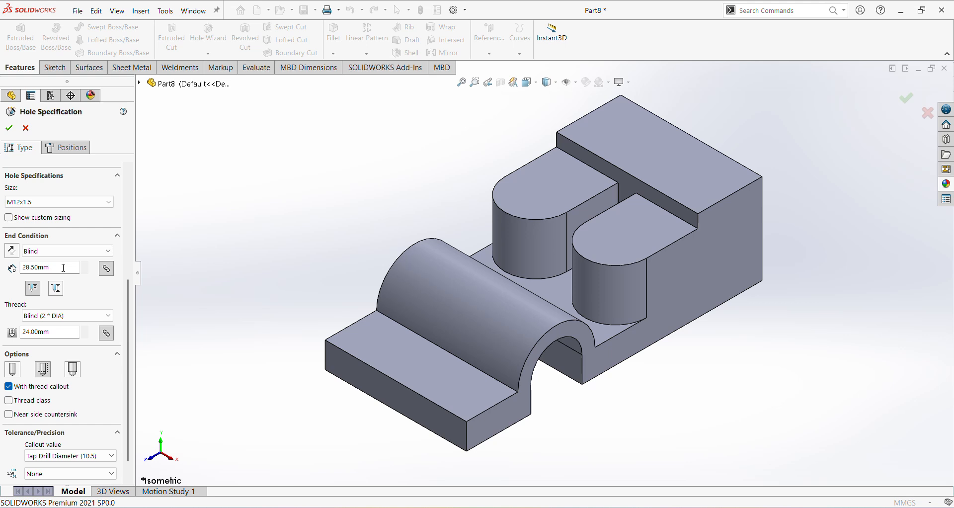
left_click_drag(64, 268, 15, 273)
key("Return")
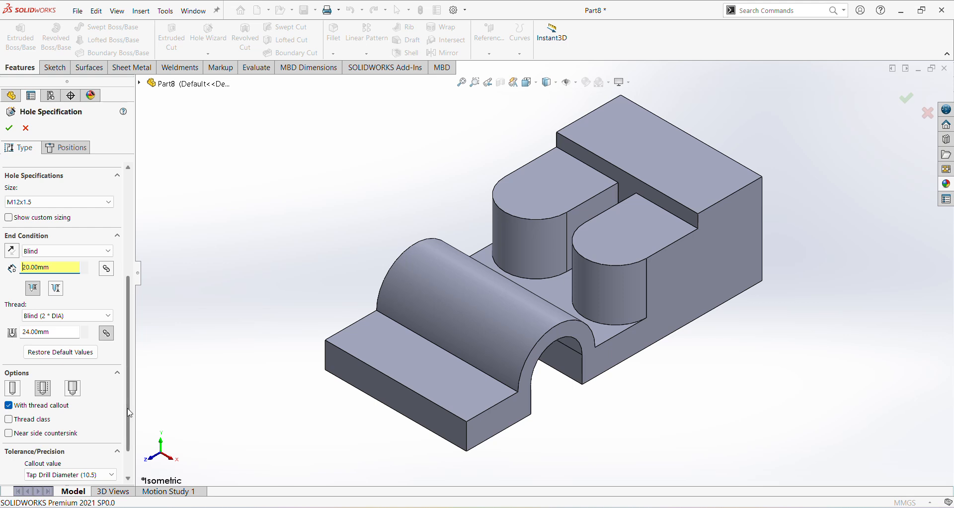
left_click_drag(128, 410, 130, 443)
Step: Place the tapped holes on the top faces of both bosses at their arc centers and finish the hole feature
left_click(64, 147)
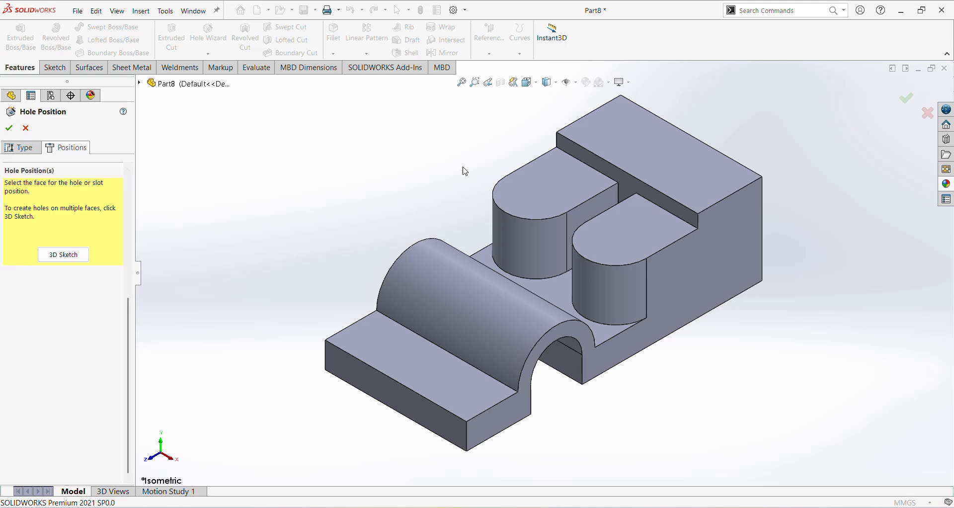
left_click(536, 190)
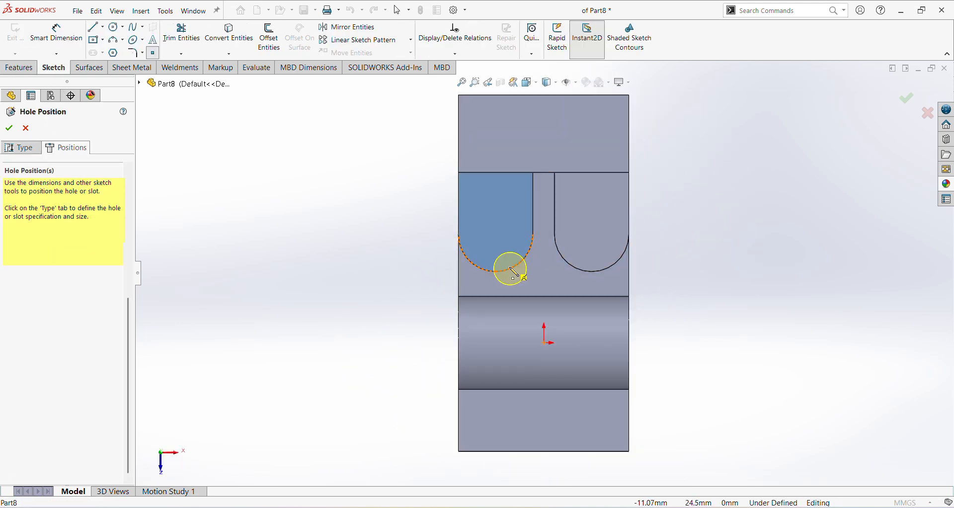
scroll(515, 271, "down", 2)
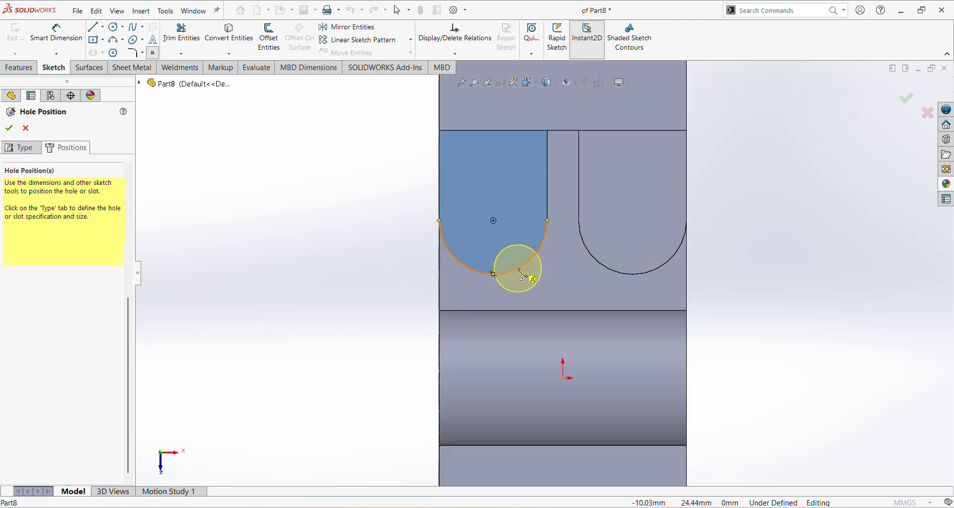
left_click(494, 221)
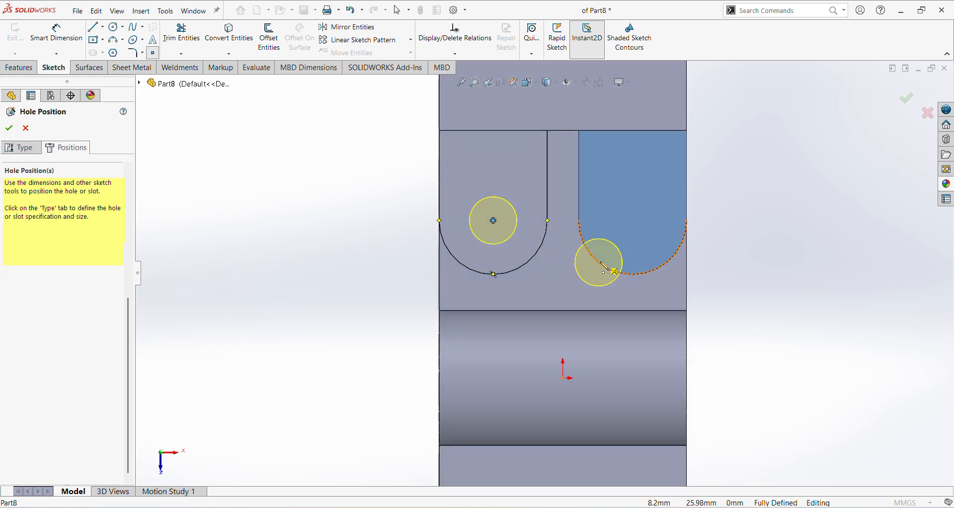
left_click(633, 220)
right_click(758, 238)
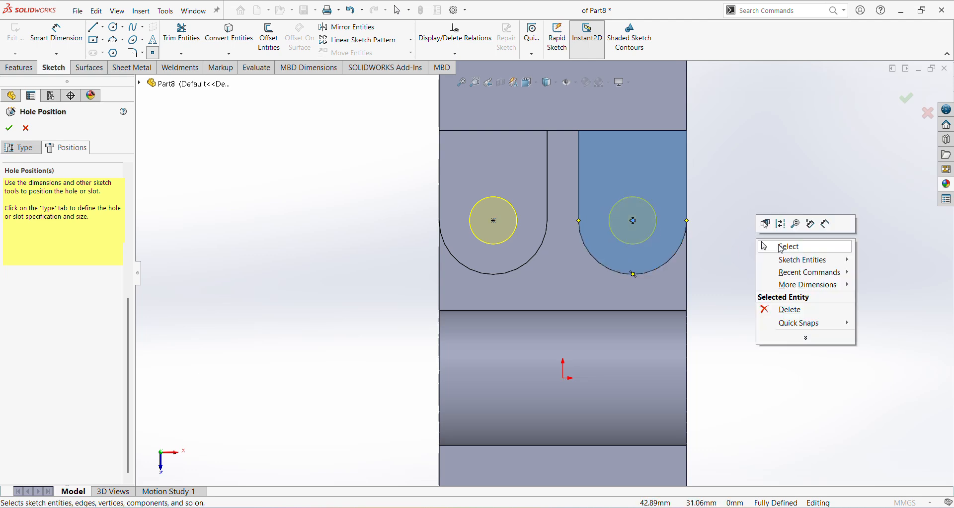
left_click(786, 250)
left_click(907, 98)
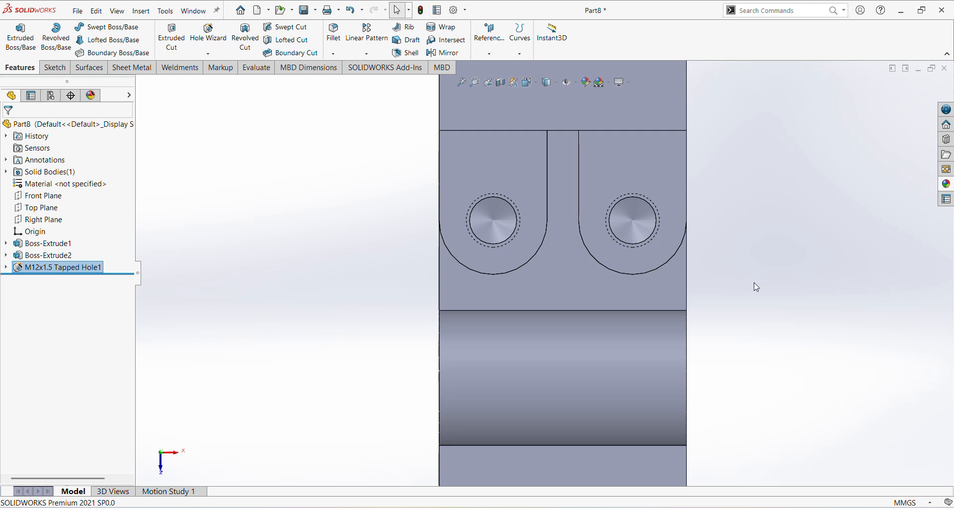
Step: Start a sketch on the Right Plane and draw a circle about 57 mm in diameter centered on the origin
key("ctrl+7")
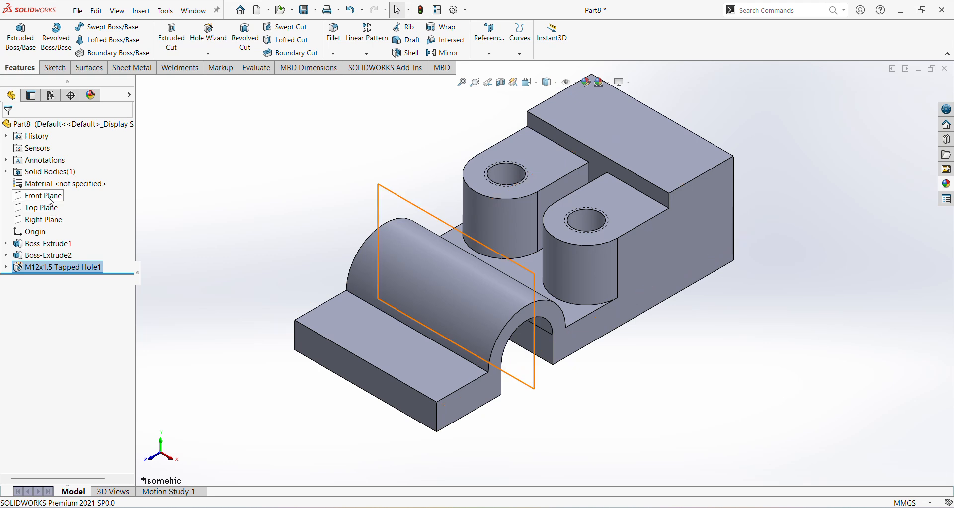
left_click(51, 221)
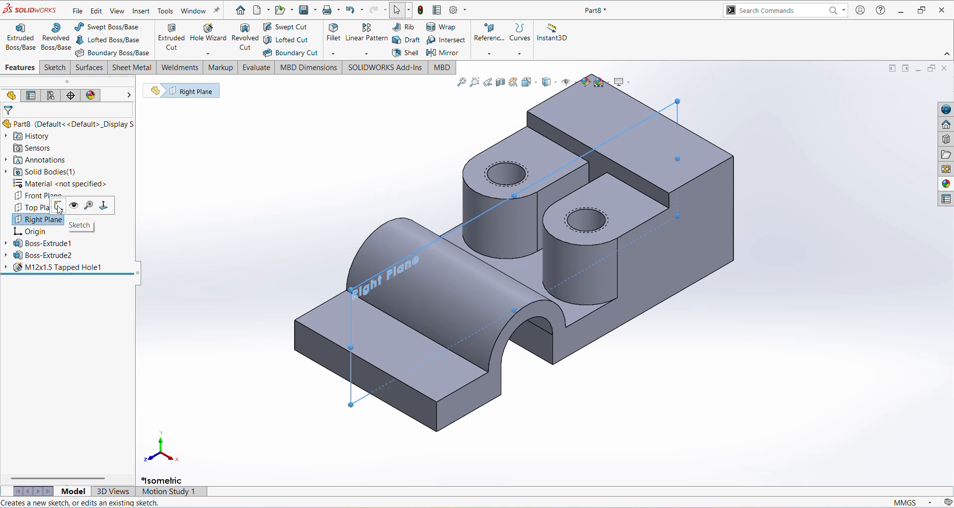
left_click(57, 205)
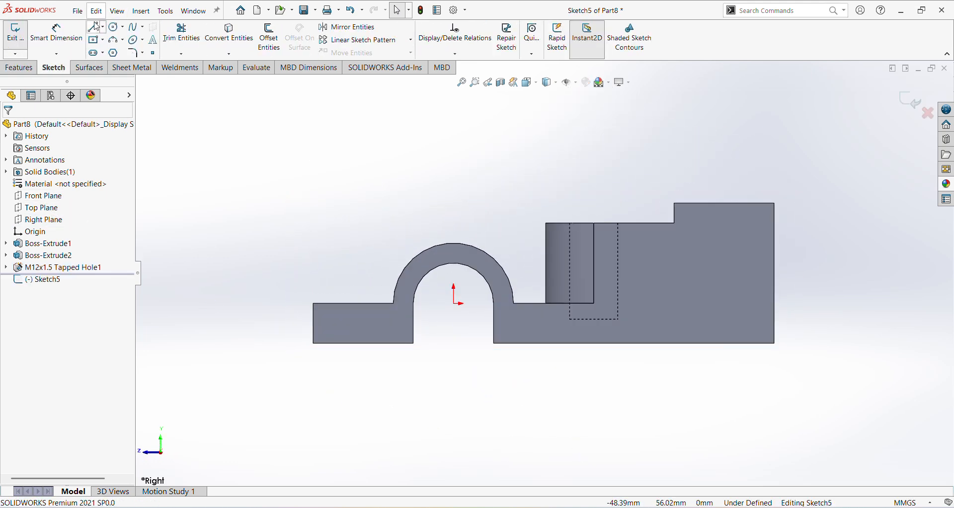
left_click(115, 26)
left_click(454, 303)
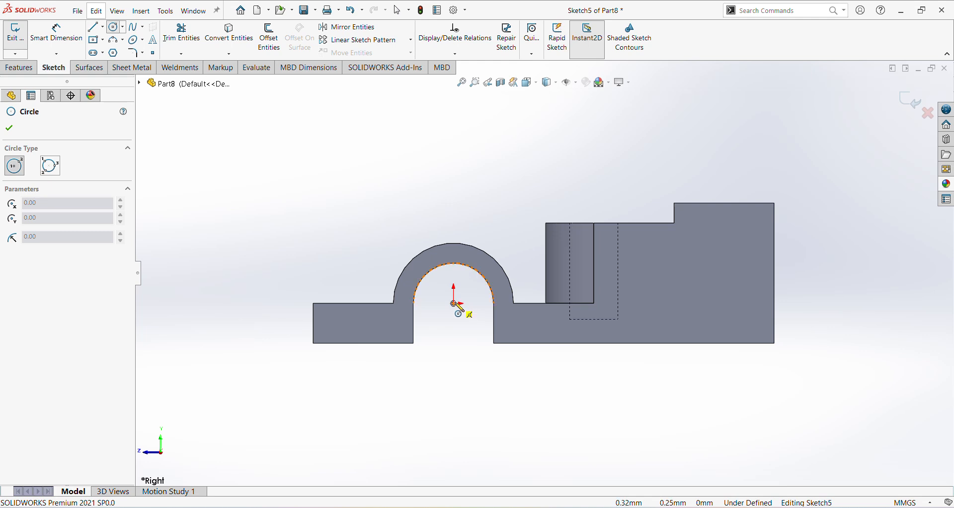
left_click(454, 270)
left_click(454, 189)
right_click(506, 362)
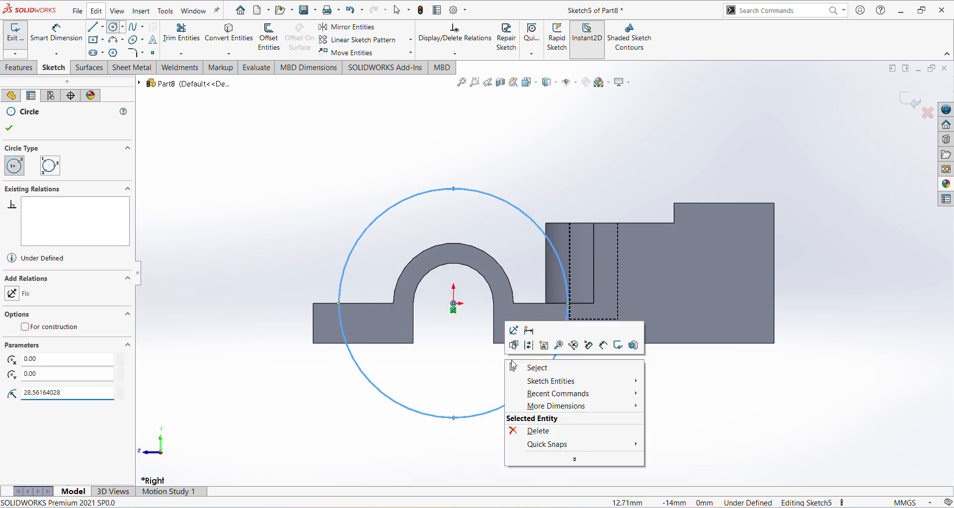
Step: Check the arch radii in the SJKD.pdf drawing and dimension the circle's diameter to 40 mm
left_click(604, 348)
key("alt+Tab")
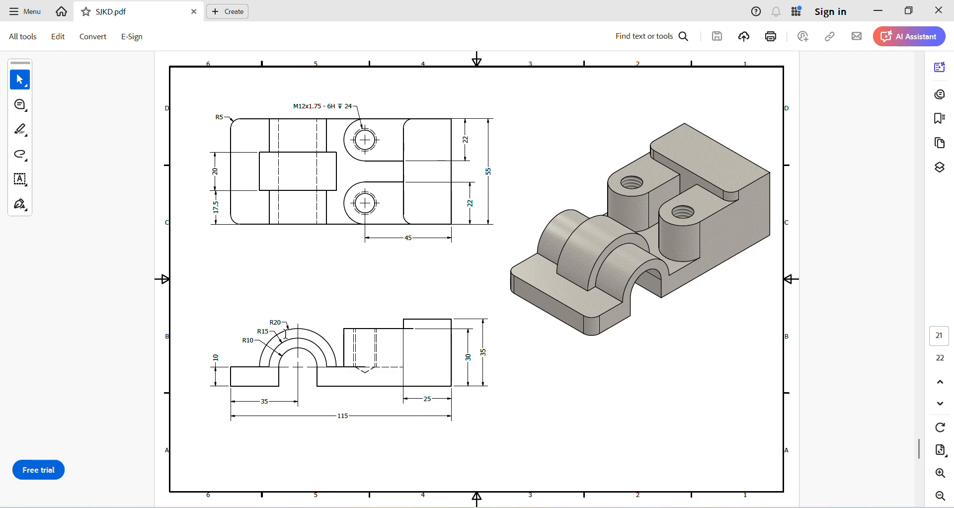
key("alt+Tab")
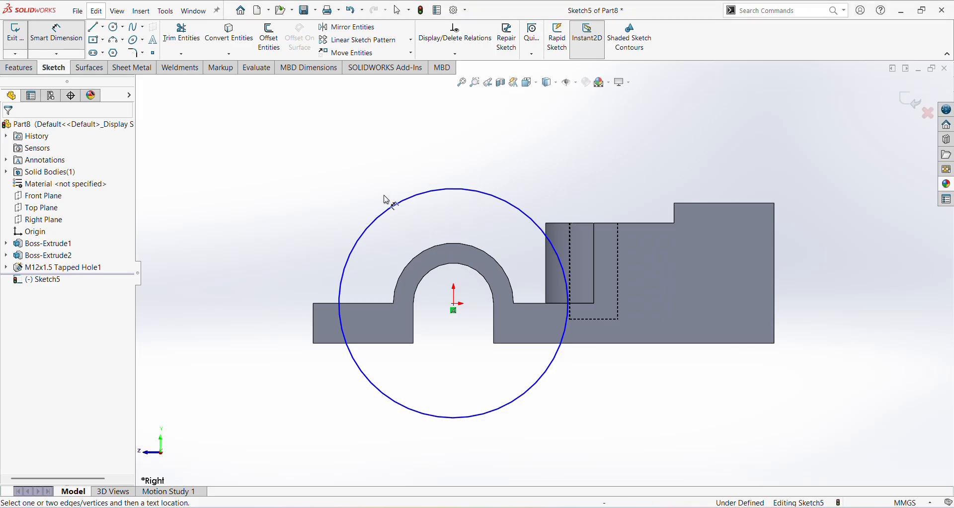
left_click(393, 209)
left_click(385, 174)
type("40")
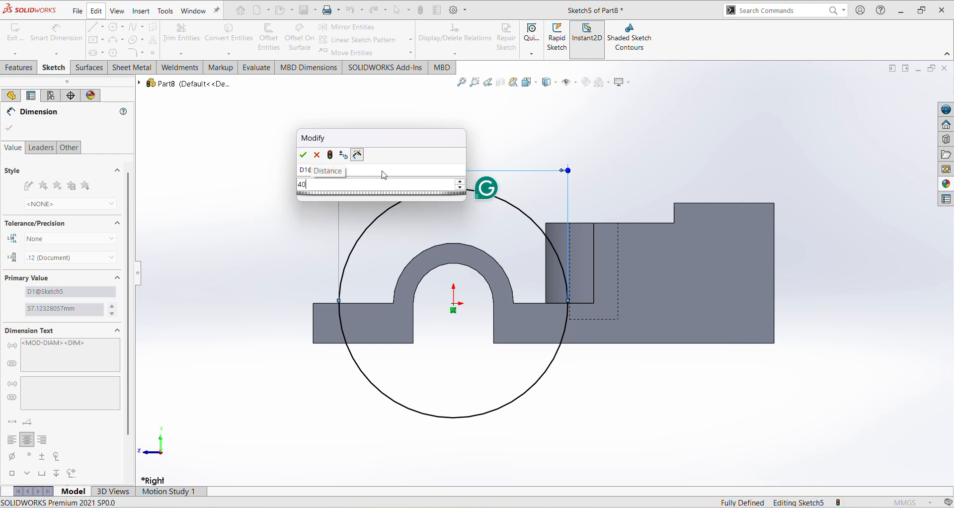
key("Return")
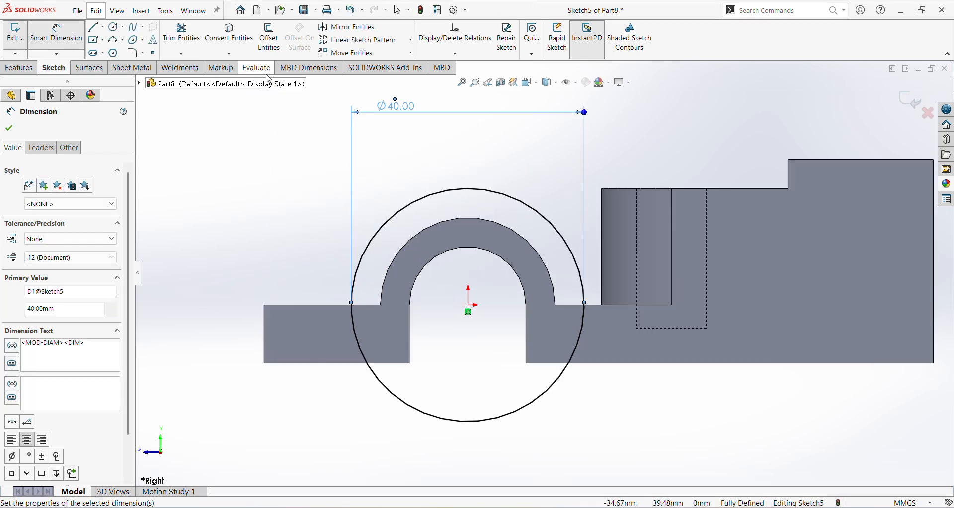
Step: Convert the outer edge of the existing arch into a sketch arc
left_click(218, 37)
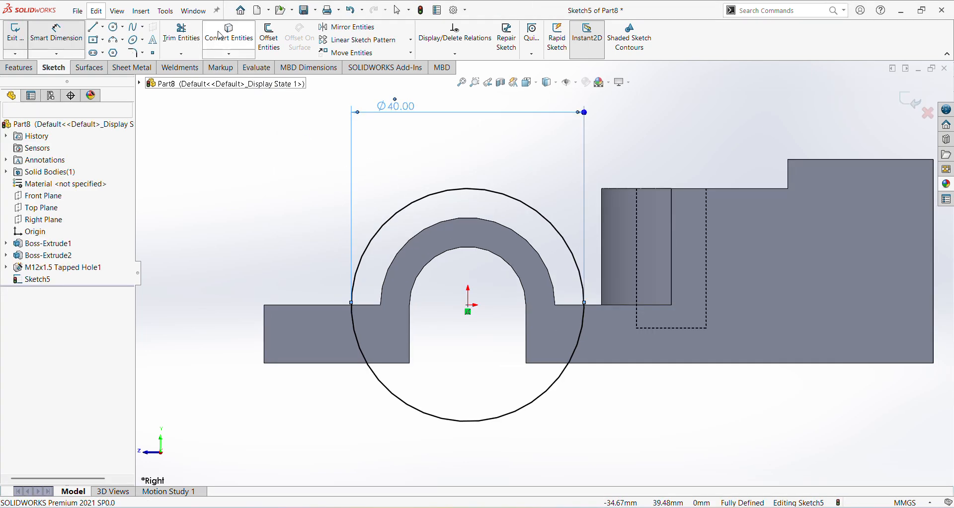
left_click(500, 225)
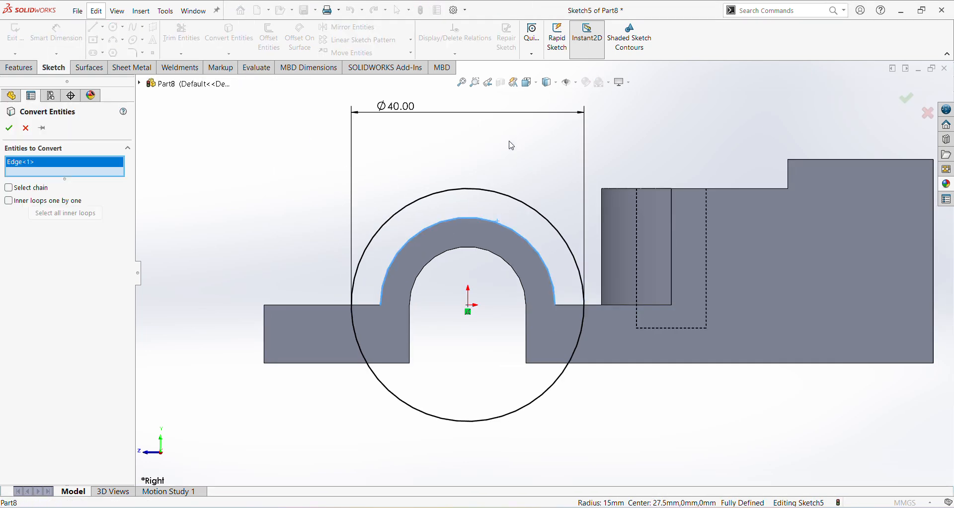
left_click(7, 127)
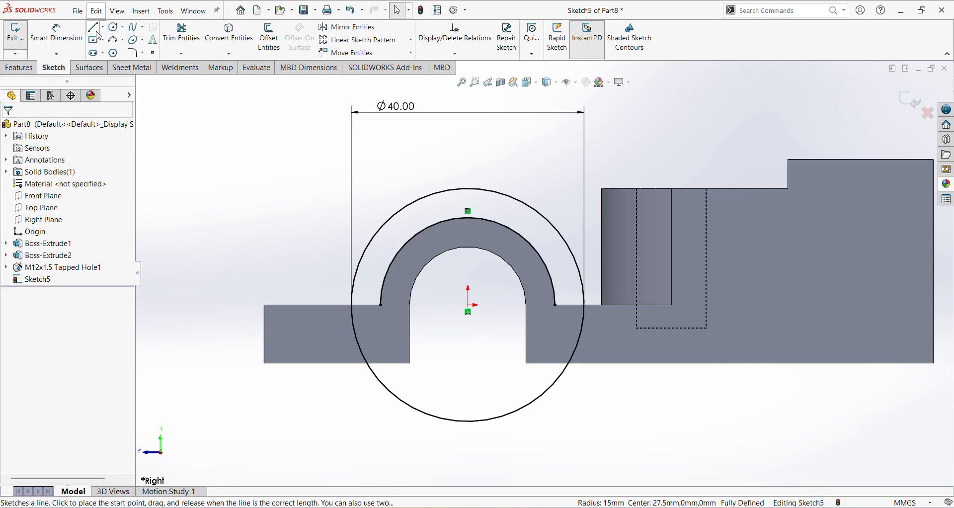
Step: Draw a horizontal line from the converted arc's end to the circle on the side away from the bosses
left_click(102, 27)
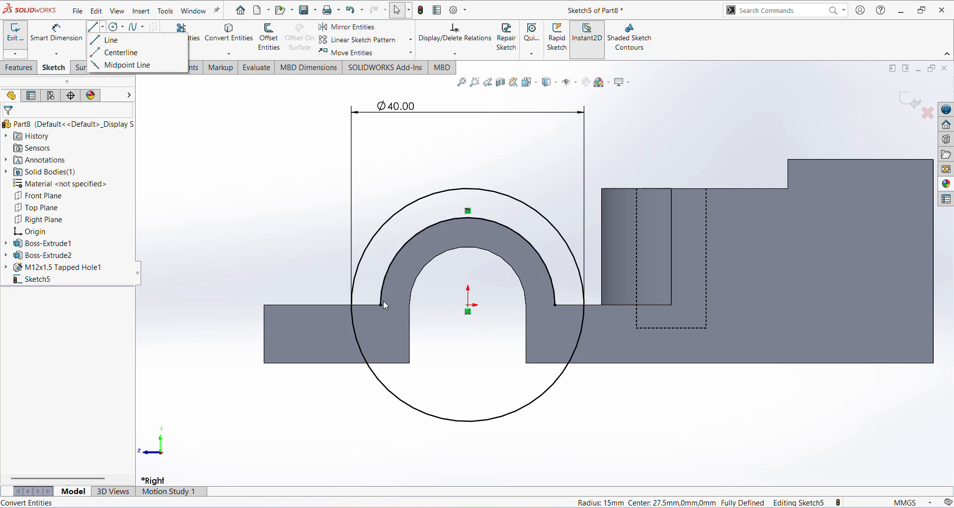
left_click(114, 41)
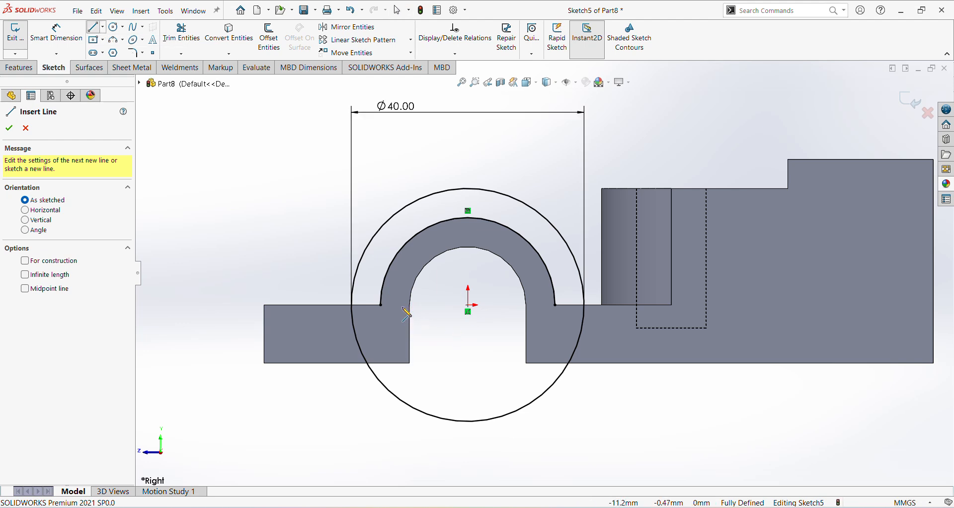
left_click(381, 304)
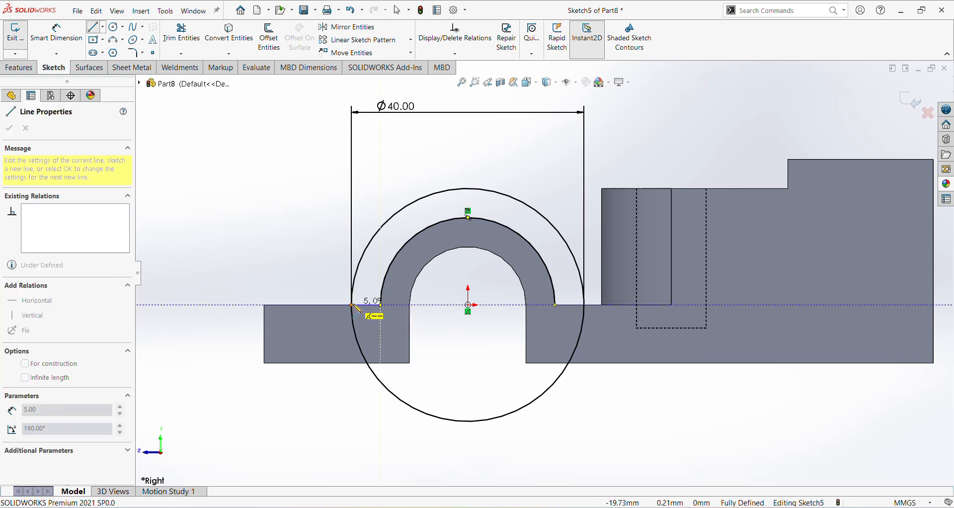
left_click(352, 305)
right_click(470, 333)
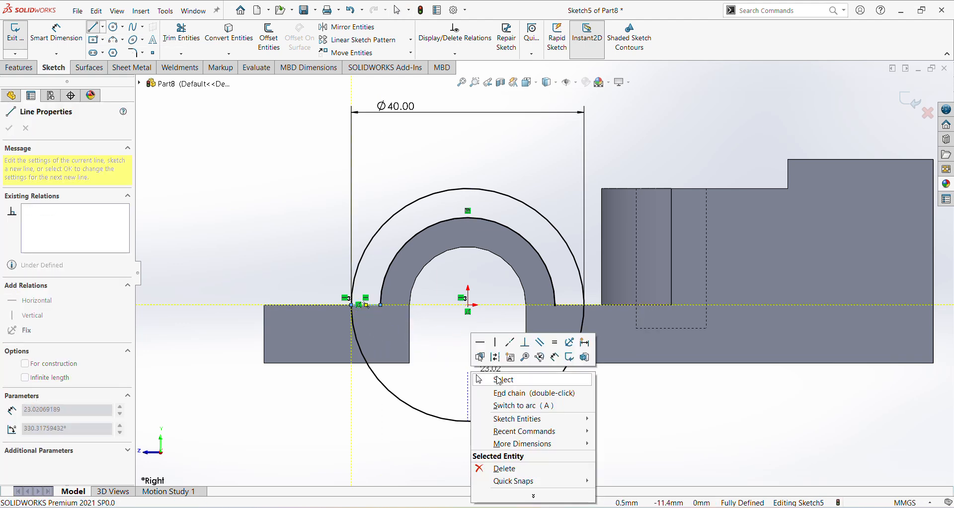
left_click(500, 373)
Step: Draw the matching horizontal line on the boss side, and trim away the circle's lower half to close the arch profile
left_click(93, 27)
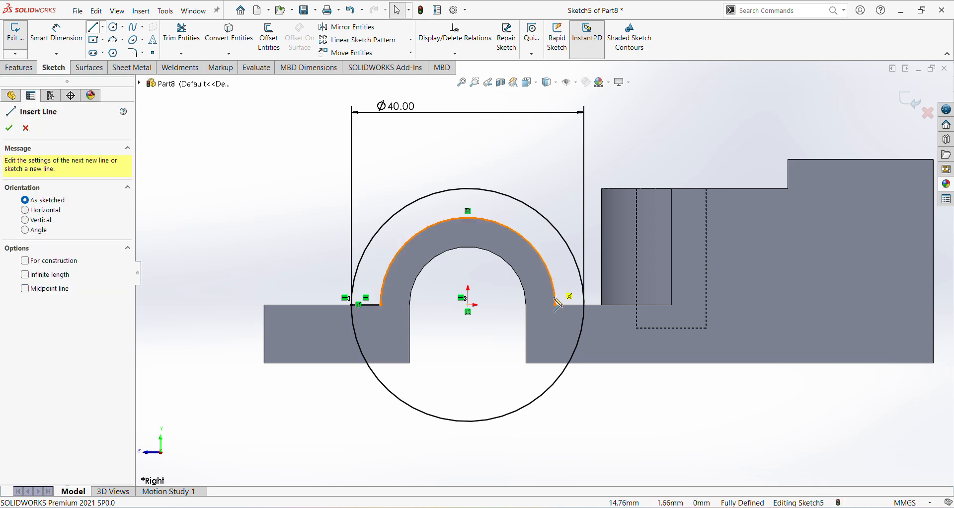
left_click(555, 305)
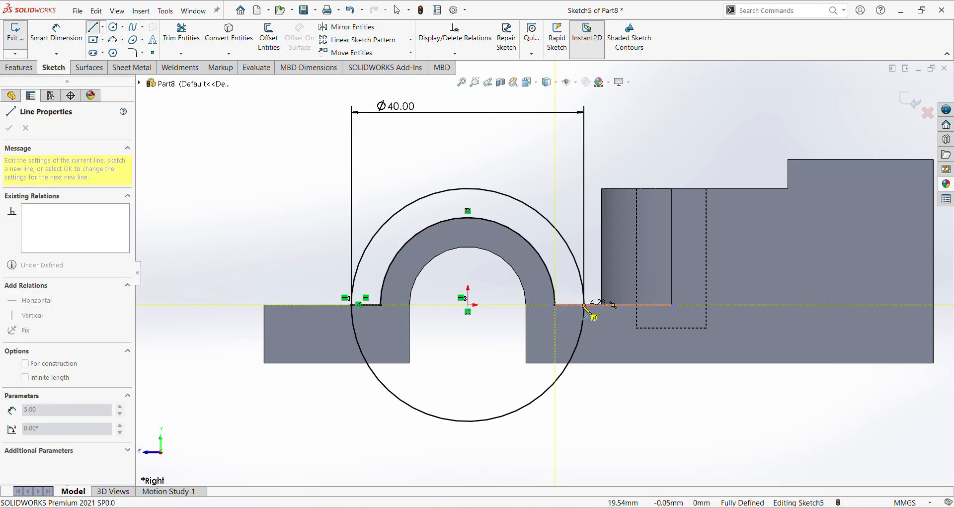
left_click(585, 305)
right_click(517, 380)
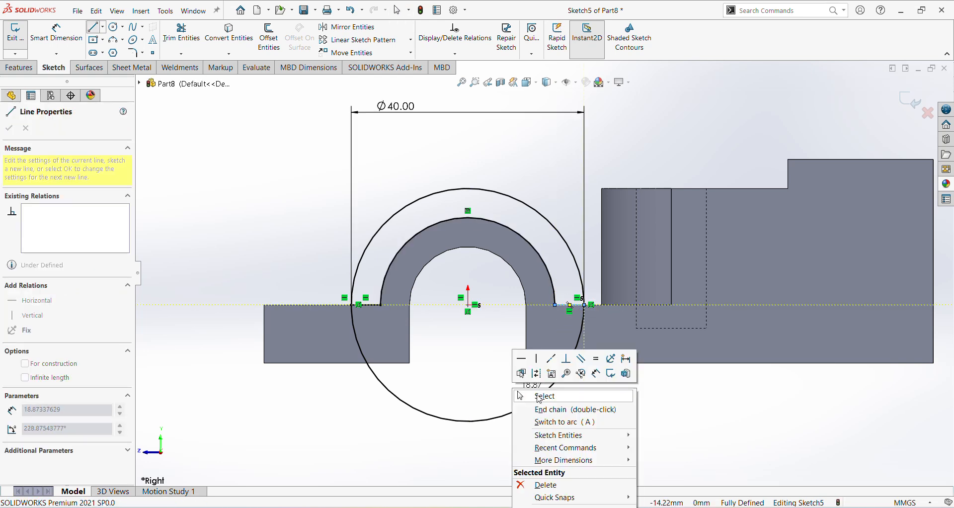
left_click(538, 398)
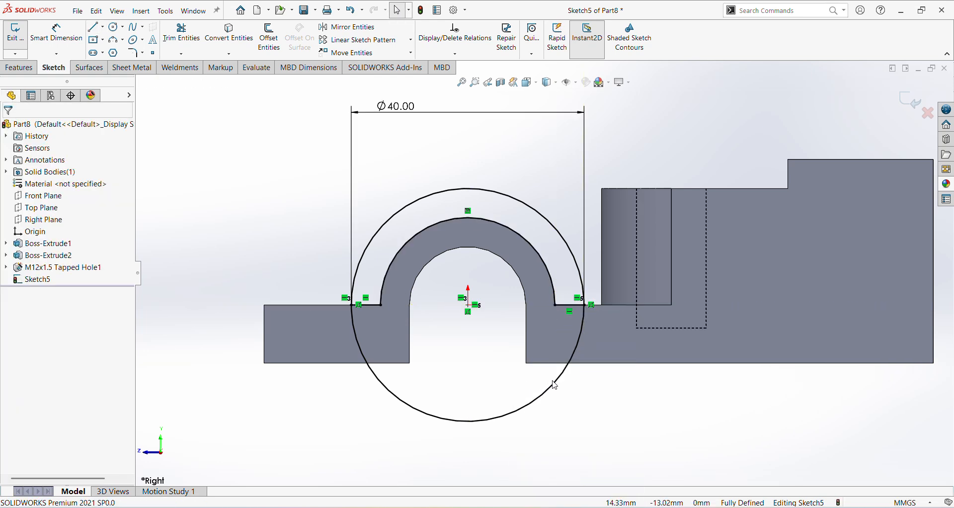
left_click(193, 40)
left_click(468, 420)
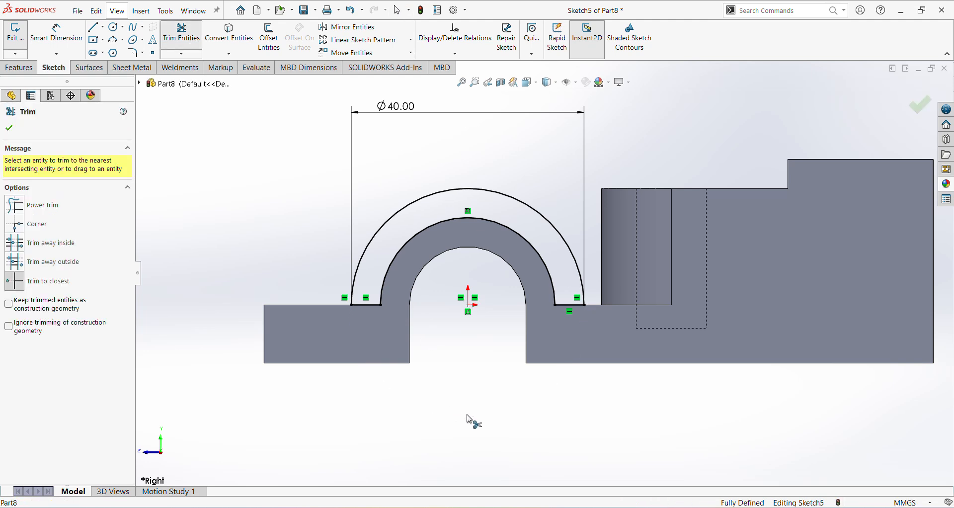
Step: Close the arch profile sketch and extrude it 20 mm with a Mid Plane end condition, checking the band width in the SJKD.pdf drawing
left_click(919, 106)
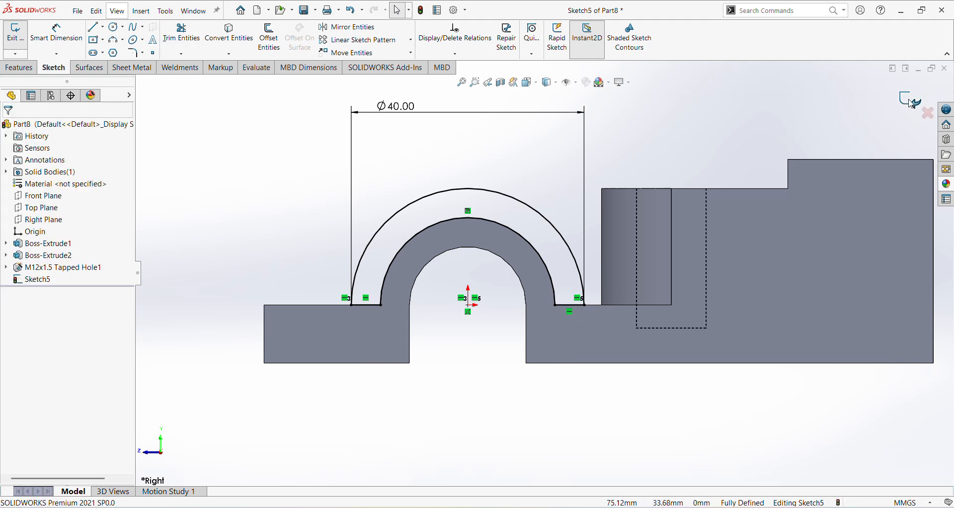
left_click(916, 106)
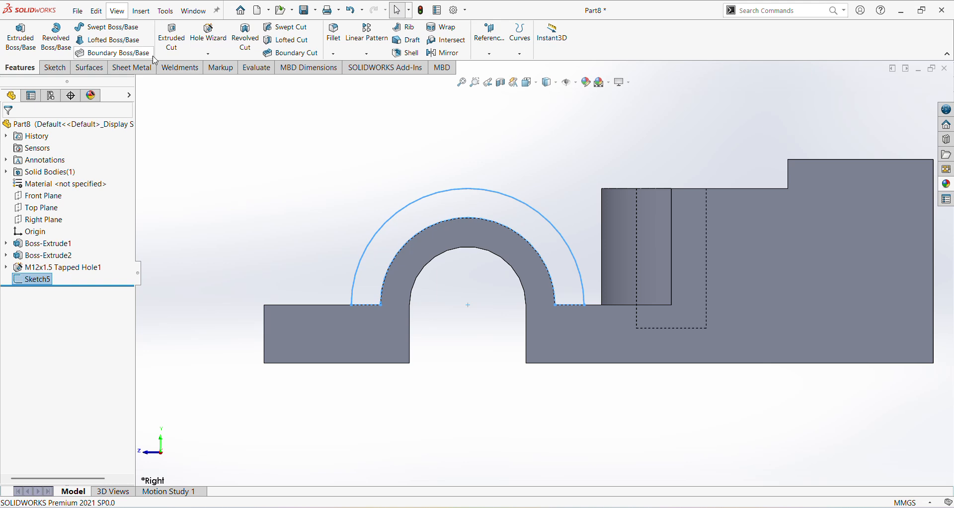
left_click(21, 35)
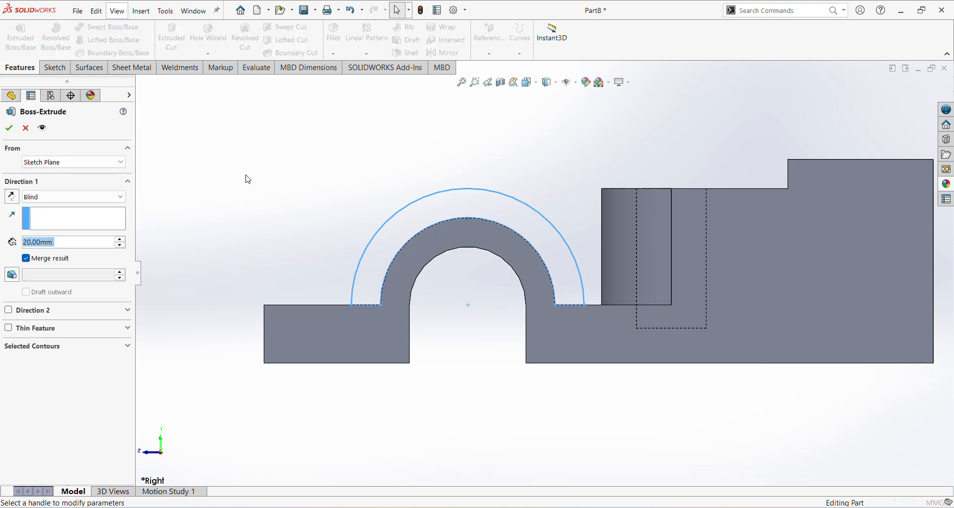
left_click(74, 197)
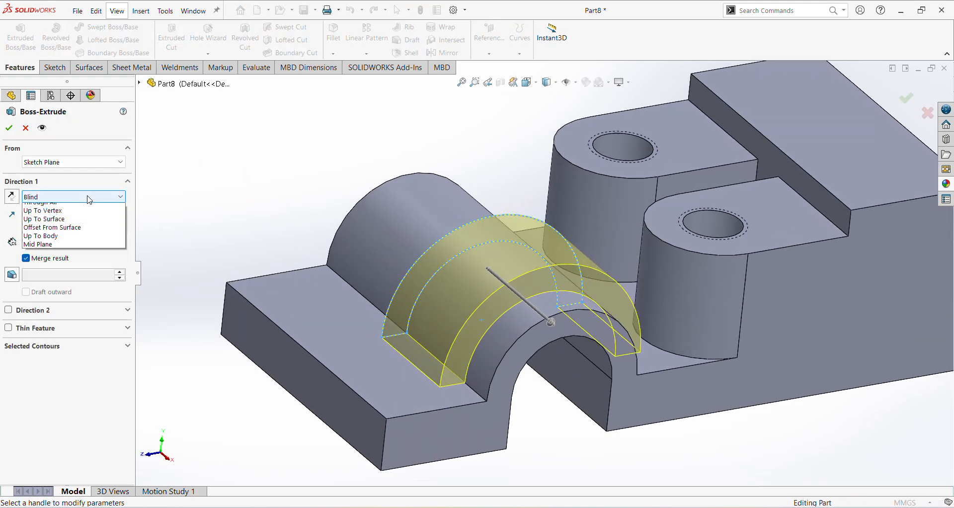
left_click(45, 259)
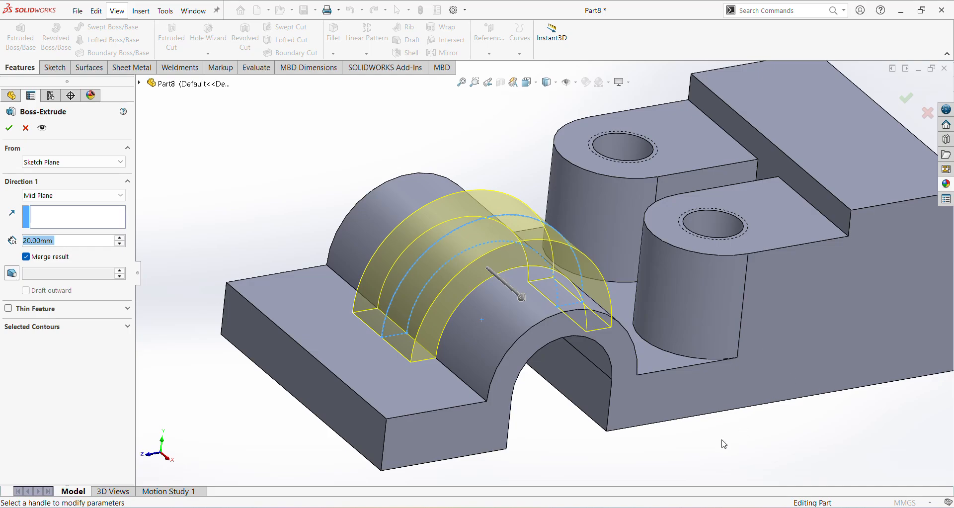
key("alt+Tab")
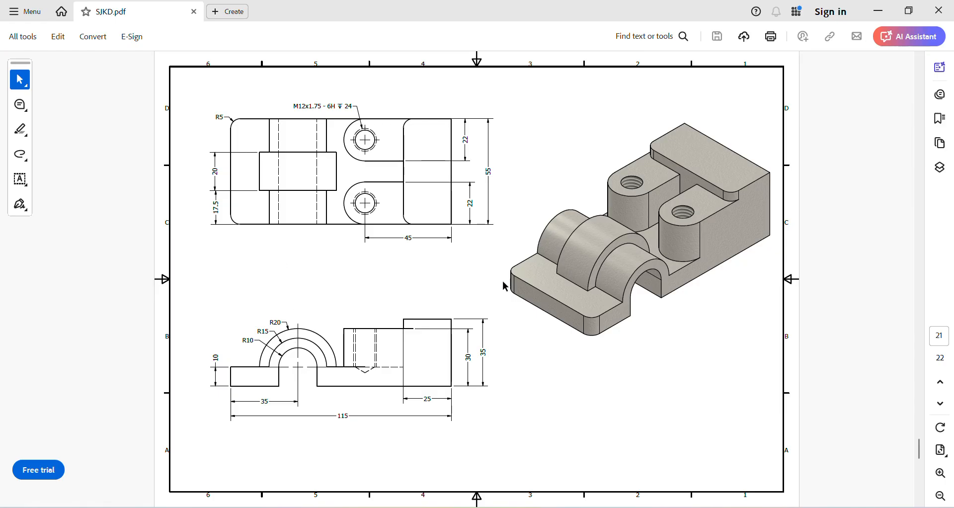
key("alt+Tab")
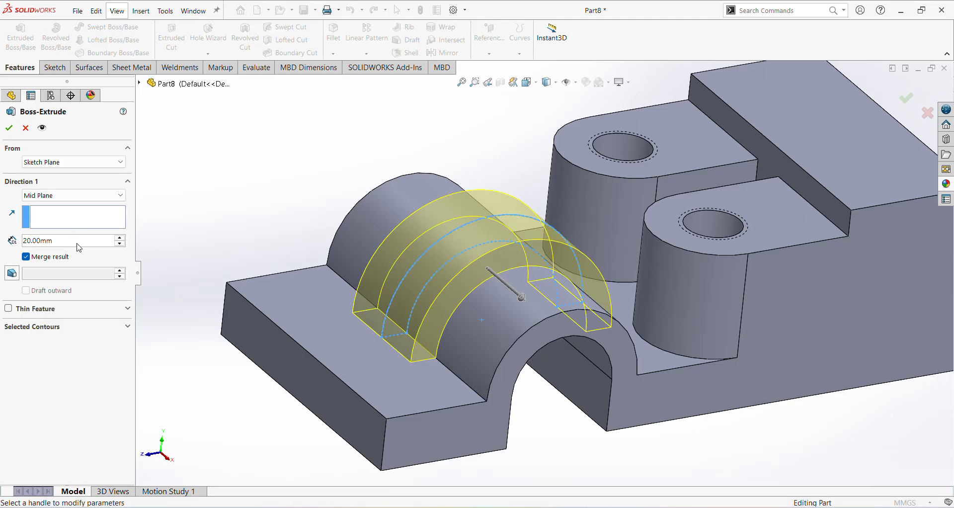
left_click(9, 128)
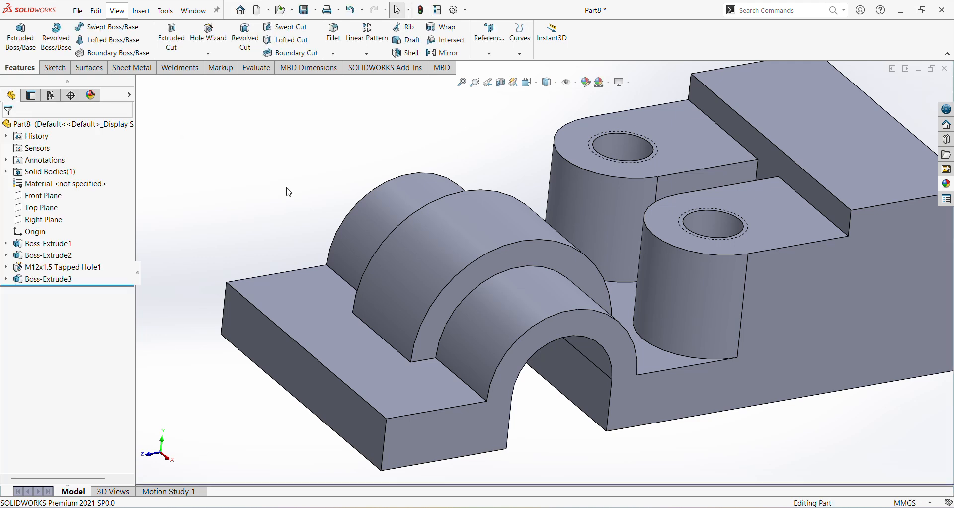
key("ctrl+7")
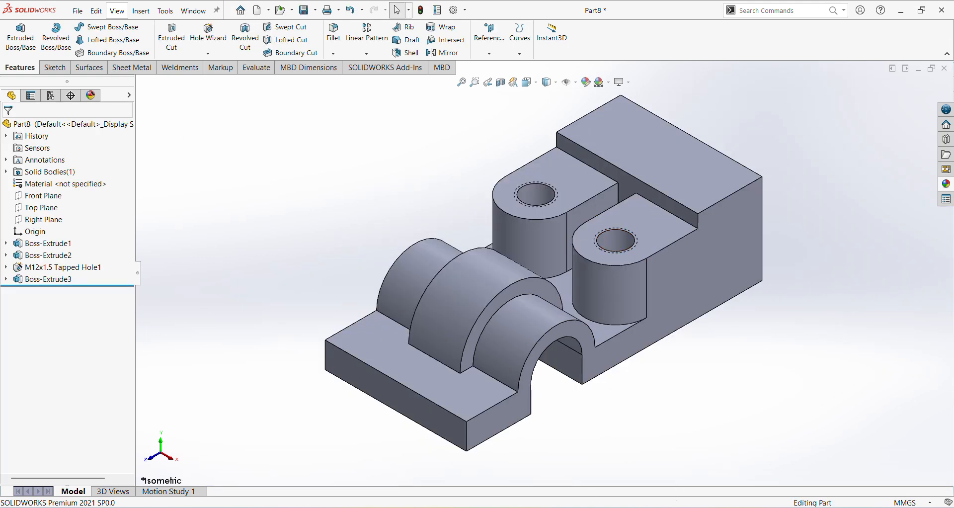
Step: Check the corner radius in the drawing and fillet the two base-end and two raised-block vertical corner edges with a 5 mm radius
left_click(671, 507)
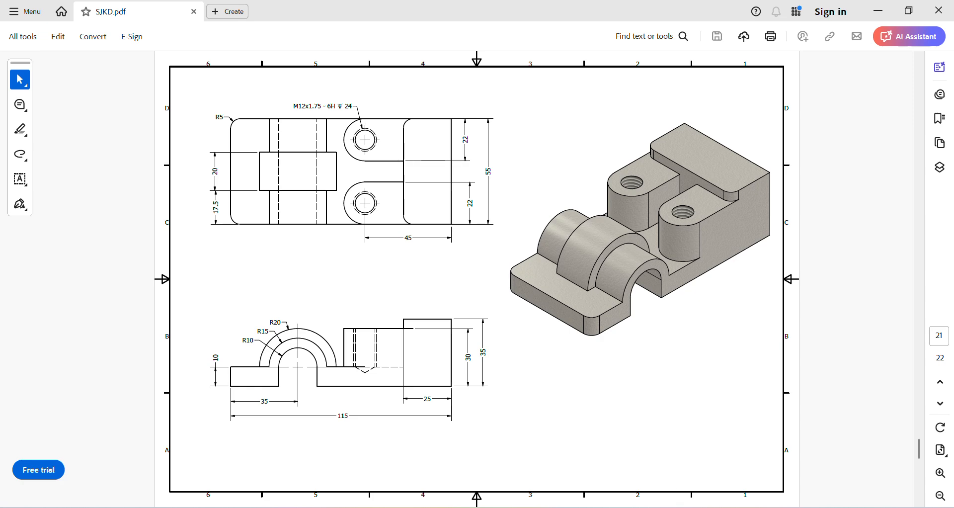
left_click(678, 507)
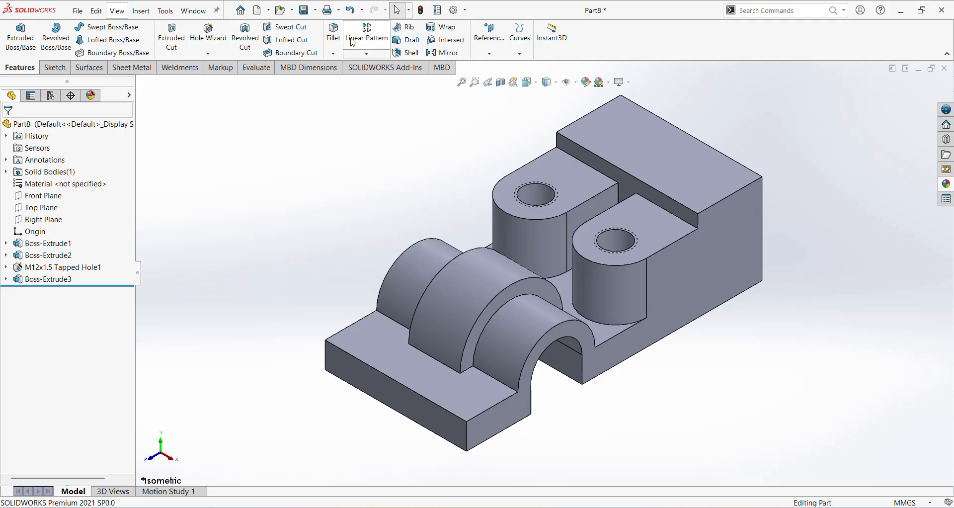
left_click(333, 35)
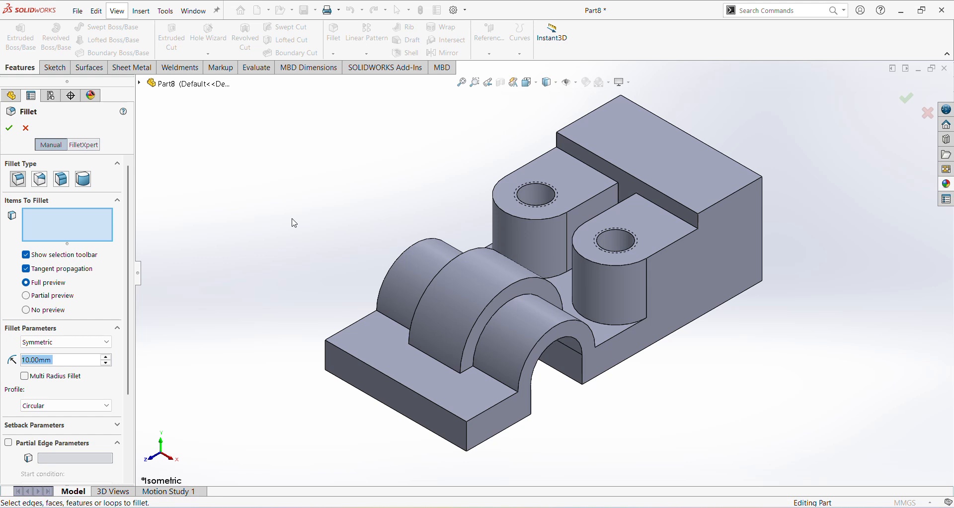
type("5")
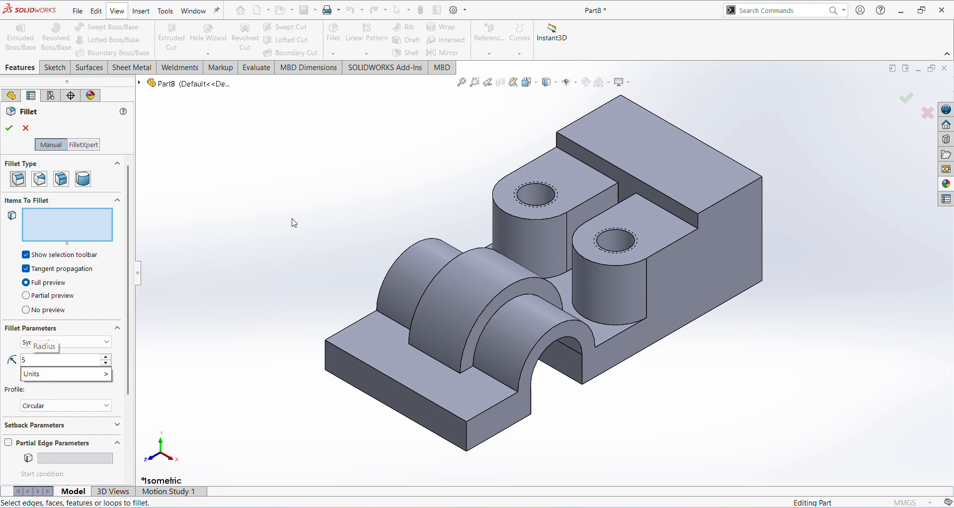
left_click(467, 438)
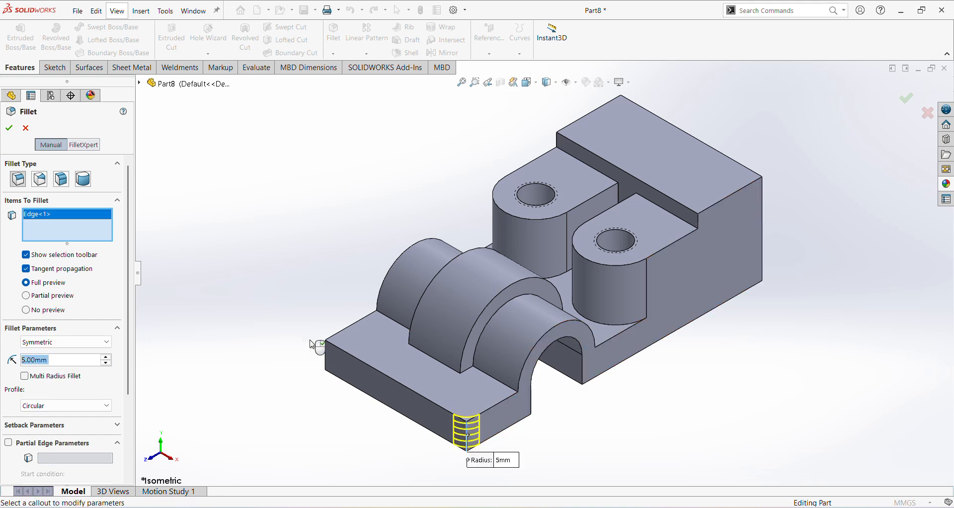
left_click(329, 361)
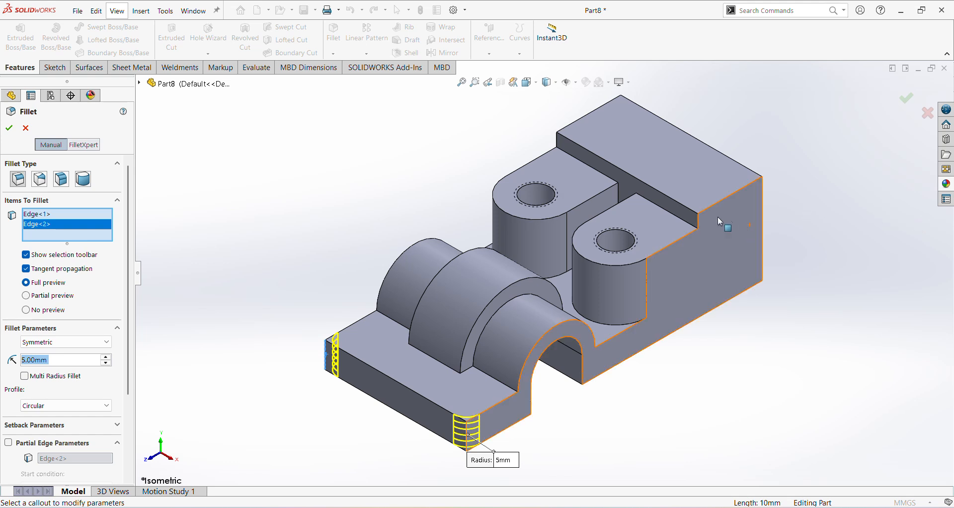
left_click(698, 219)
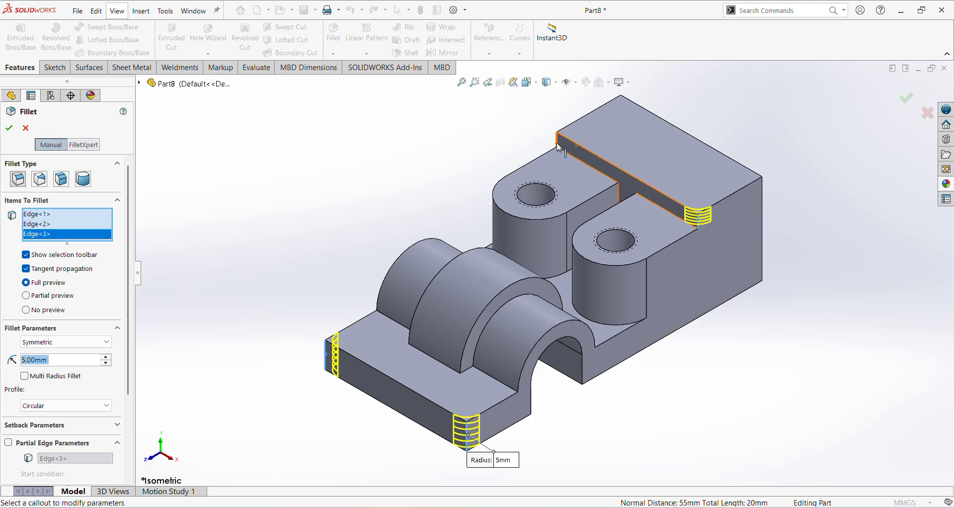
left_click(560, 148)
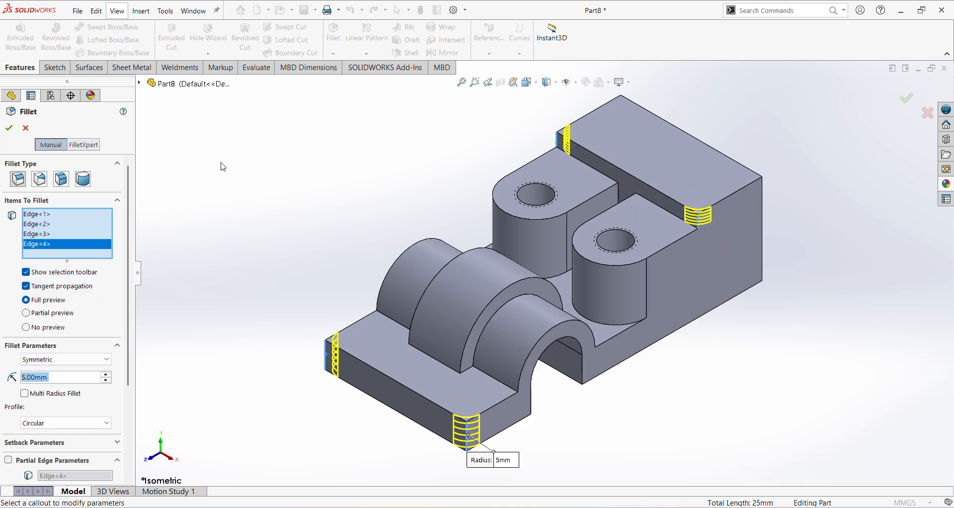
left_click(9, 127)
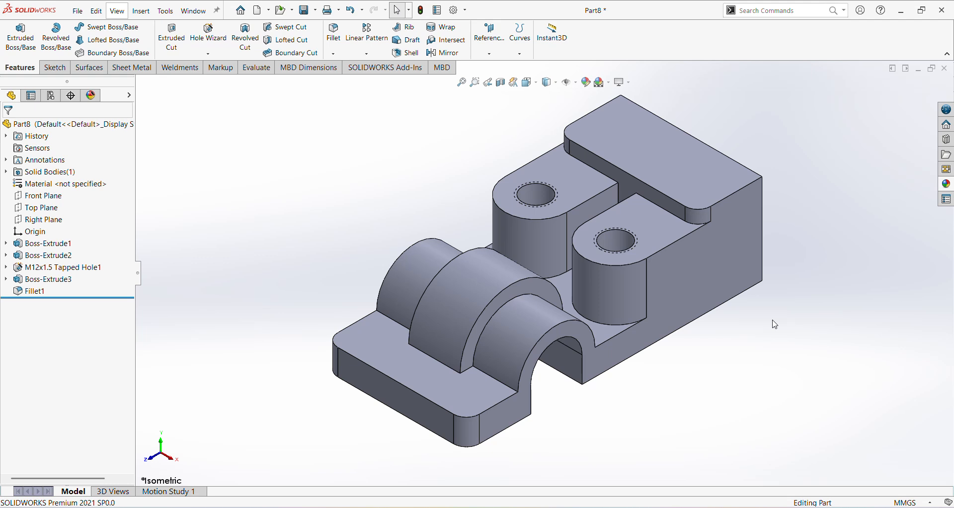
Step: Assign the 6061-T6 (SS) material from the Aluminium Alloys category to the part
scroll(775, 324, "down", 1)
scroll(760, 325, "up", 2)
right_click(78, 128)
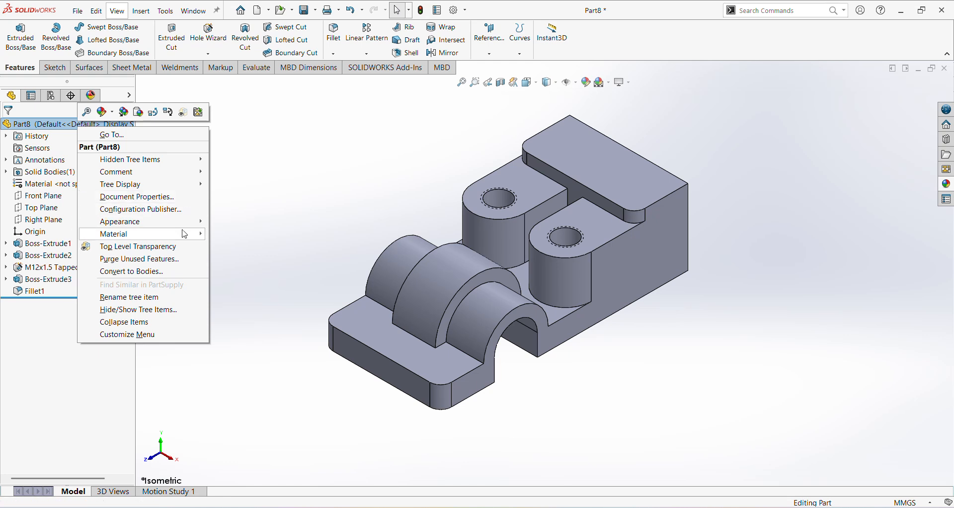
left_click(206, 233)
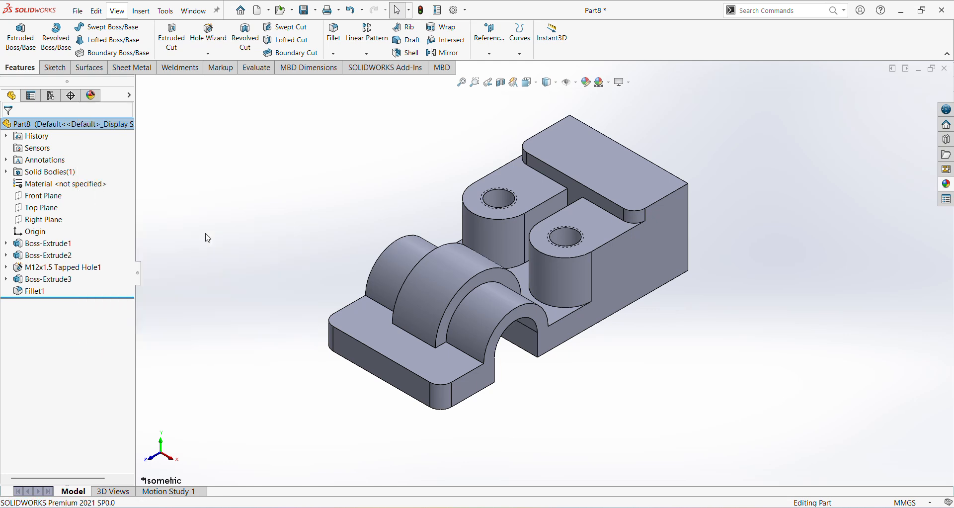
right_click(96, 127)
mouse_move(219, 233)
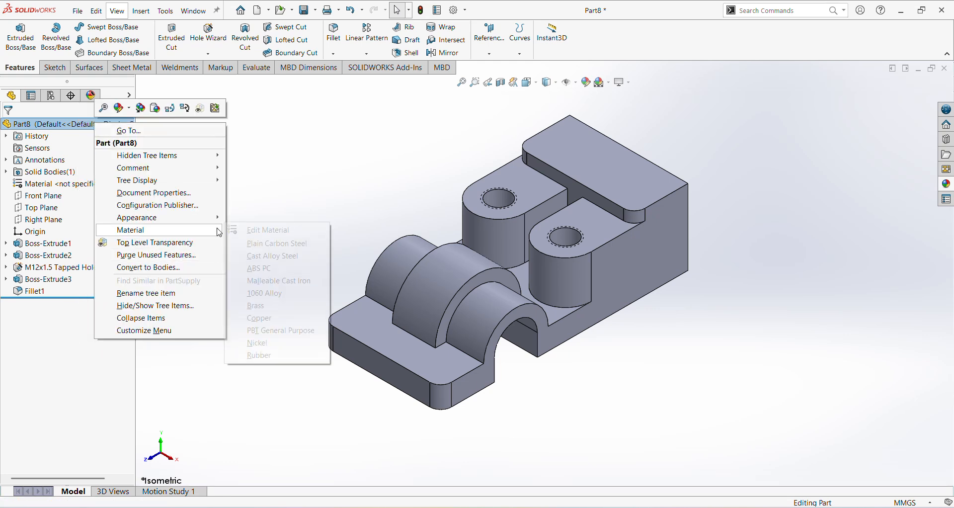
left_click(251, 230)
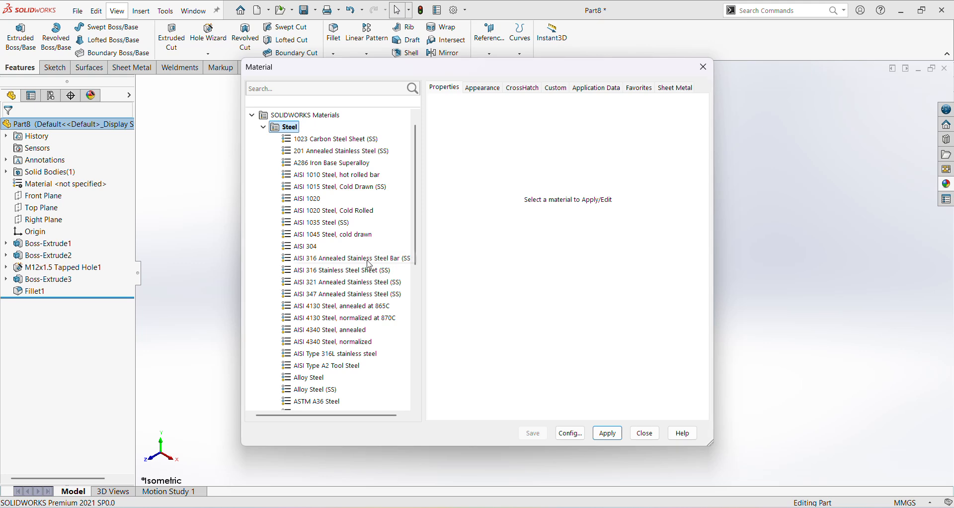
scroll(372, 264, "down", 8)
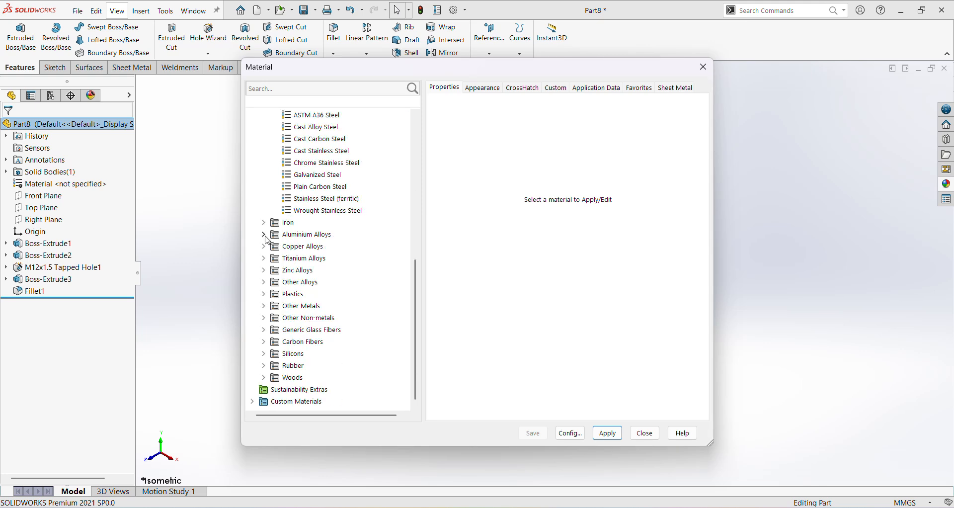
left_click(265, 234)
scroll(343, 290, "down", 10)
scroll(348, 298, "down", 9)
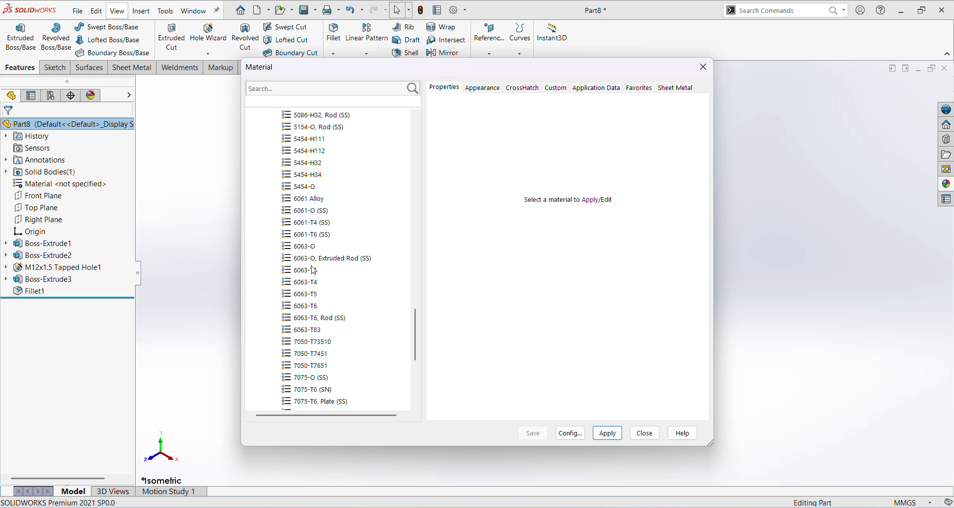
left_click(308, 306)
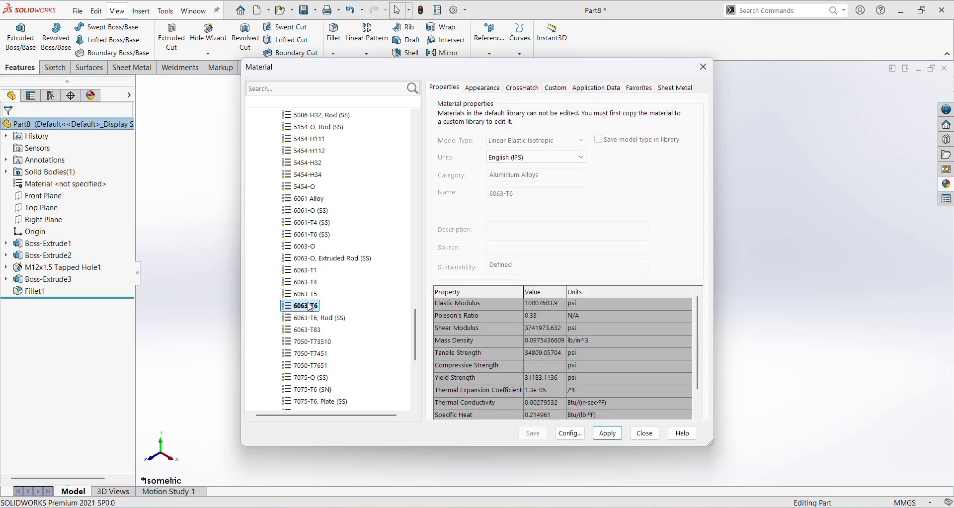
left_click(321, 236)
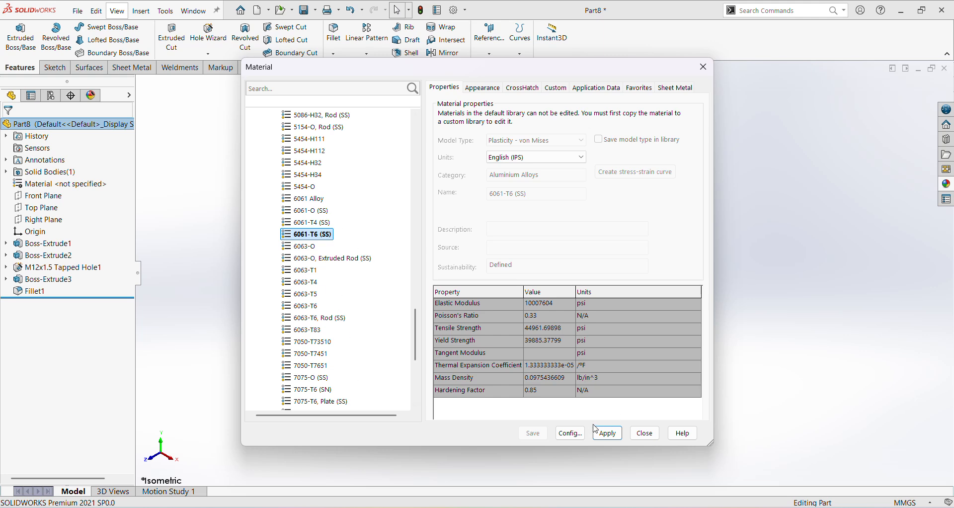
left_click(608, 434)
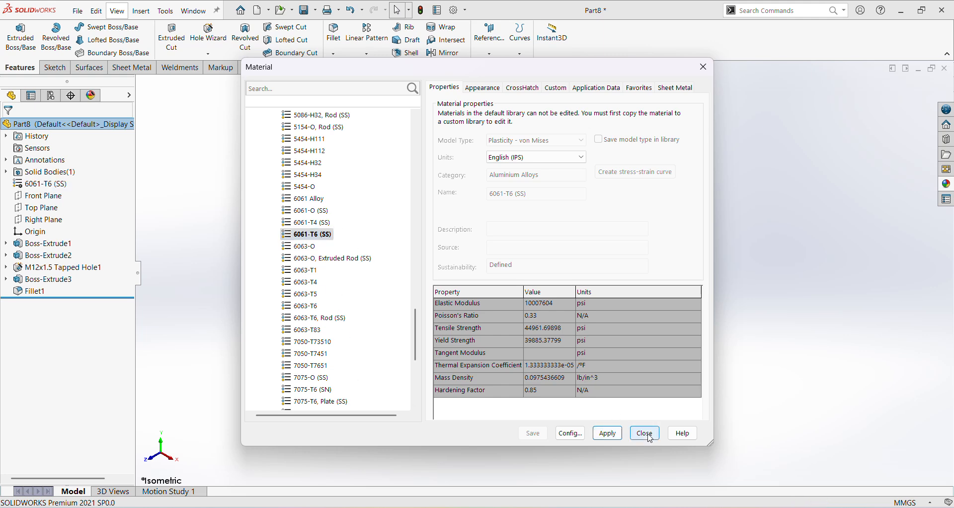
left_click(645, 434)
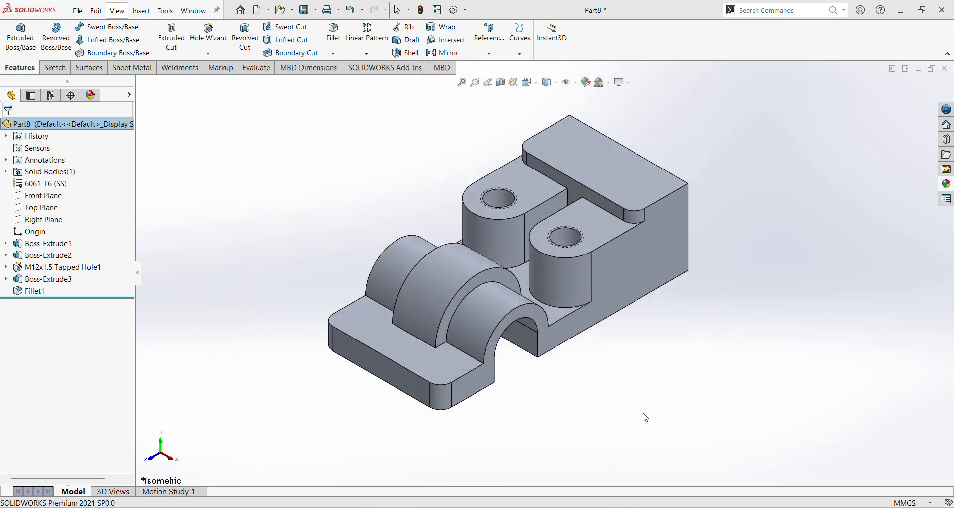
Step: Change the whole part's appearance colour to the light cyan standard swatch
left_click(585, 82)
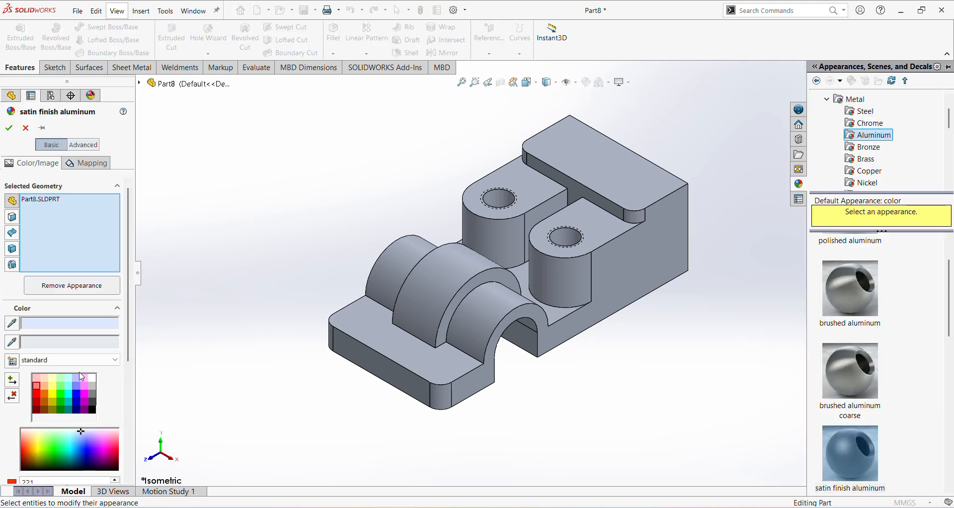
left_click(69, 379)
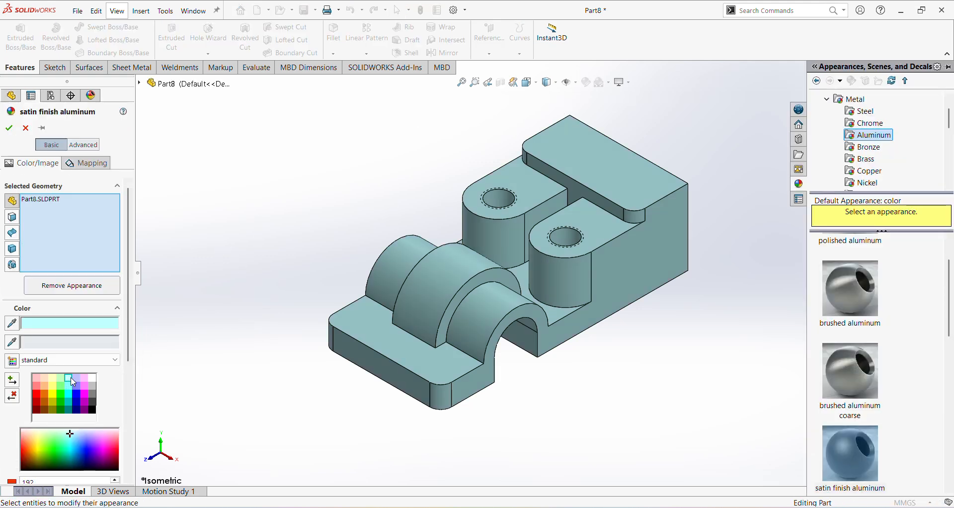
left_click(9, 128)
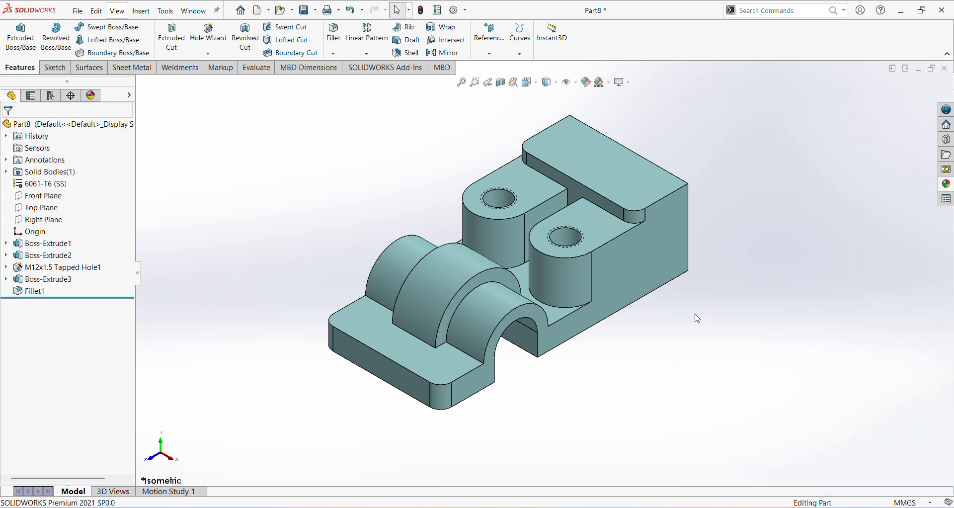
scroll(717, 270, "down", 2)
scroll(716, 270, "up", 1)
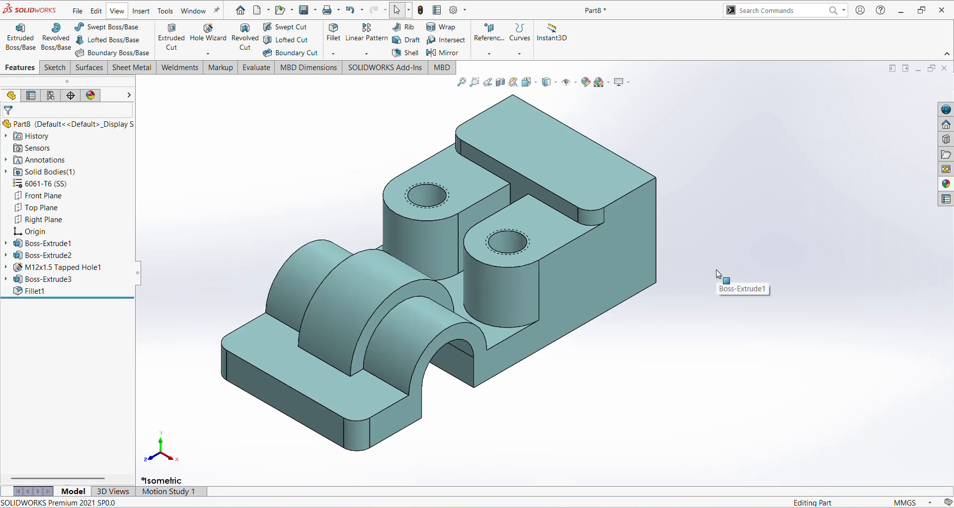